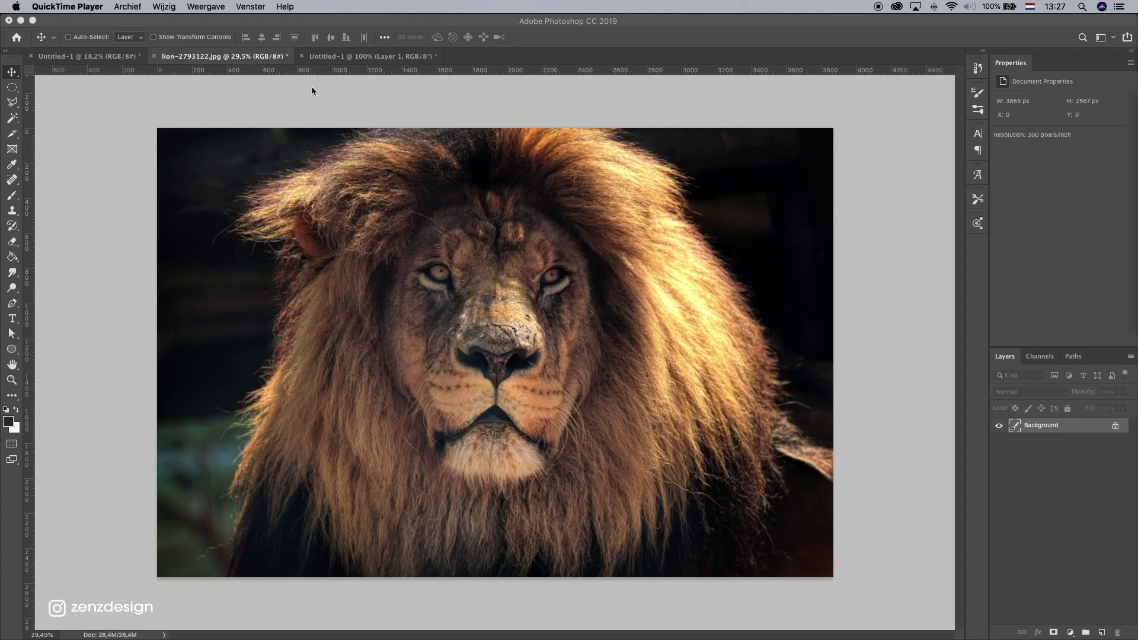
- Copy the lion photo into the portrait-format Untitled-1 document and convert its layer to a smart object
drag(316, 216, 473, 271)
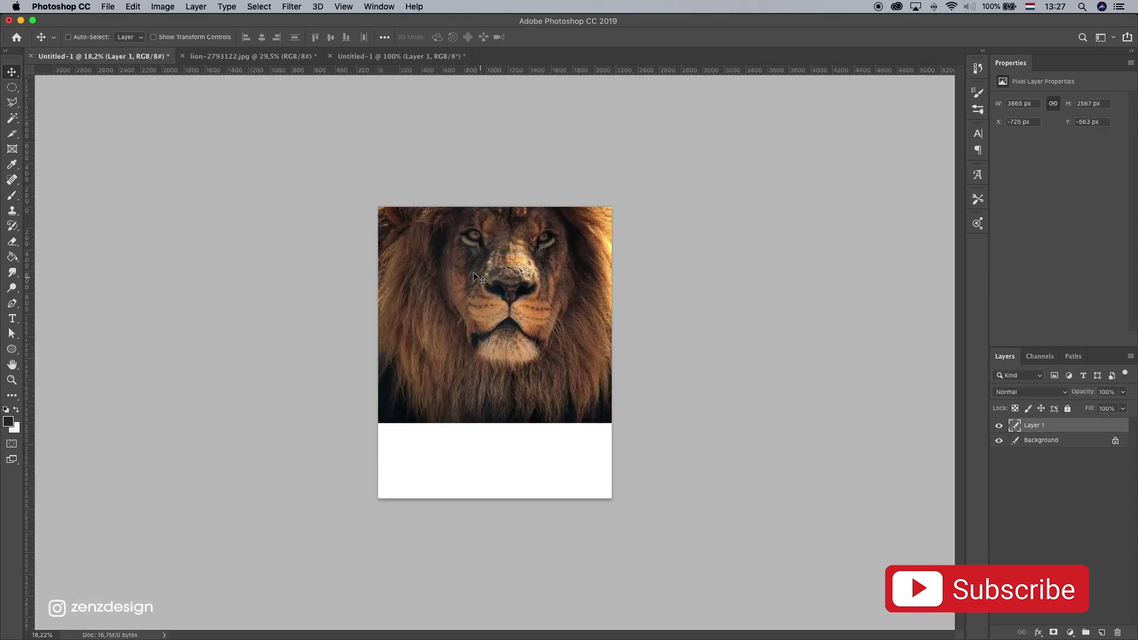
right_click(1068, 427)
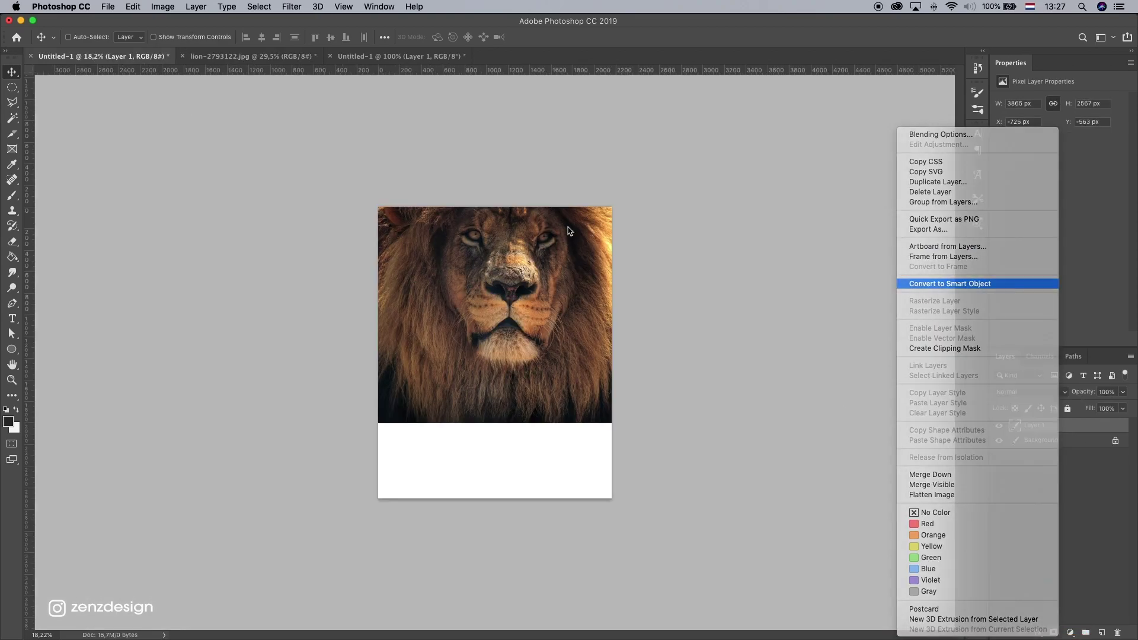
click(1001, 284)
- Scale the lion layer proportionally to about 113% and position it so the face is centred and the whole canvas is covered
key(ctrl+t)
drag(510, 243, 497, 306)
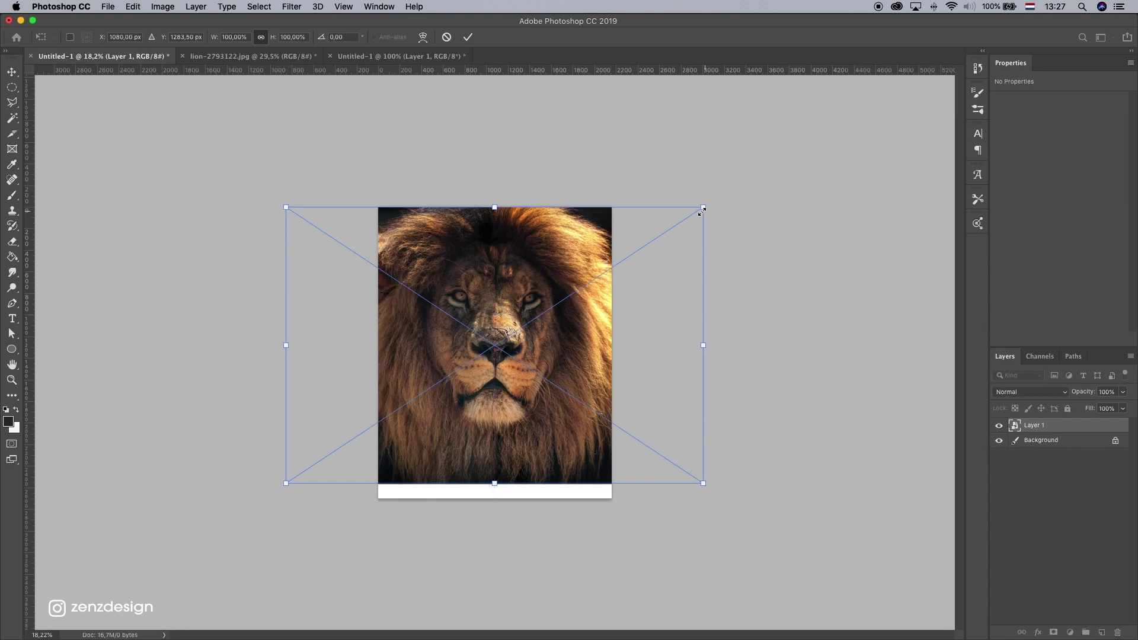
drag(702, 208, 744, 183)
drag(580, 235, 585, 260)
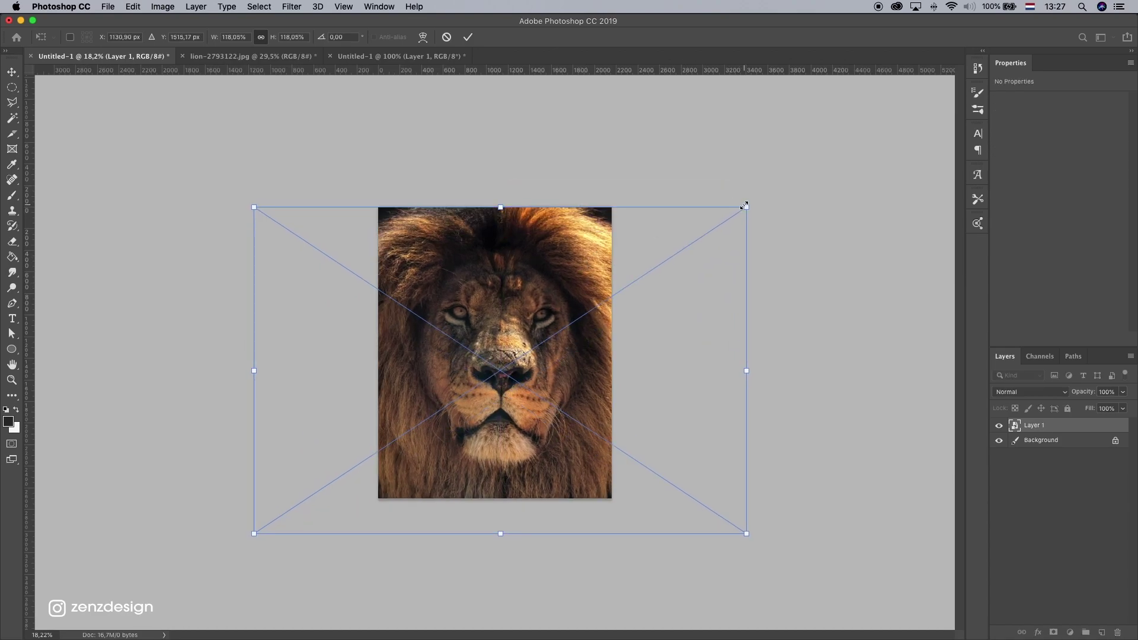
drag(746, 207, 712, 229)
drag(571, 309, 575, 297)
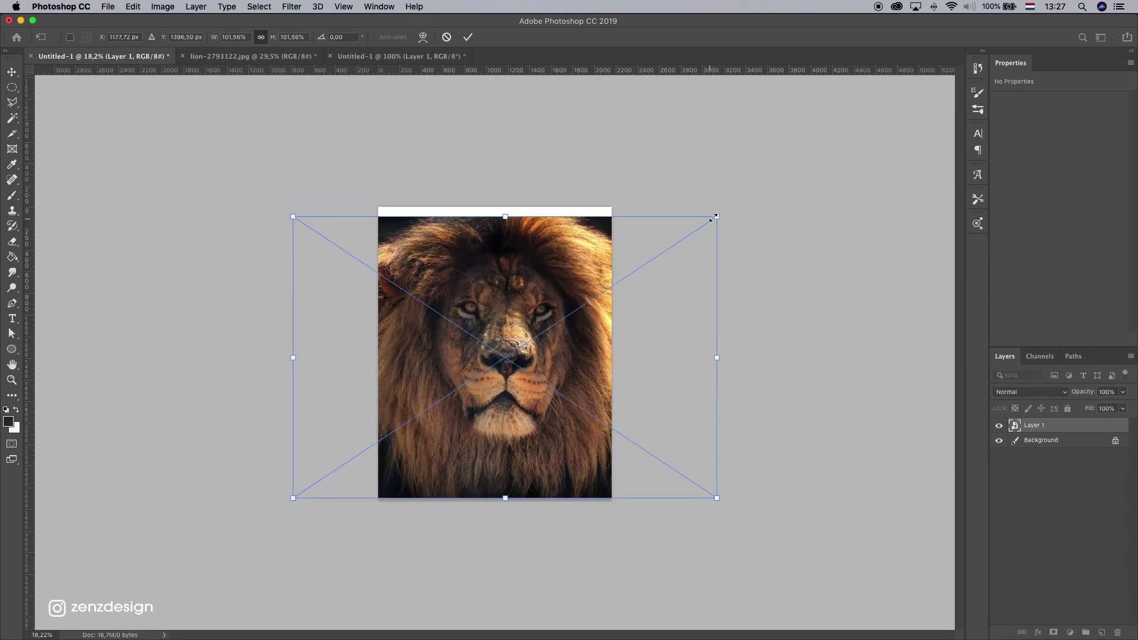
drag(713, 218, 765, 186)
drag(565, 251, 535, 276)
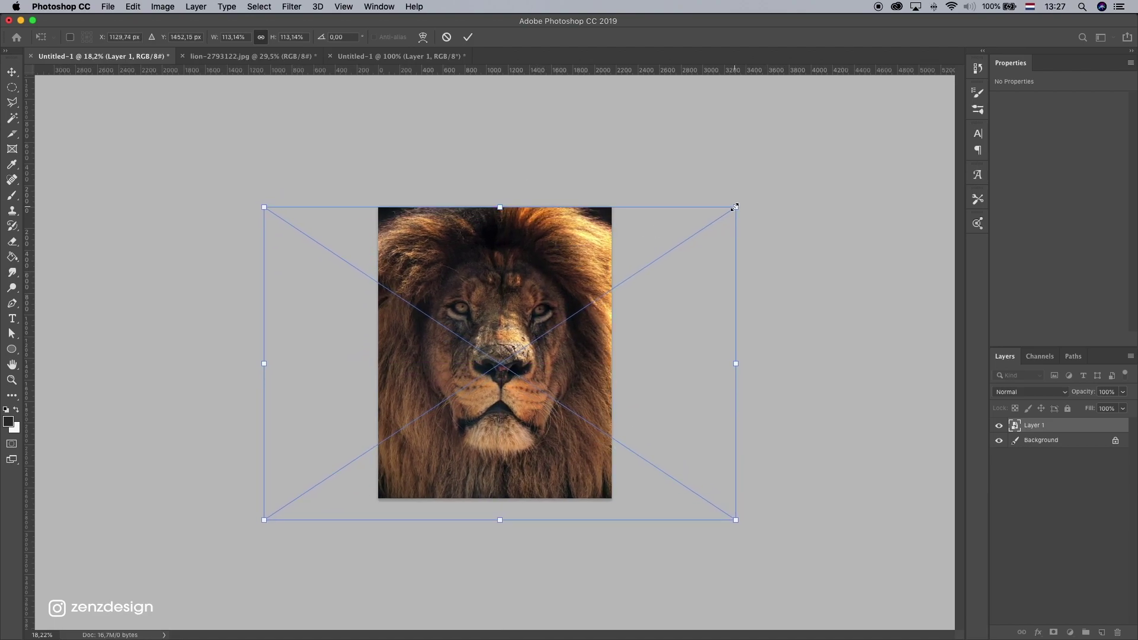
key(Return)
- Rasterize the lion layer and shift it horizontally to X -1106 px with its upper edge on the canvas edge
scroll(428, 347, up, 5)
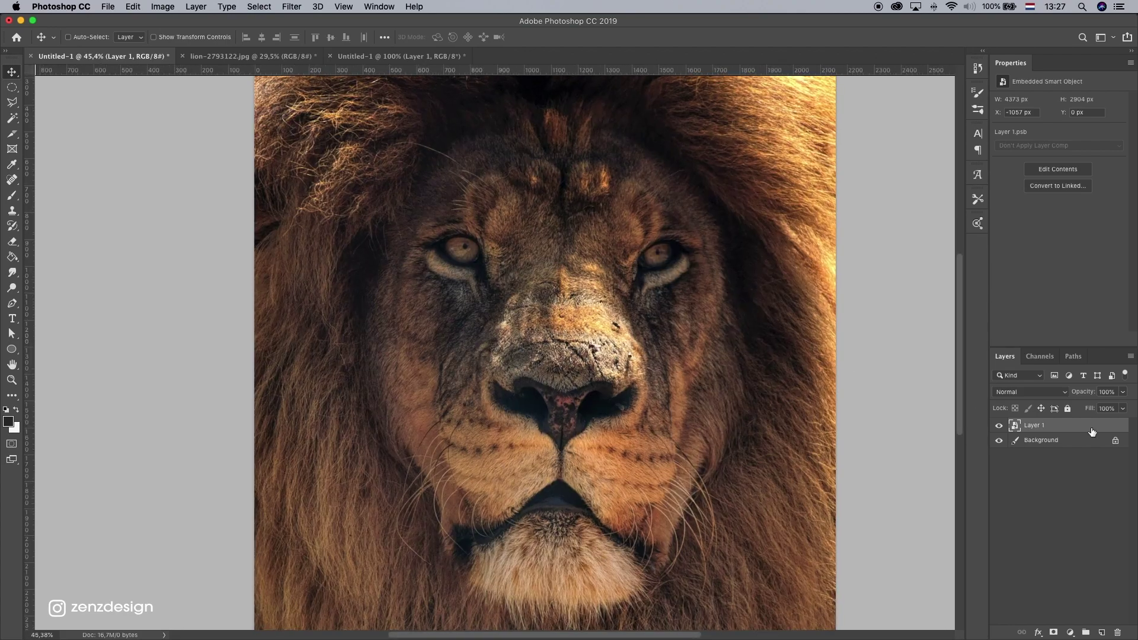
right_click(1031, 429)
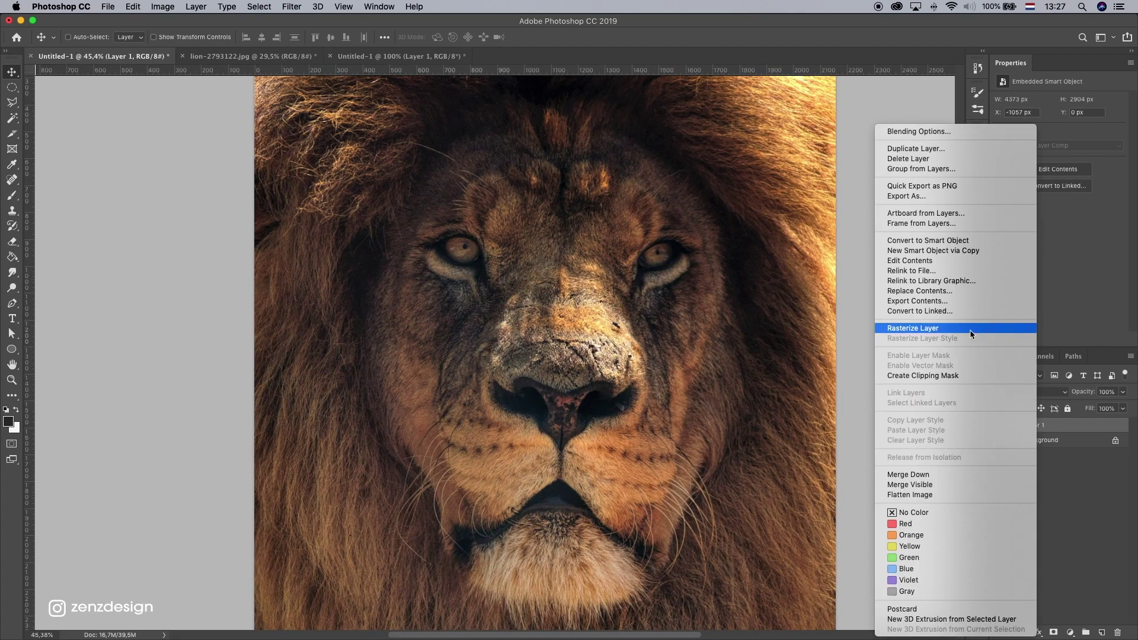
click(971, 329)
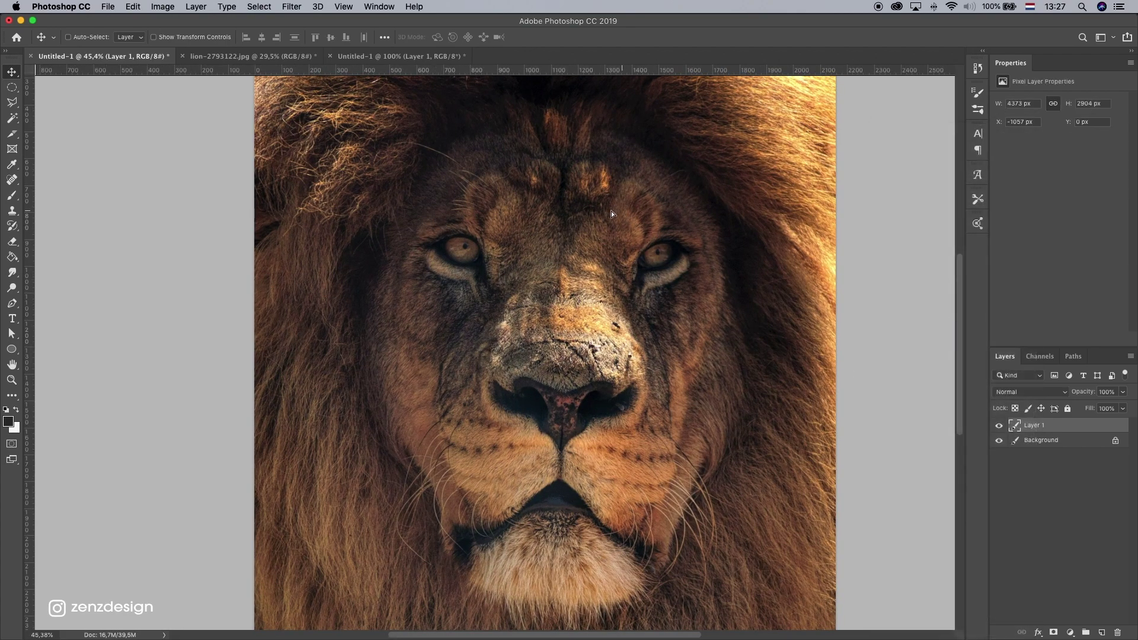
drag(610, 211, 598, 212)
- Sharpen the lion layer with the Camera Raw Filter by raising the Sharpening Amount in its Detail settings
click(259, 6)
mouse_move(292, 6)
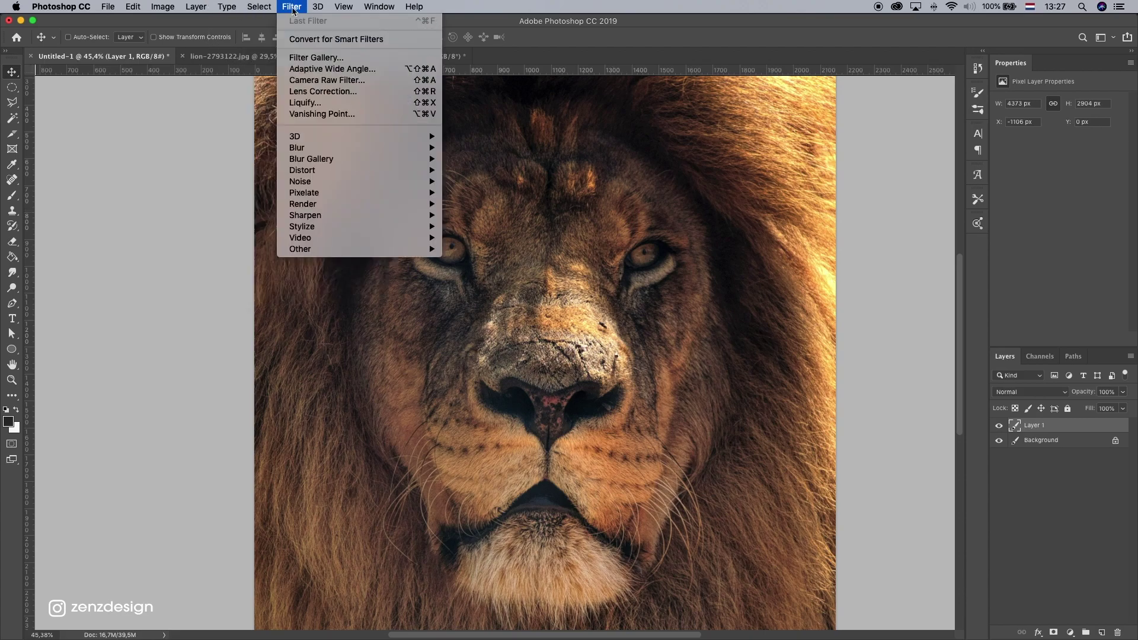
click(354, 81)
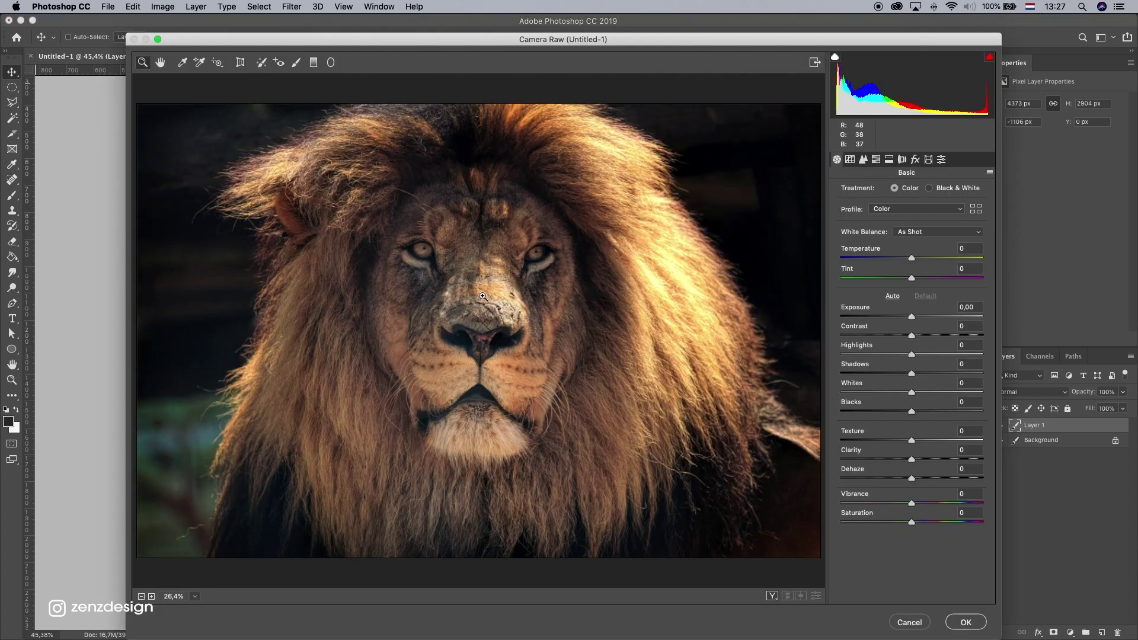
drag(445, 275, 532, 303)
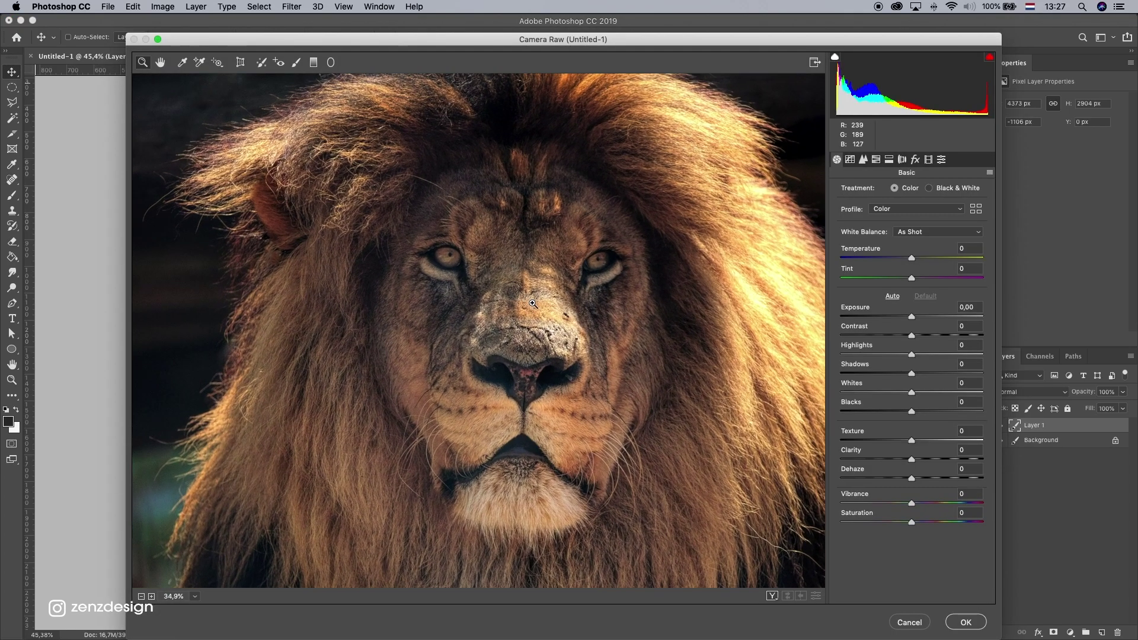
click(530, 298)
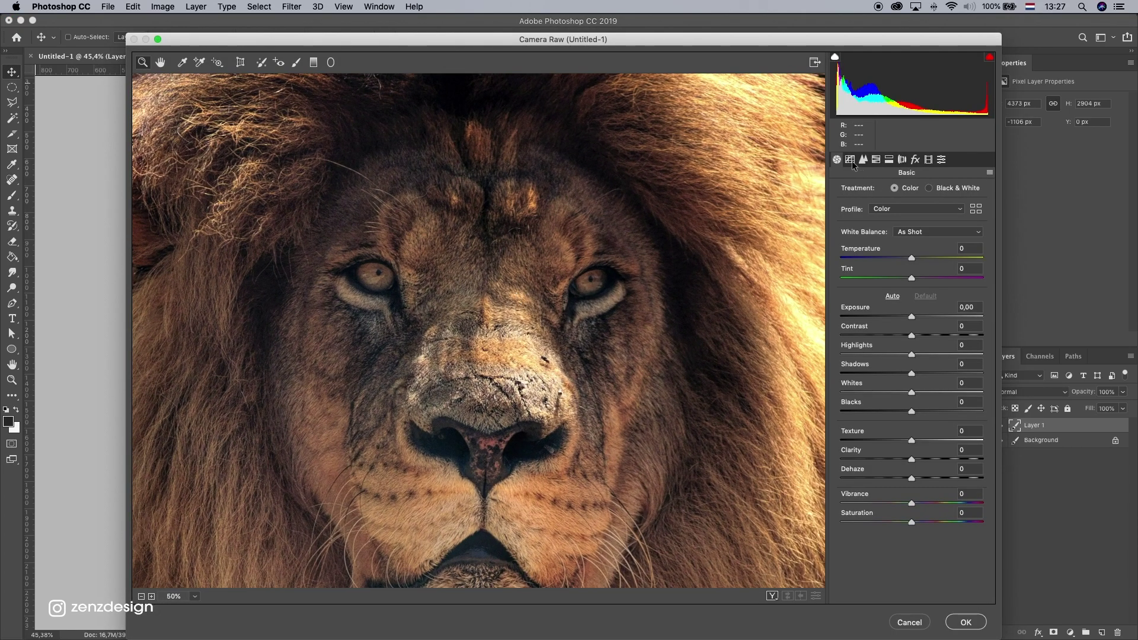
click(852, 161)
click(863, 159)
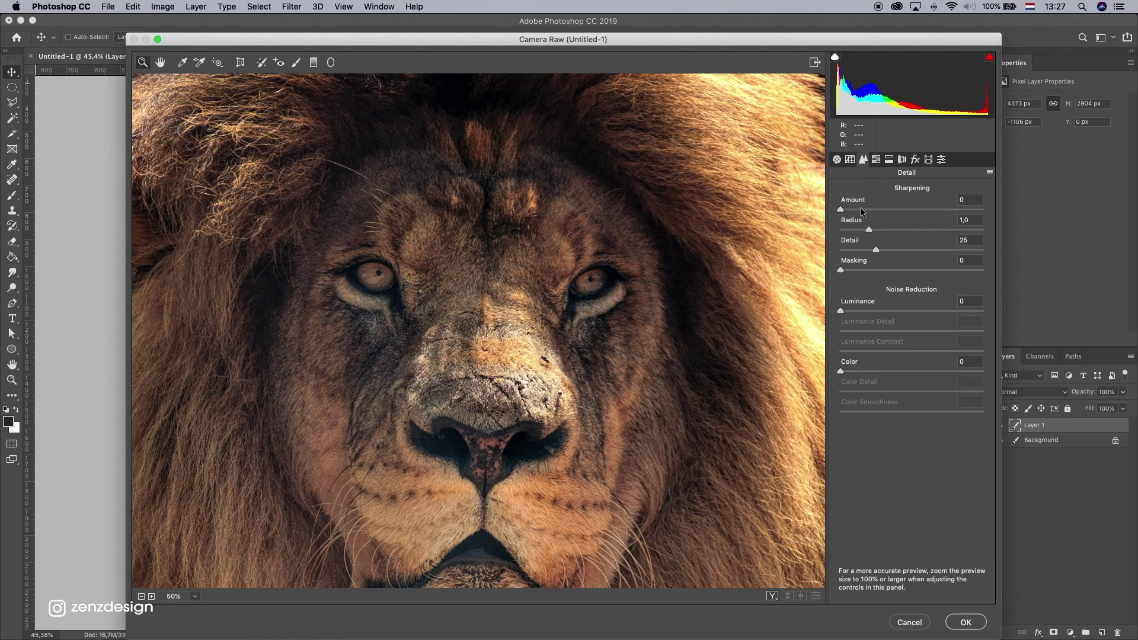
drag(859, 208, 907, 209)
drag(904, 207, 904, 207)
click(952, 627)
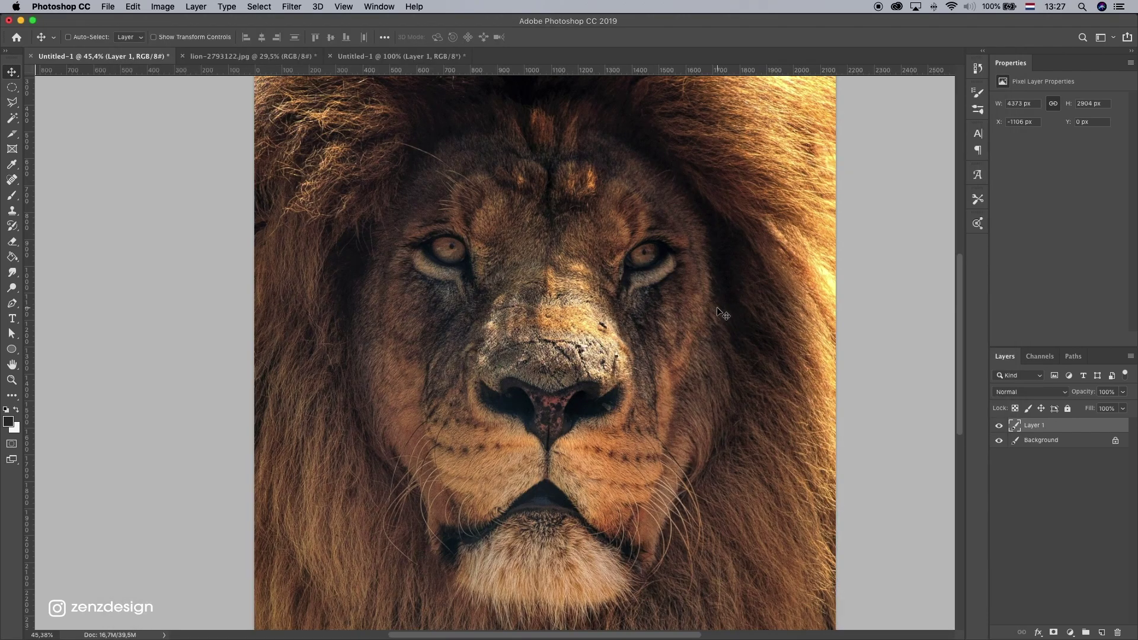
- Create a layer group above the lion layer and name it Lion
scroll(490, 350, down, 4)
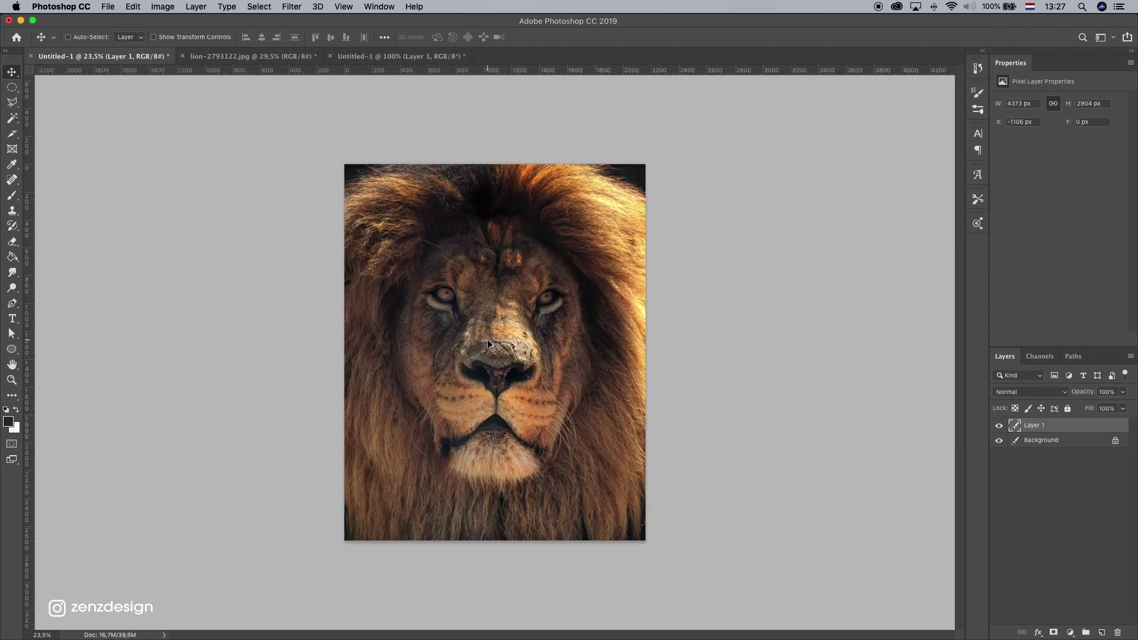
scroll(487, 339, up, 3)
scroll(481, 339, up, 1)
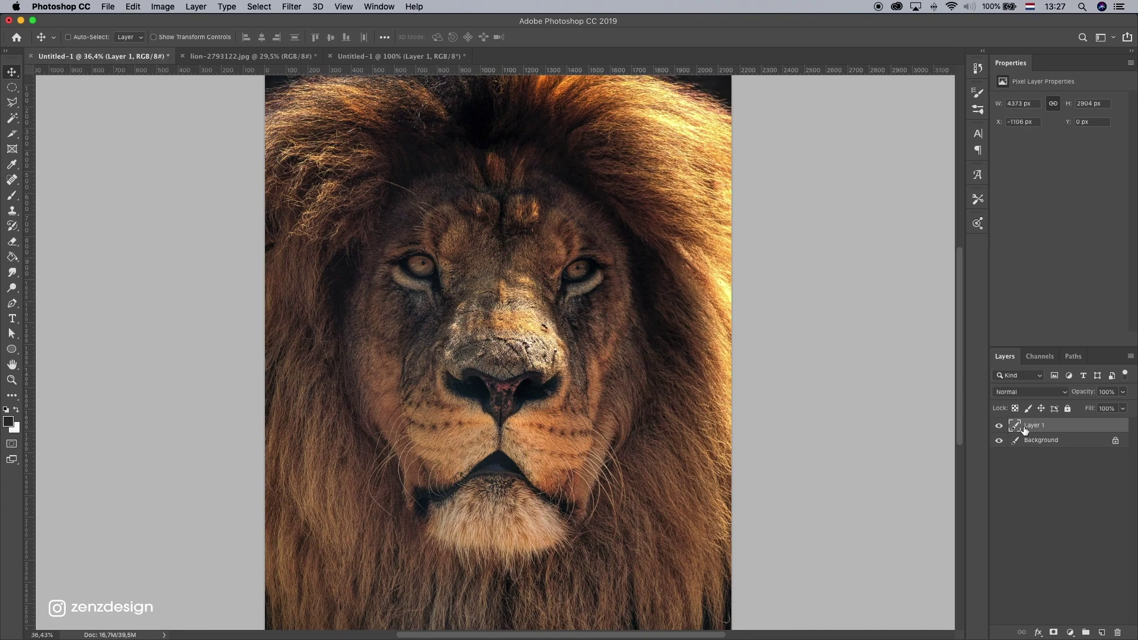
key(super+g)
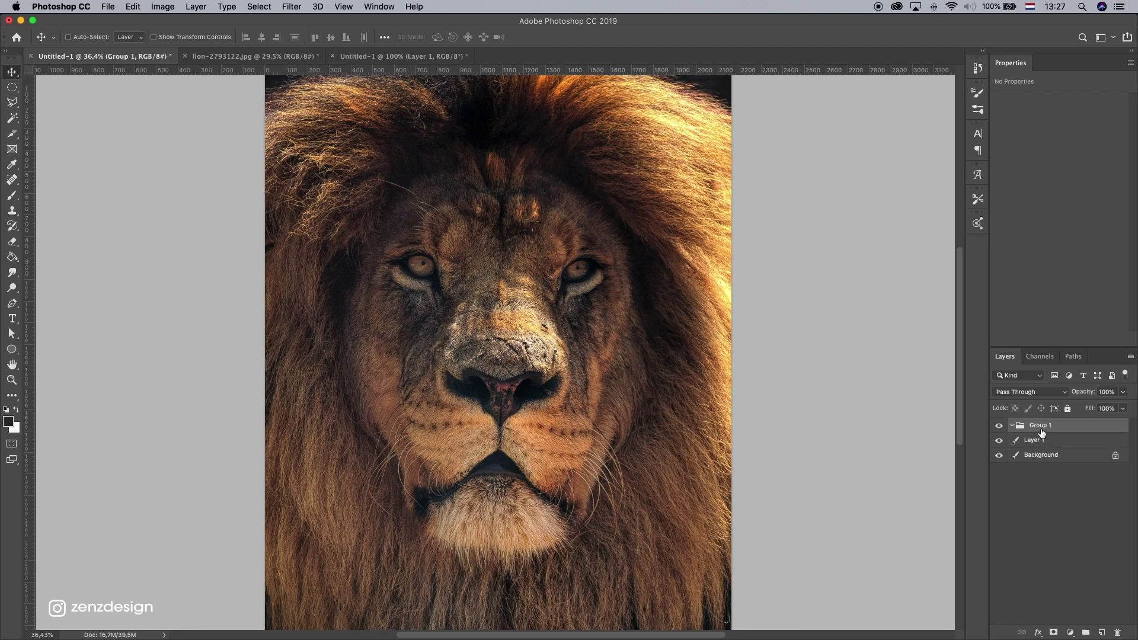
double_click(1039, 426)
text(Lion)
key(Return)
- Make the lion photo layer active and toggle its visibility off and on to check it around the eyes
scroll(408, 302, up, 10)
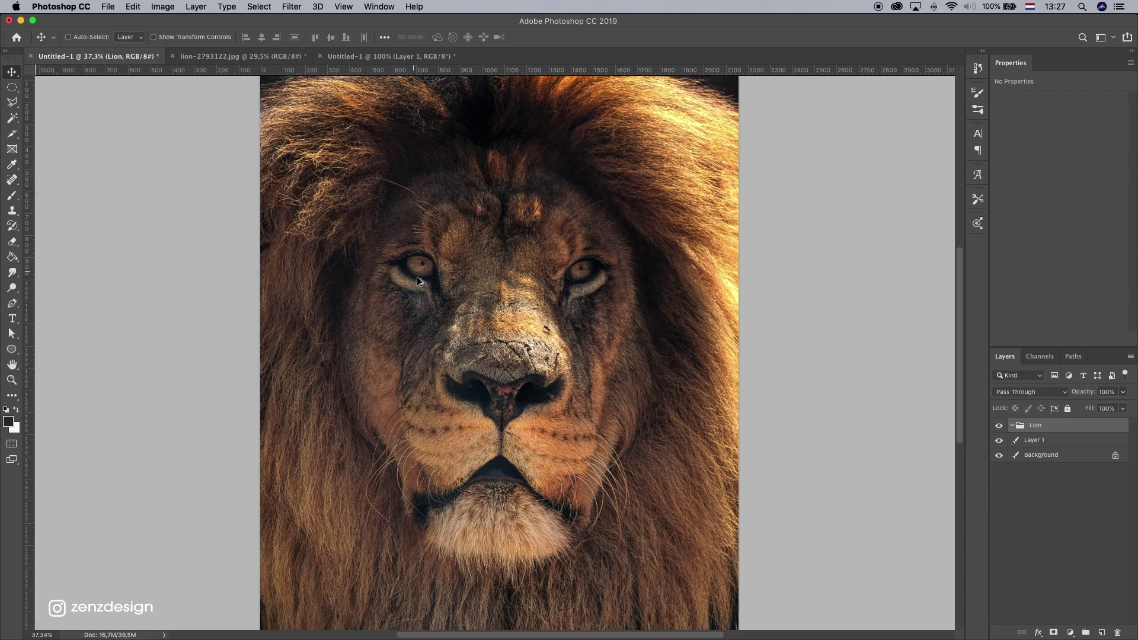
click(1034, 442)
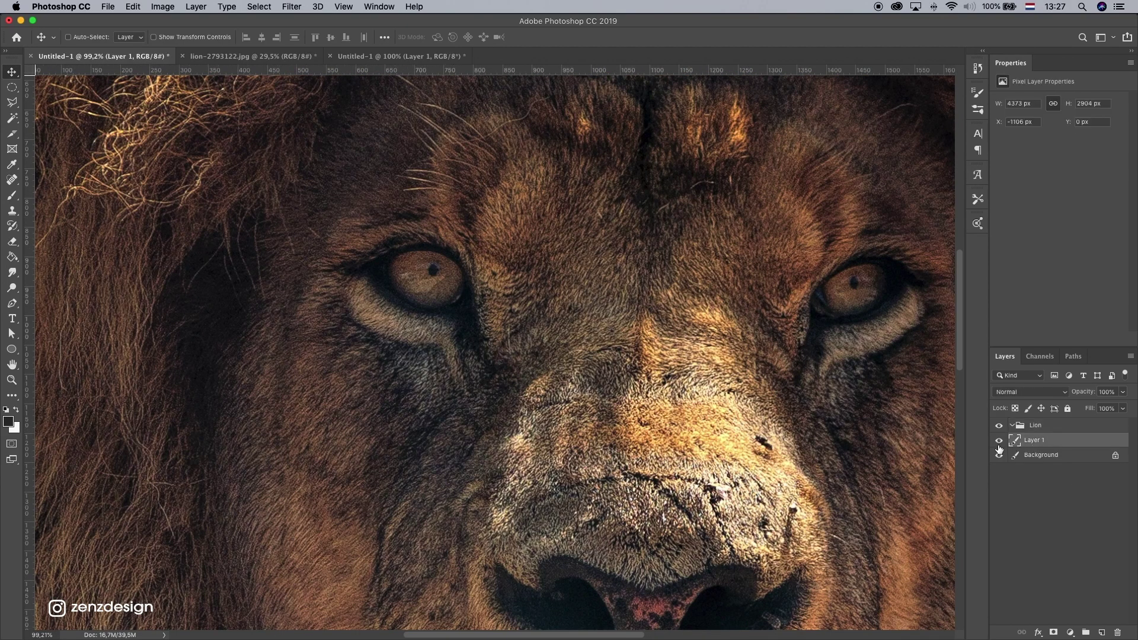
click(999, 440)
click(999, 440)
- Lasso the pupil of the eye on the image's left side, remove it with a Content-Aware fill, and deselect
click(12, 102)
key(w)
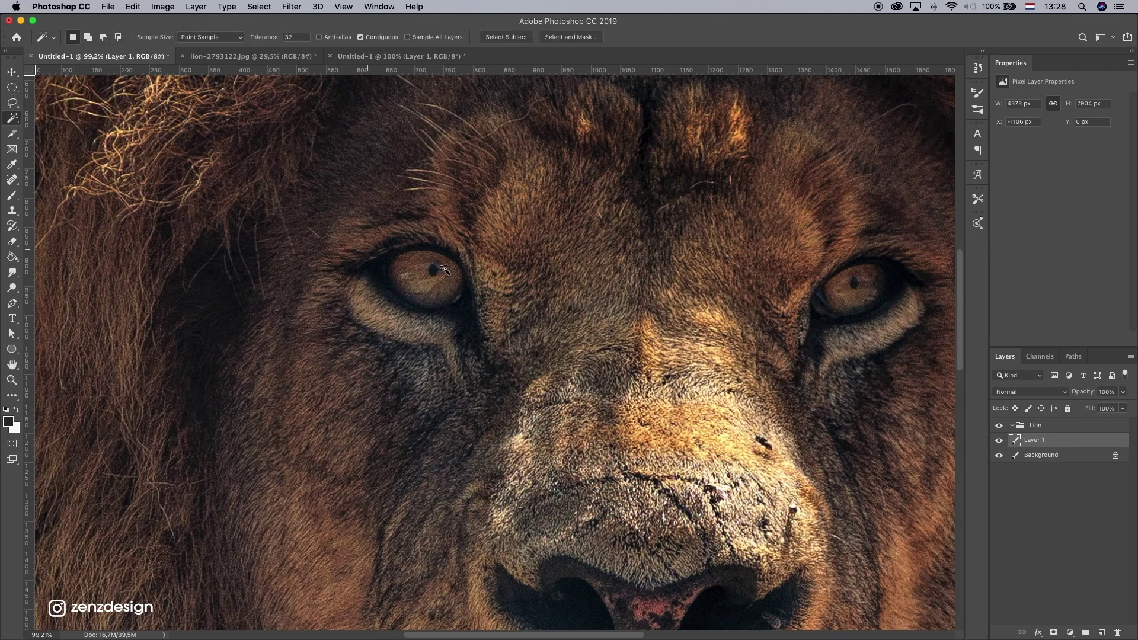
click(13, 104)
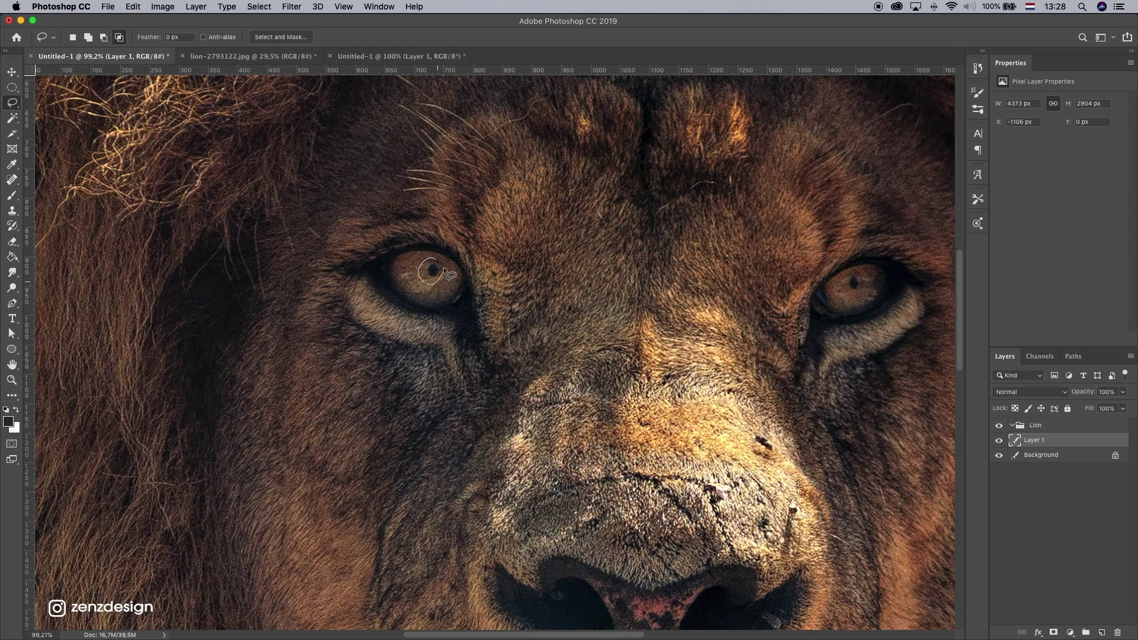
drag(435, 261, 437, 262)
right_click(428, 271)
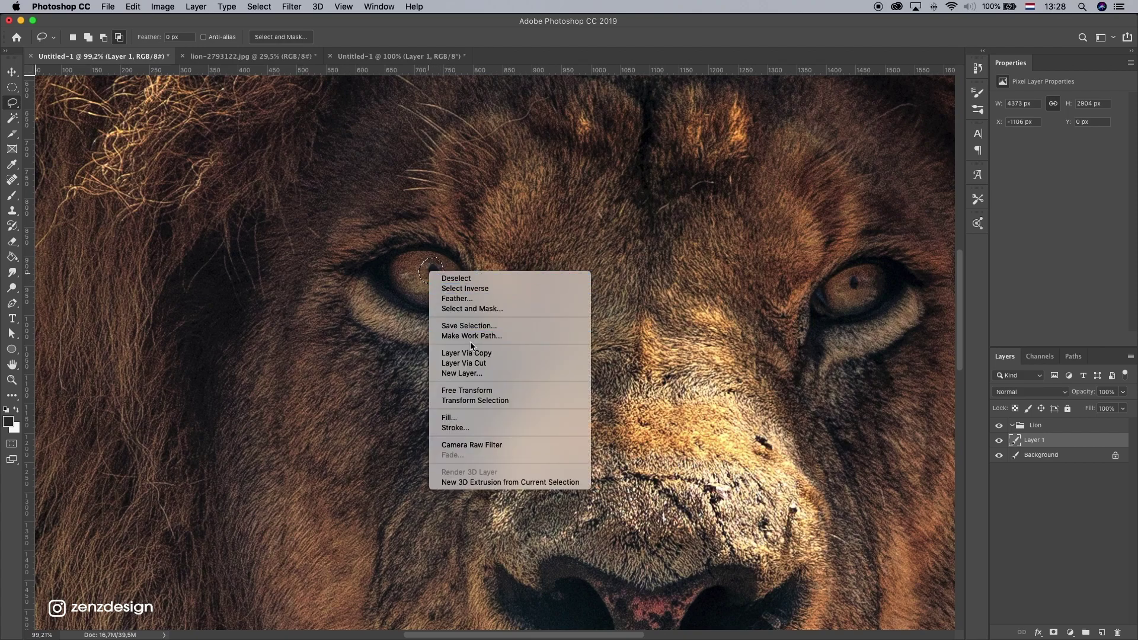
click(456, 418)
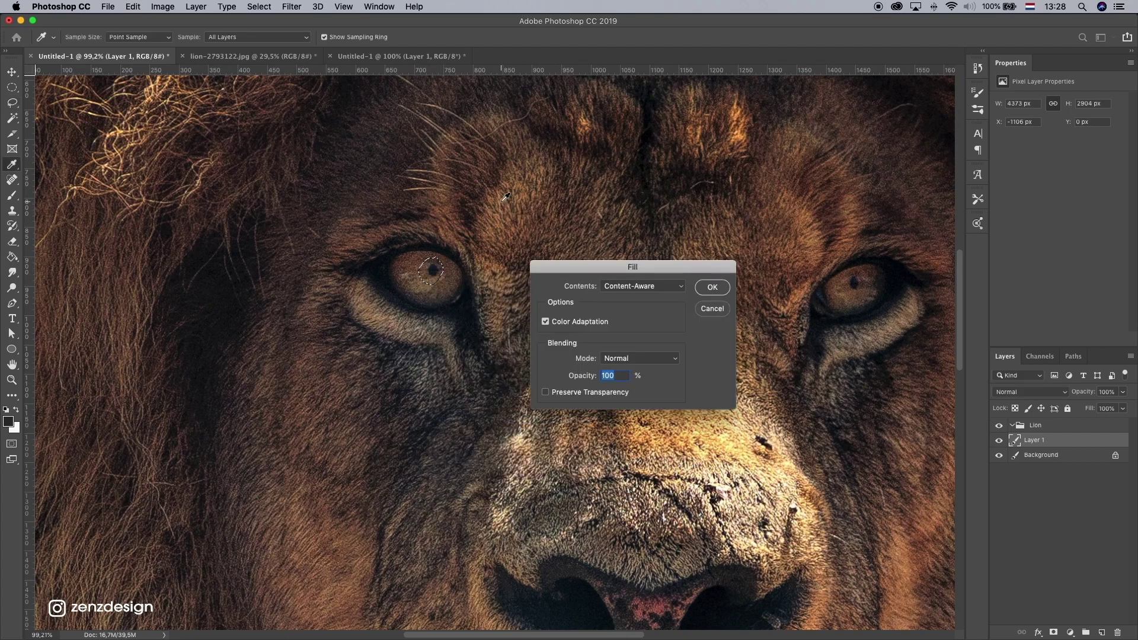
click(654, 288)
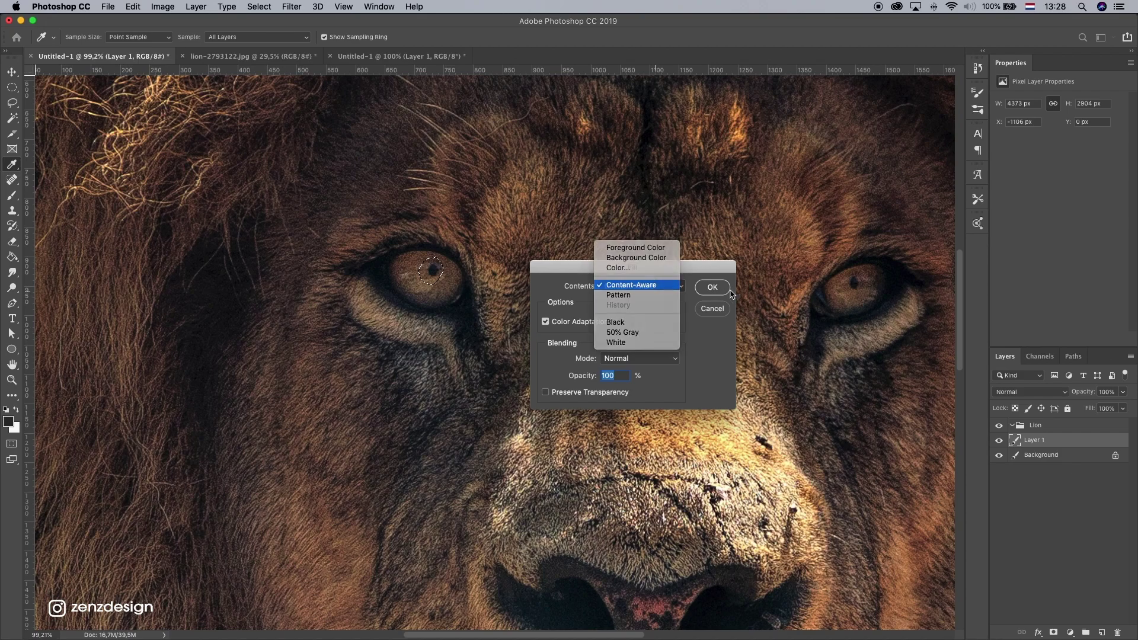
click(655, 284)
click(711, 288)
right_click(575, 258)
click(575, 258)
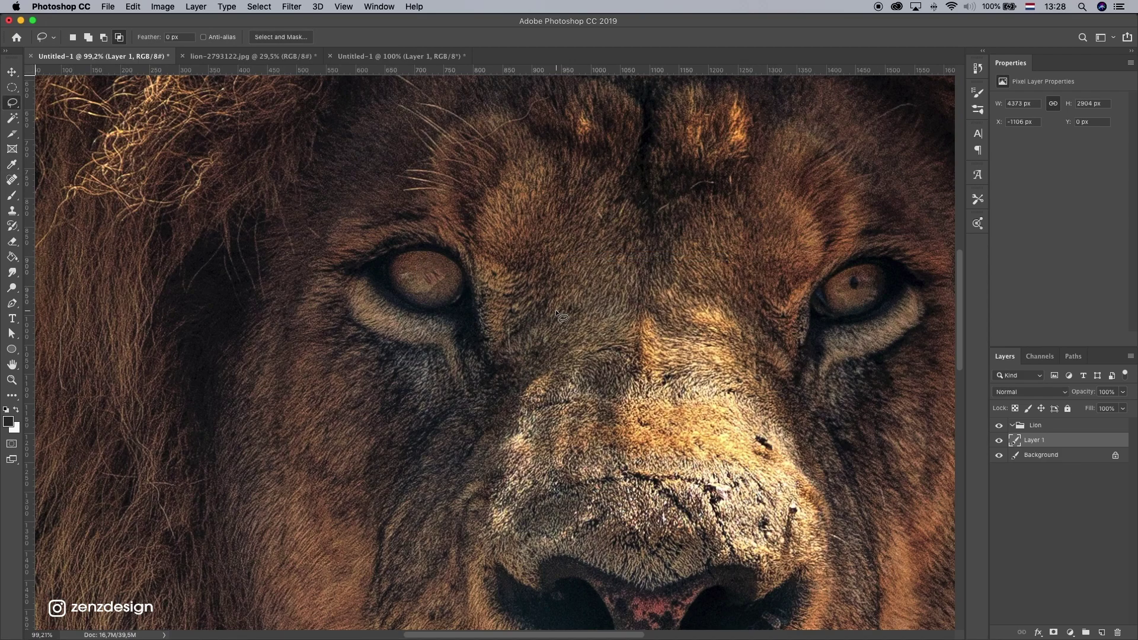
- Clone over the fill marks in that iris using a 35 px Soft Round Clone Stamp at 47% opacity and 52% flow
scroll(557, 312, down, 3)
scroll(557, 313, up, 3)
scroll(557, 312, up, 3)
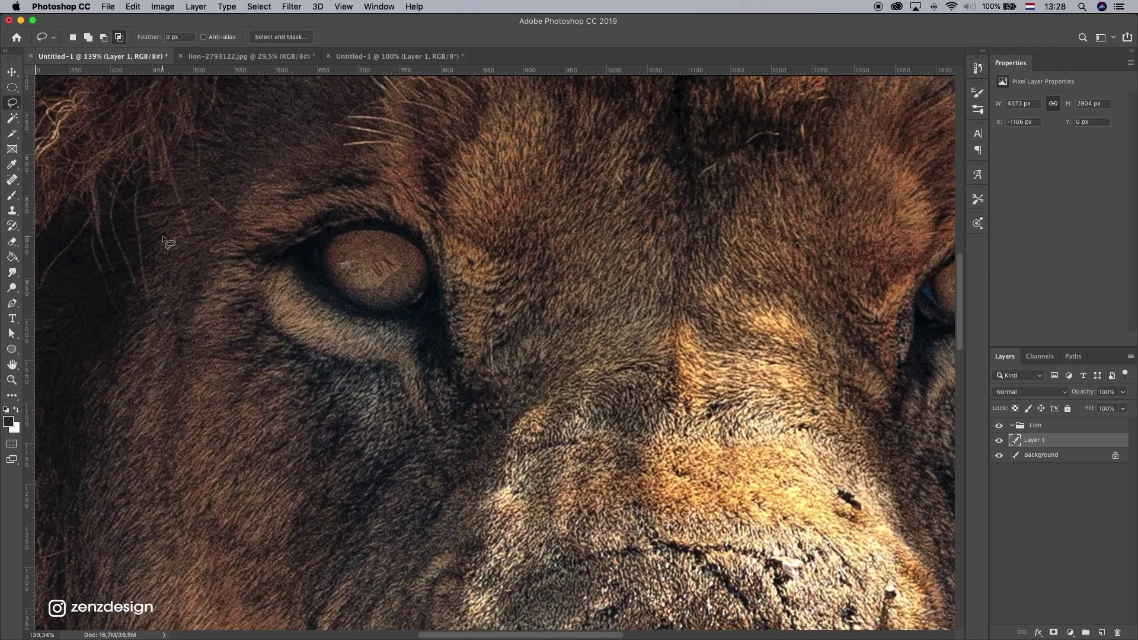
click(16, 213)
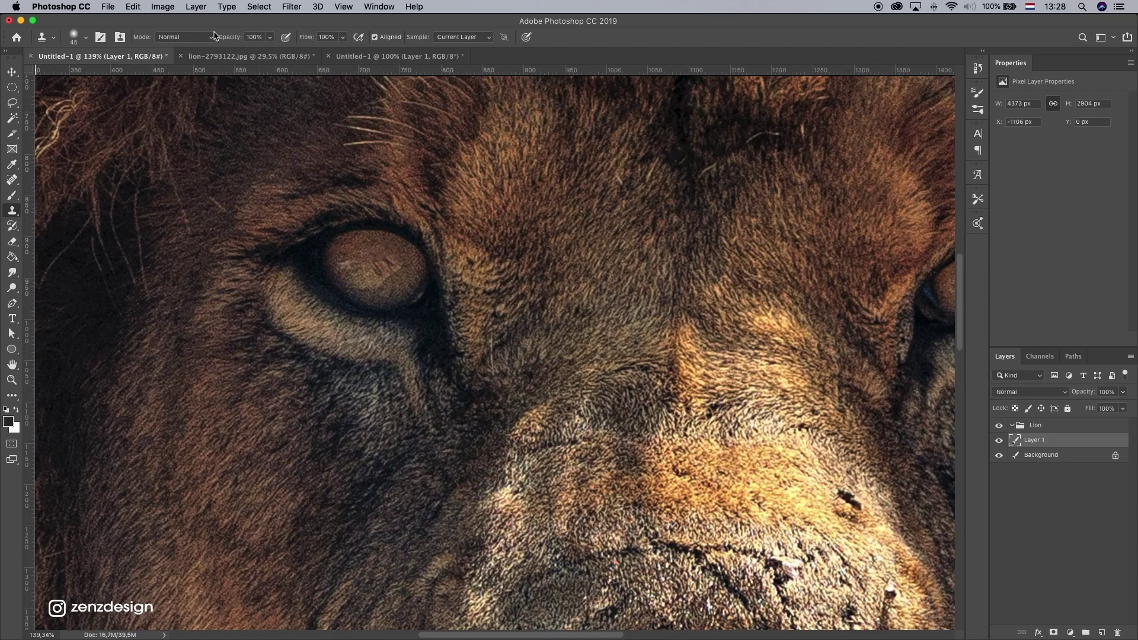
click(270, 36)
click(342, 38)
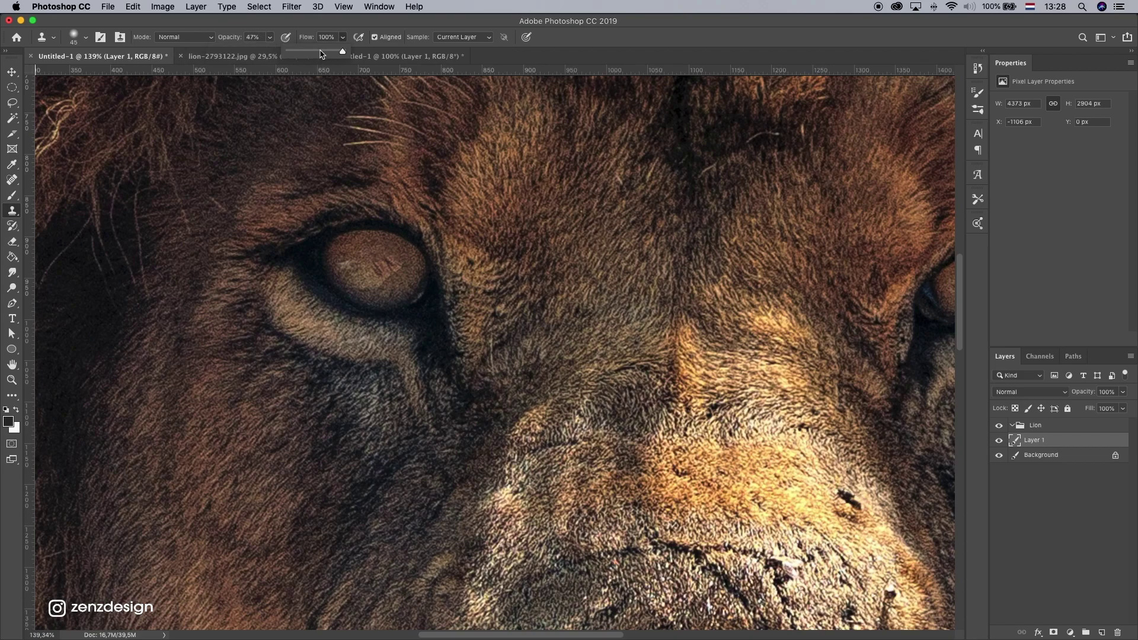
click(317, 51)
click(335, 27)
key(bracketleft)
key(bracketleft)
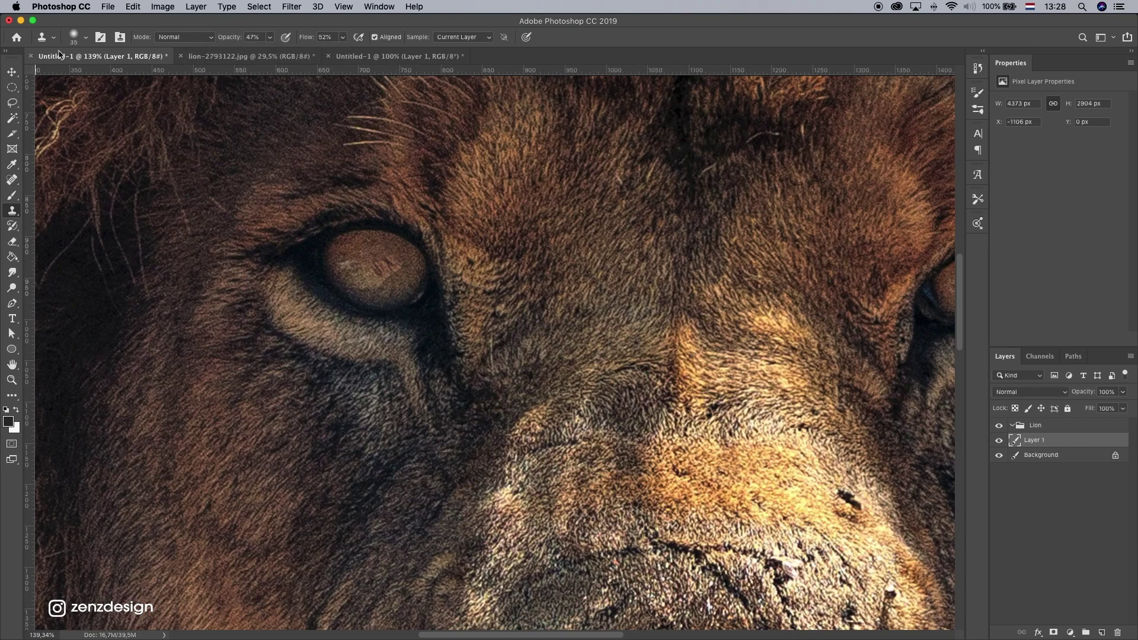
click(80, 38)
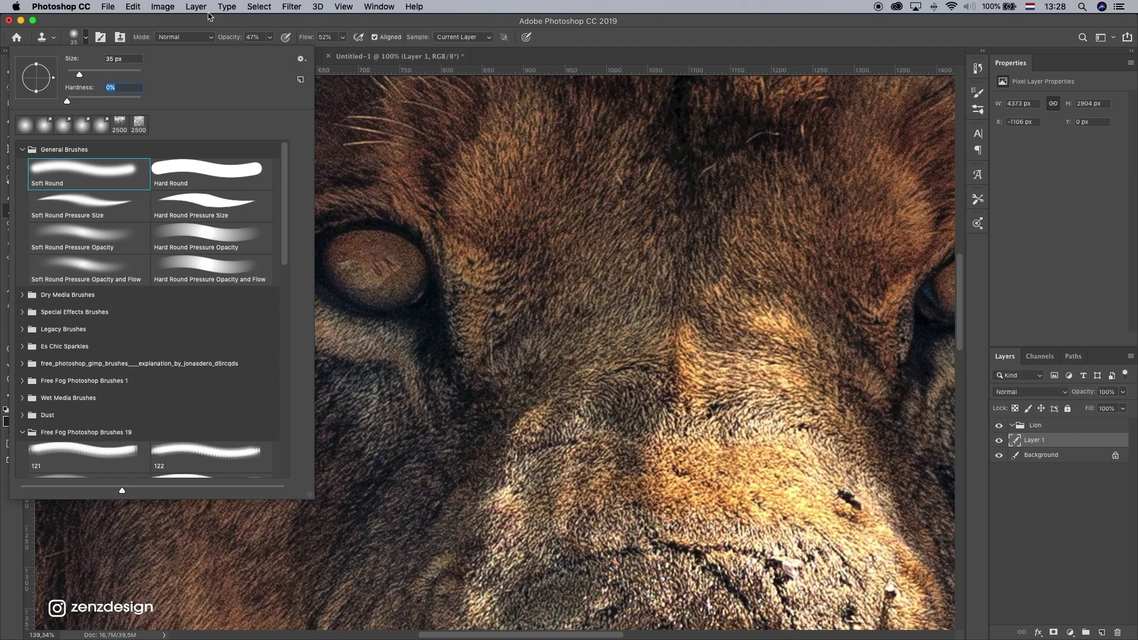
key(Return)
alt+click(400, 284)
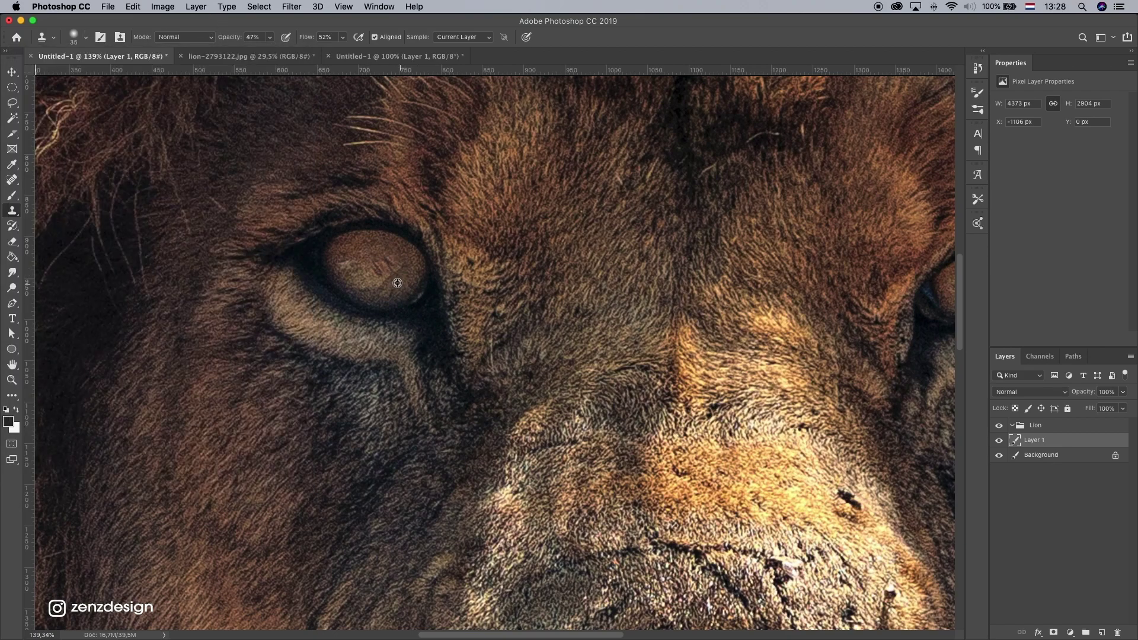
mouse_move(384, 276)
mouse_down()
mouse_move(389, 286)
mouse_move(377, 283)
mouse_up()
- Set the Clone Stamp to 82% opacity and 73% flow and smooth out the remaining marks in the same iris
click(269, 36)
click(343, 37)
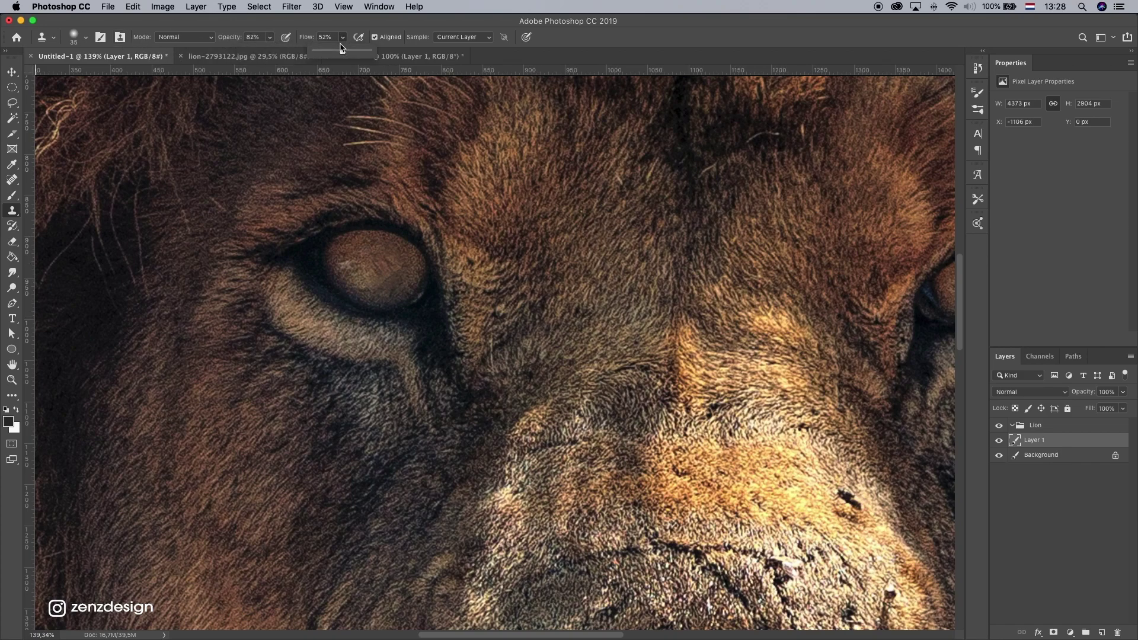
alt+click(374, 249)
mouse_move(391, 275)
mouse_down()
mouse_move(381, 272)
mouse_move(400, 287)
mouse_up()
alt+click(404, 279)
click(404, 268)
- Clone over the fill marks in the iris on the image's right side at 82% opacity and 73% flow
scroll(507, 297, down, 5)
scroll(686, 295, up, 5)
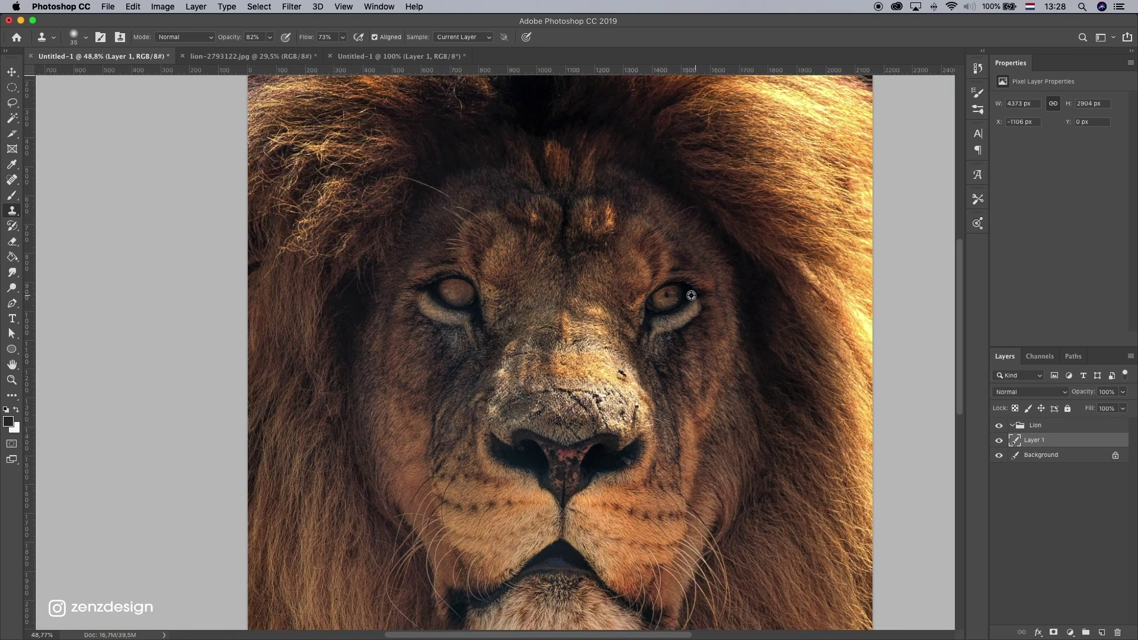
scroll(686, 295, up, 2)
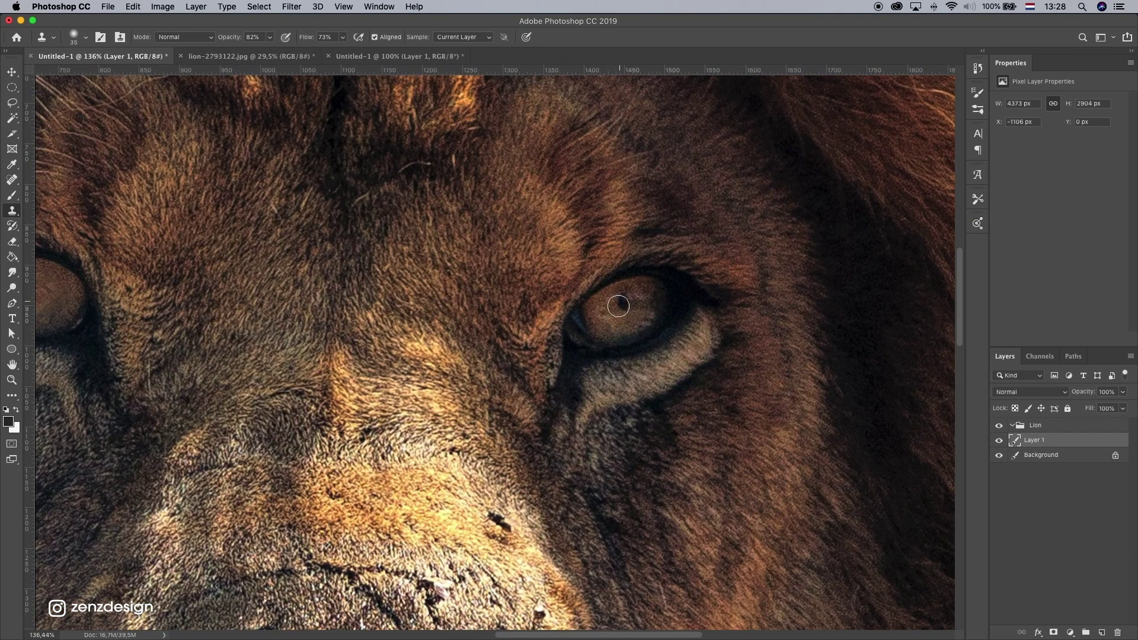
mouse_move(618, 305)
mouse_down()
mouse_move(625, 299)
mouse_move(611, 323)
mouse_move(619, 329)
mouse_move(660, 319)
mouse_up()
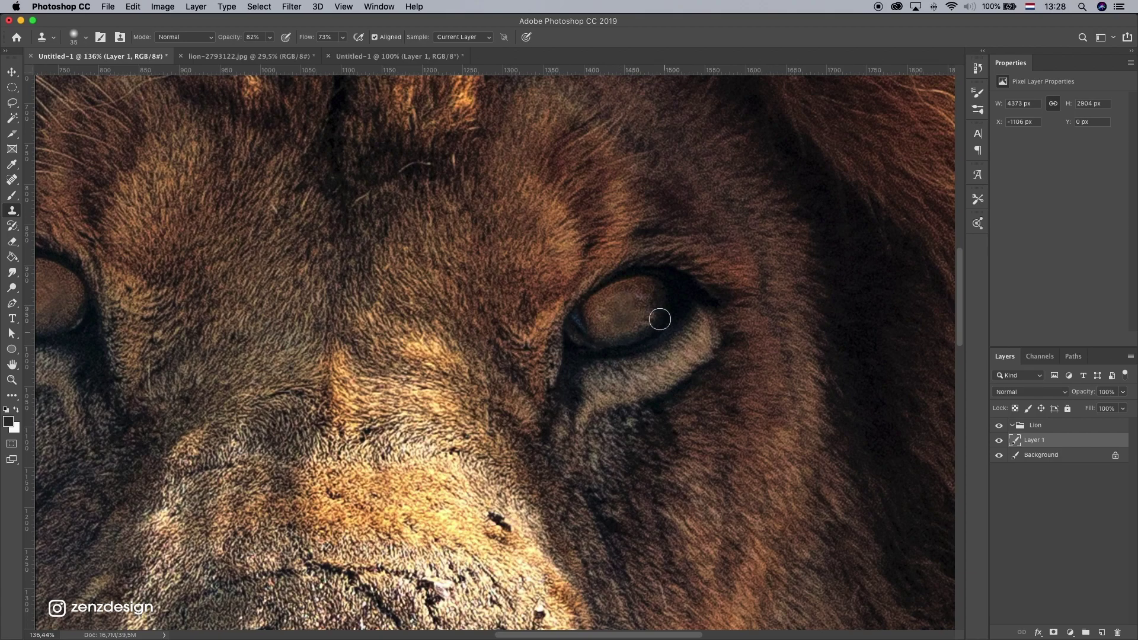
scroll(391, 368, down, 6)
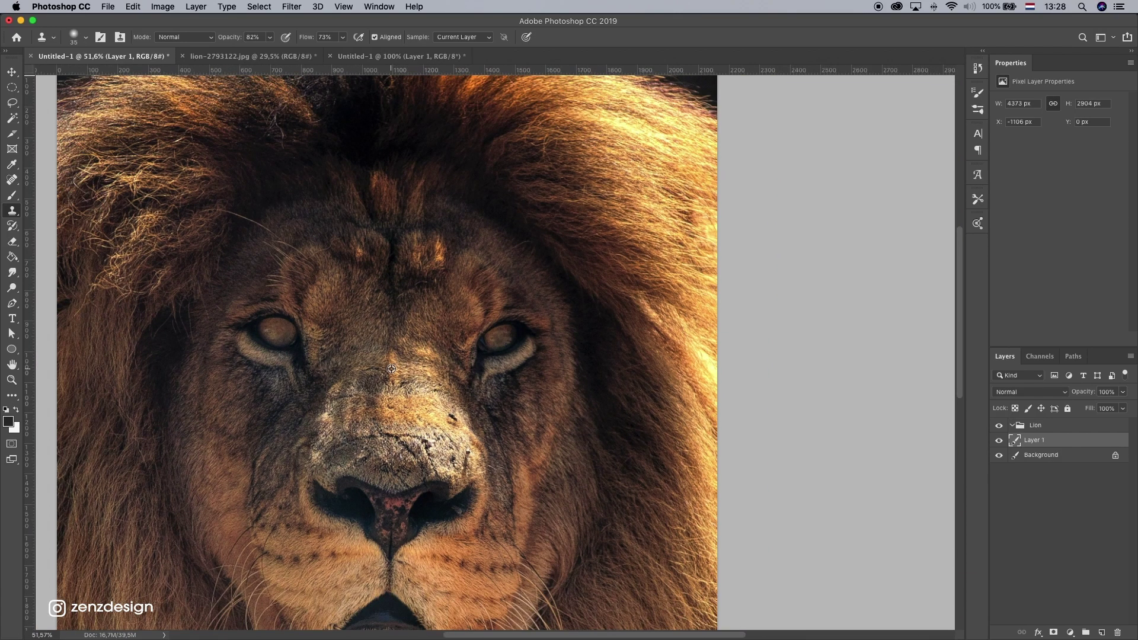
scroll(391, 369, down, 4)
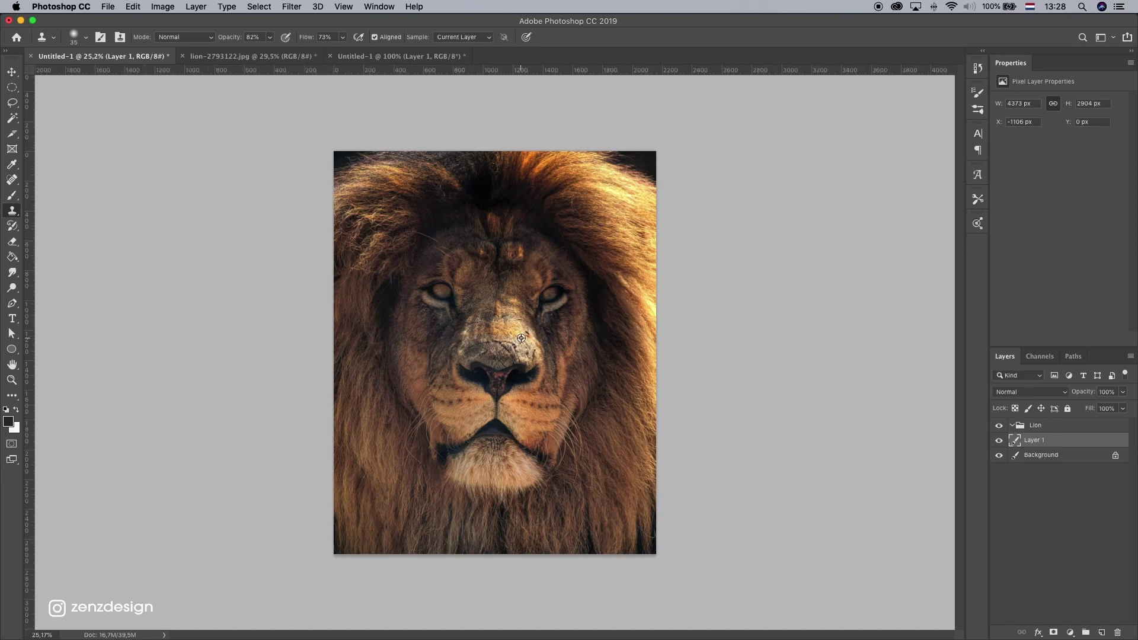
- Reduce the Clone Stamp to 30 px and smooth out the remaining marks in the iris on the image's right side
scroll(506, 308, up, 1)
scroll(576, 261, up, 4)
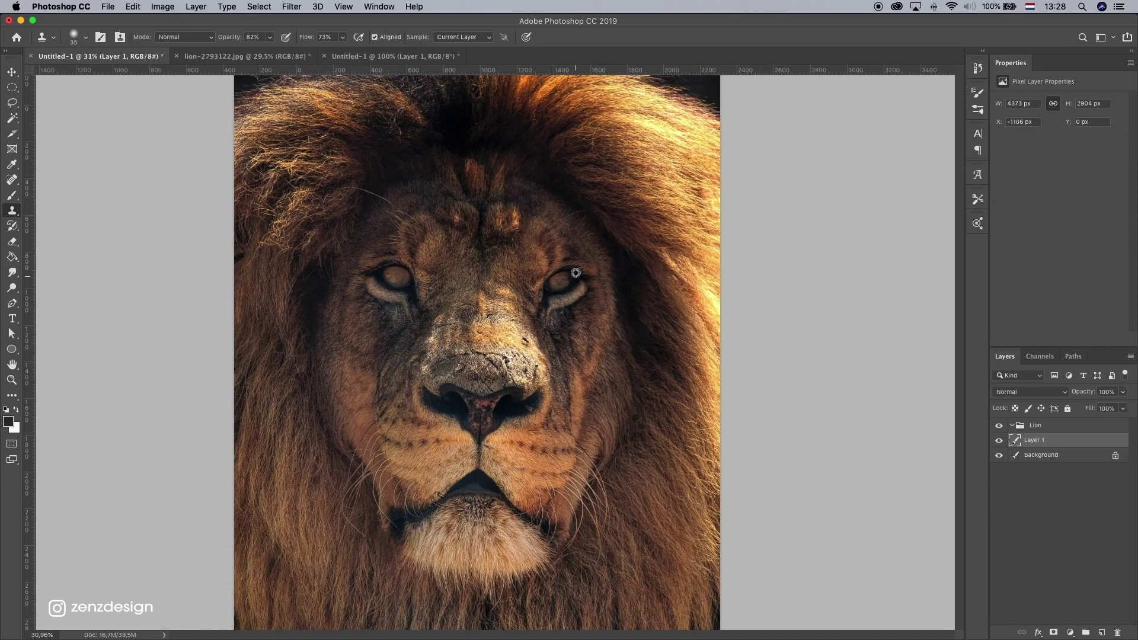
scroll(572, 270, up, 6)
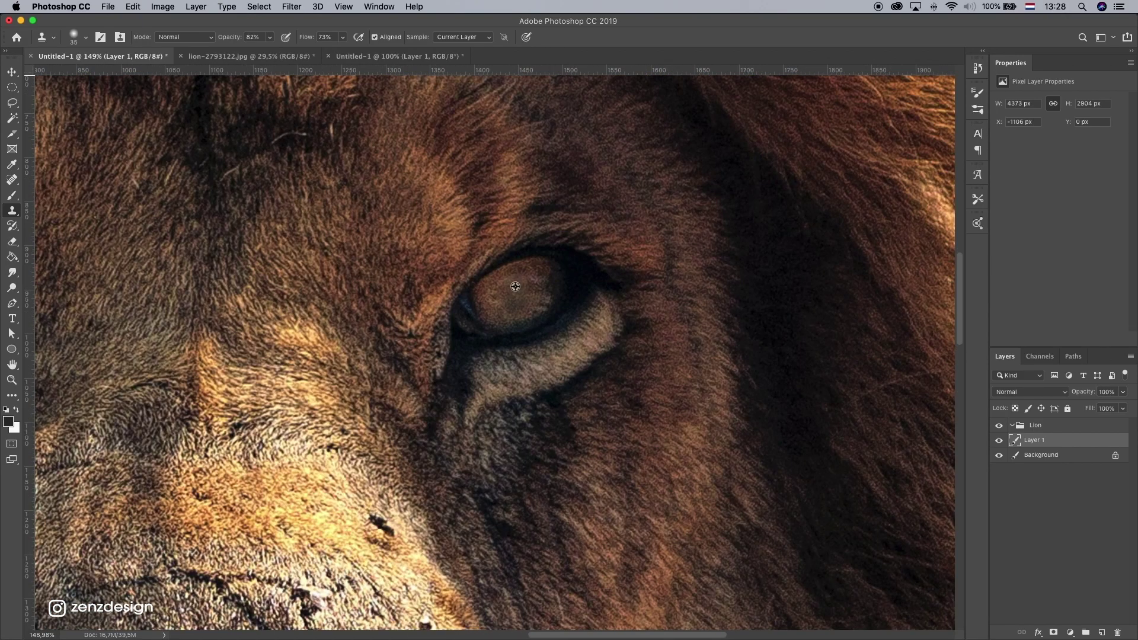
scroll(487, 289, up, 1)
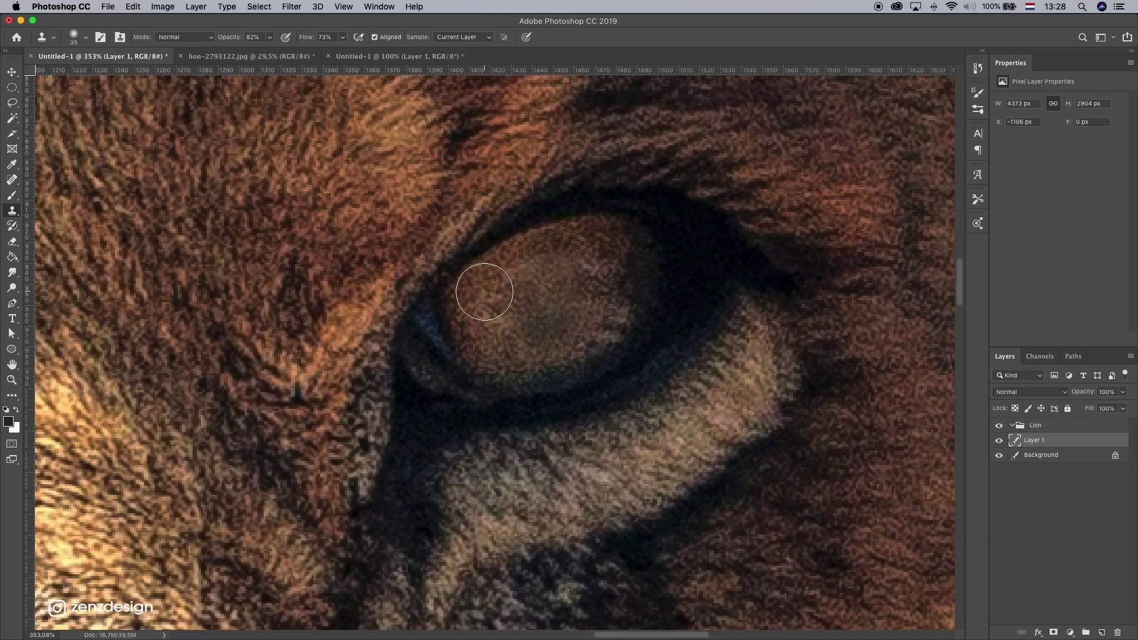
key(bracketleft)
key(bracketleft)
key(bracketright)
key(bracketright)
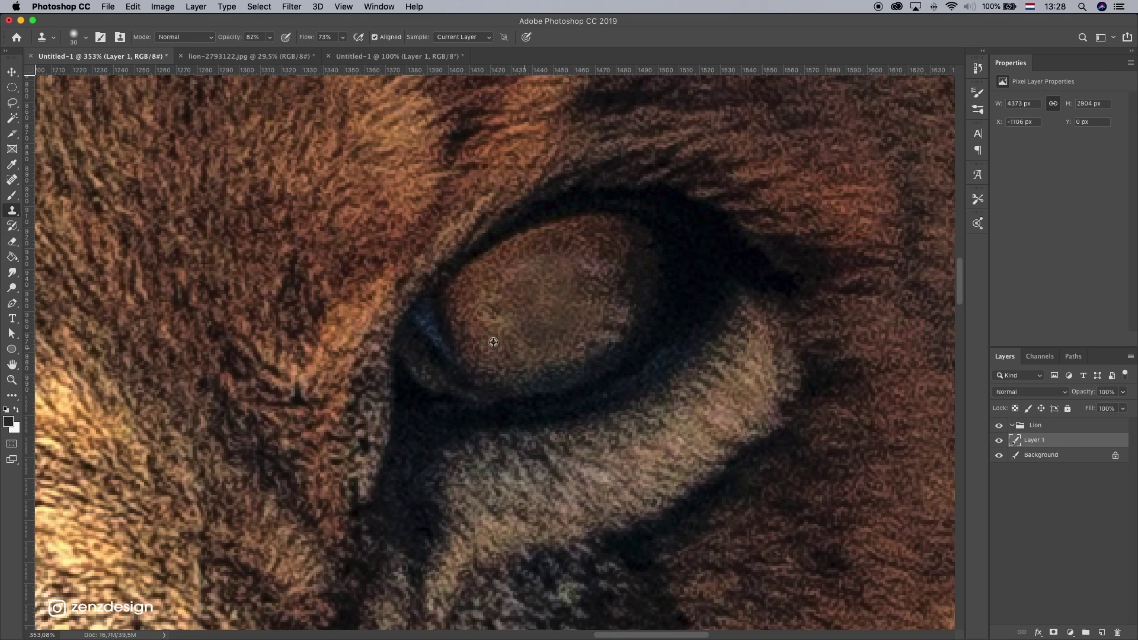
alt+click(567, 267)
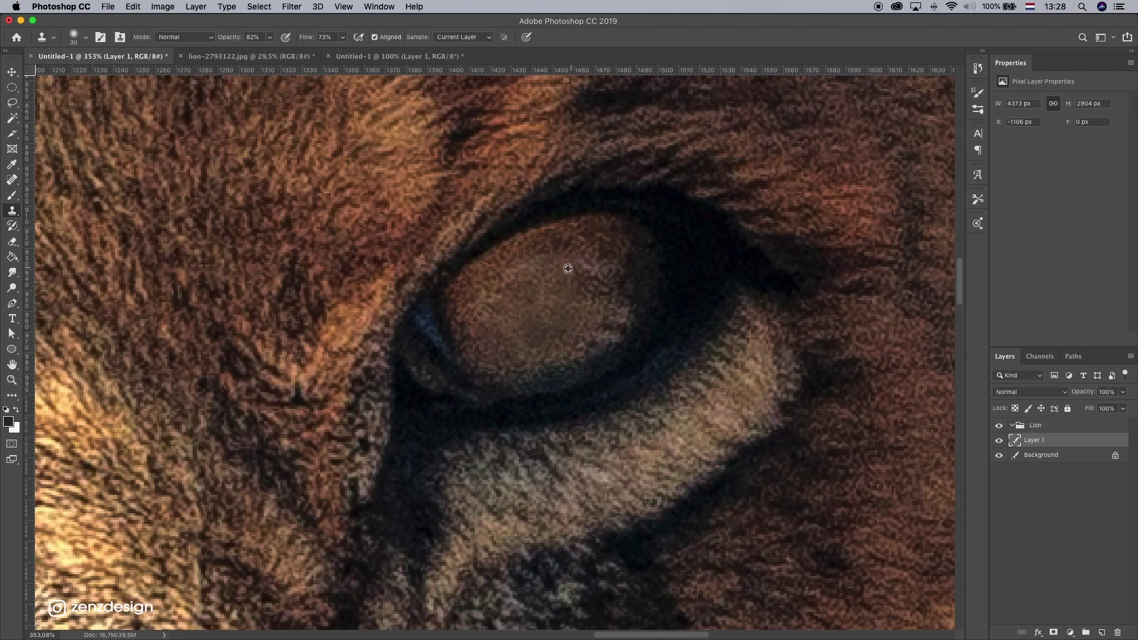
click(582, 257)
alt+click(593, 320)
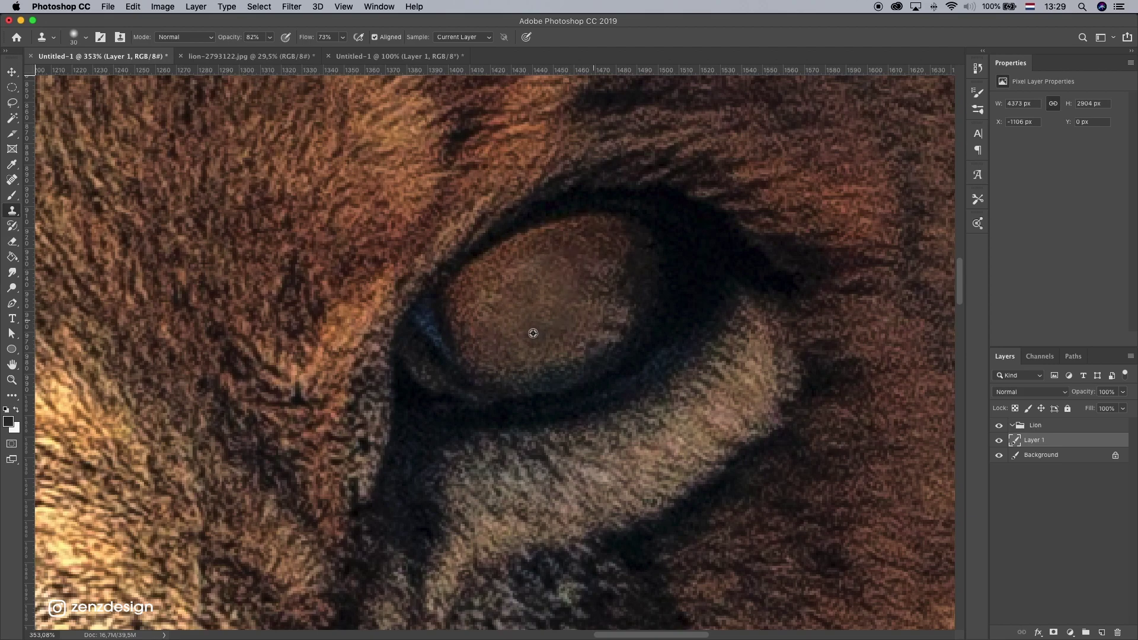
scroll(401, 320, down, 3)
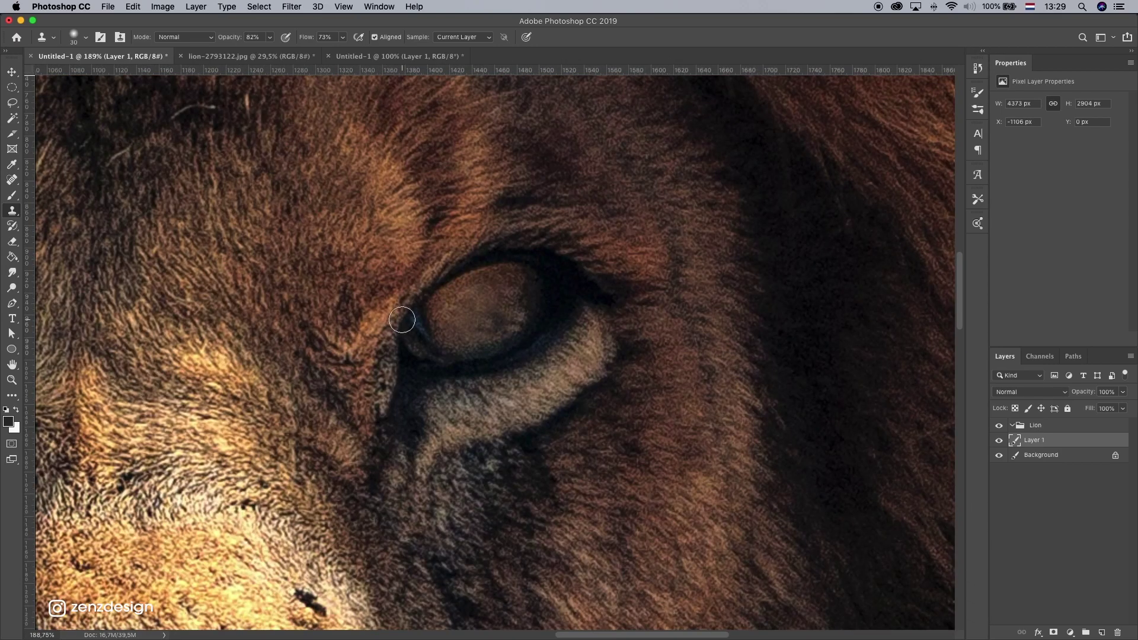
scroll(402, 320, down, 5)
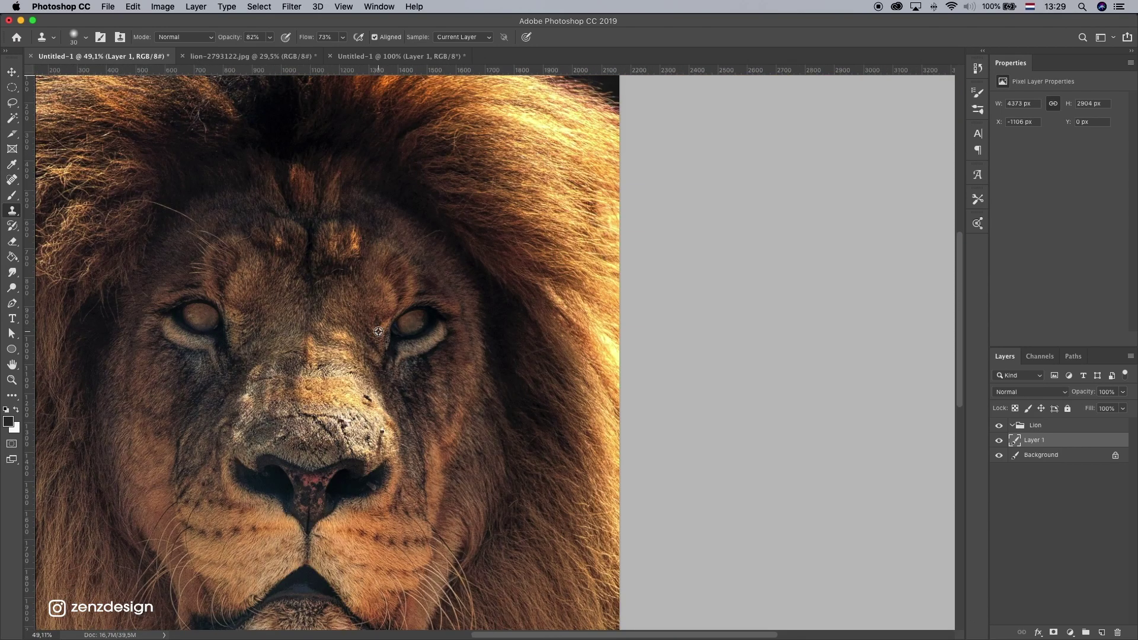
scroll(378, 331, down, 2)
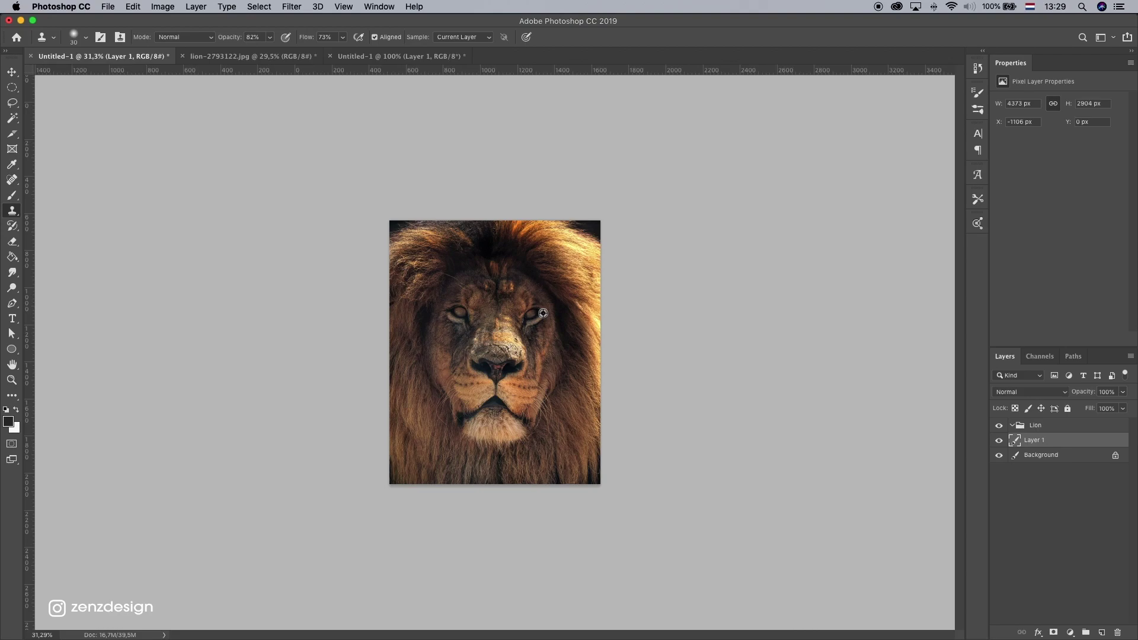
scroll(876, 397, up, 1)
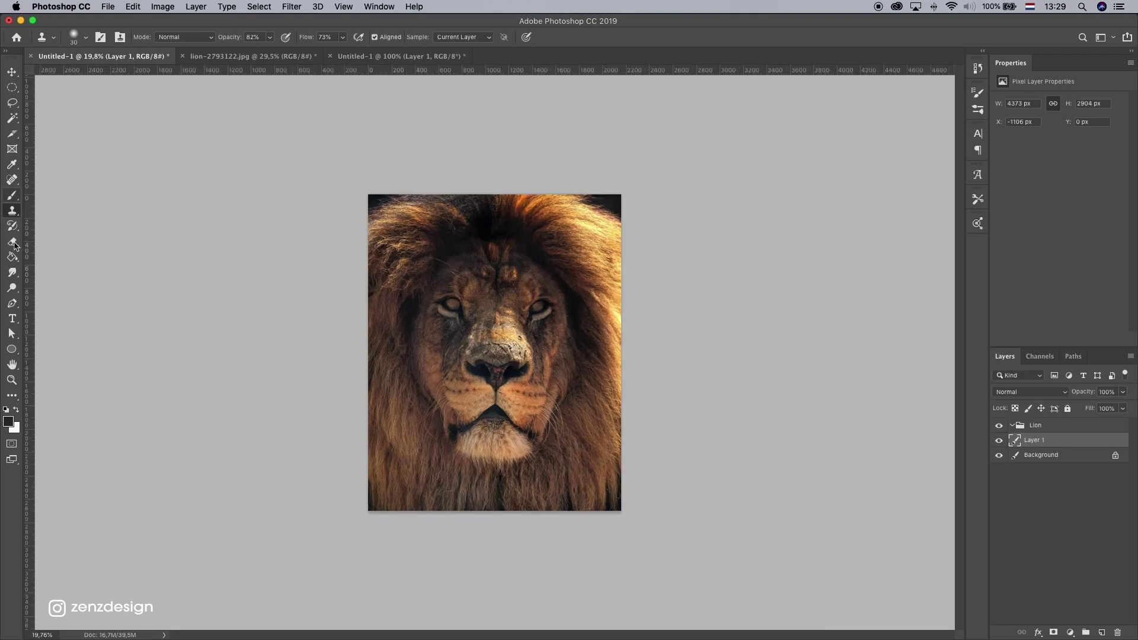
- Add a new layer above the lion photo and clip it to the lion layer
click(17, 195)
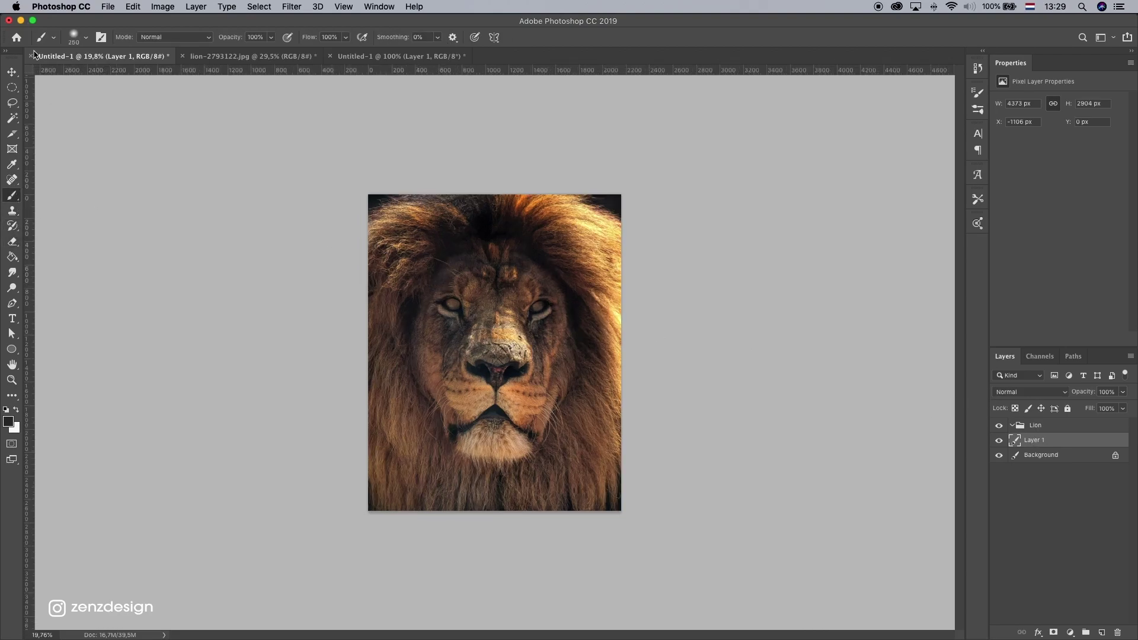
key(v)
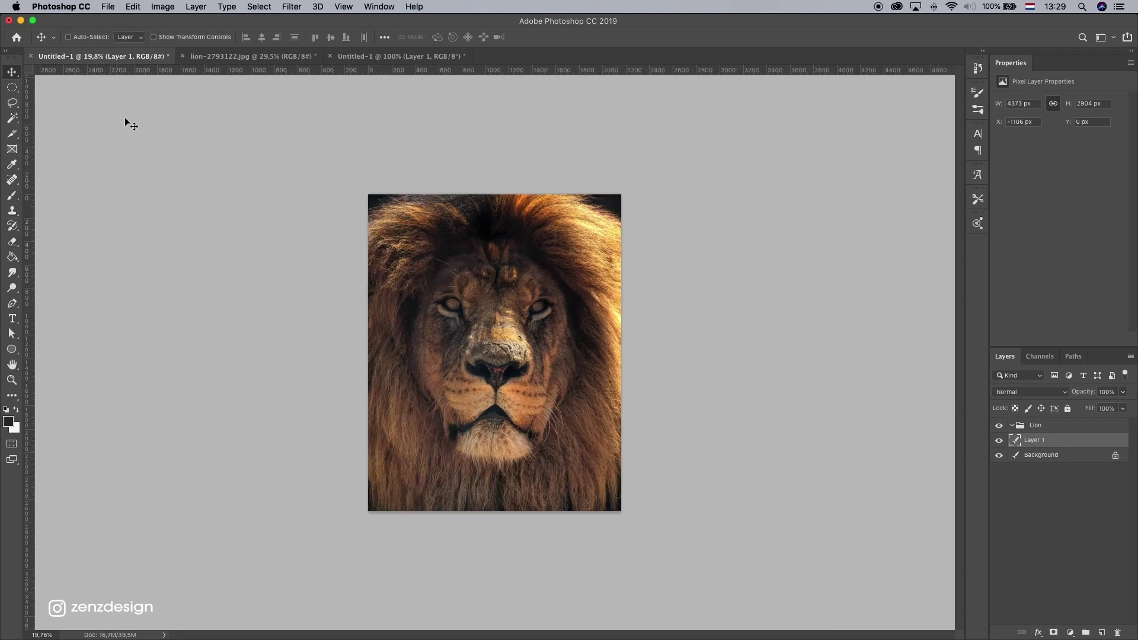
click(1101, 633)
right_click(1034, 441)
click(489, 204)
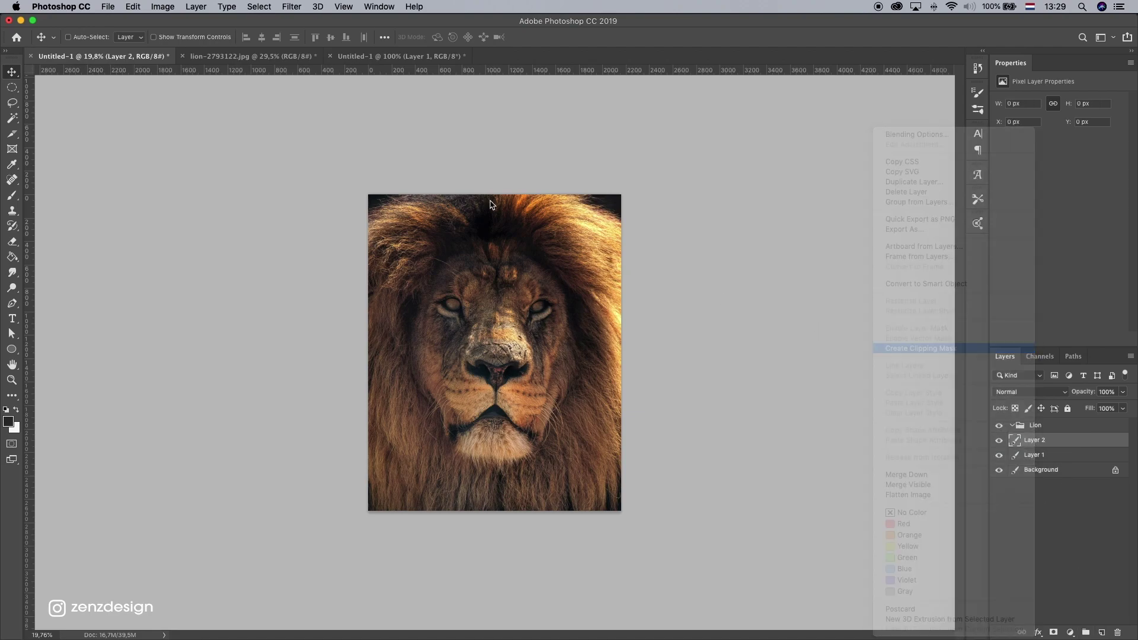
- Fill the clipped layer with 50% Gray and set its blend mode to Overlay
click(133, 7)
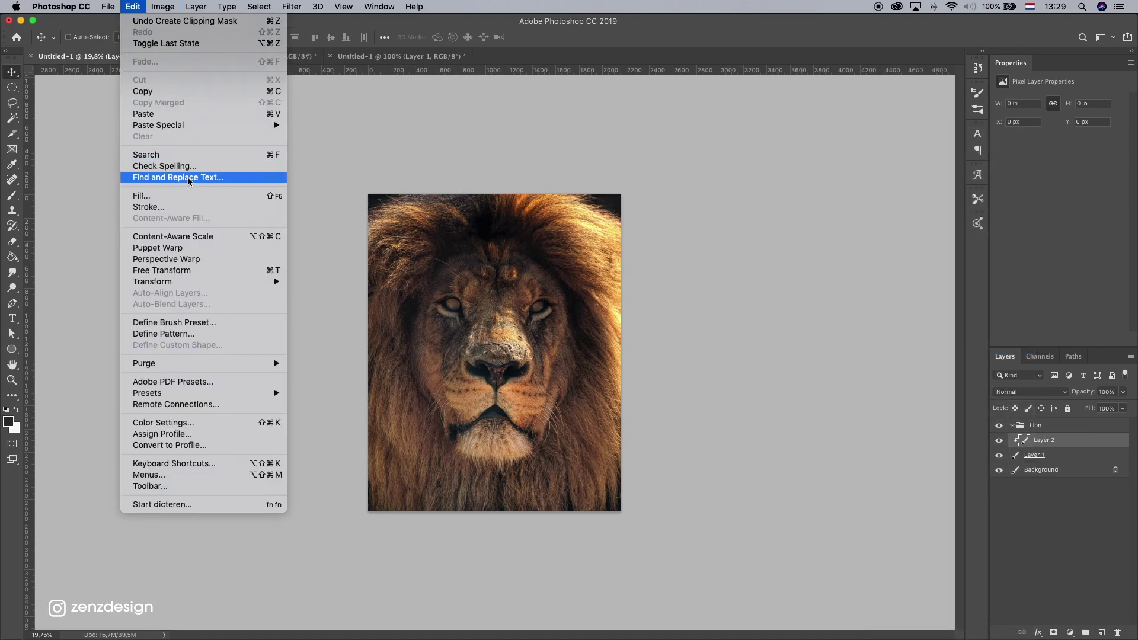
click(154, 194)
click(638, 287)
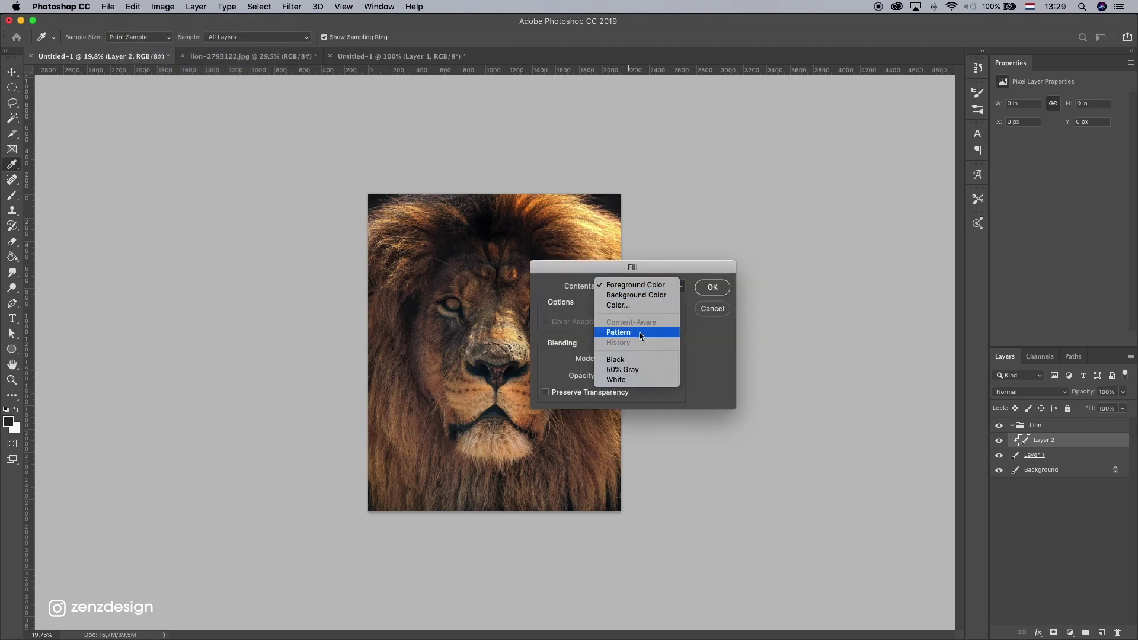
click(622, 368)
click(712, 287)
key(v)
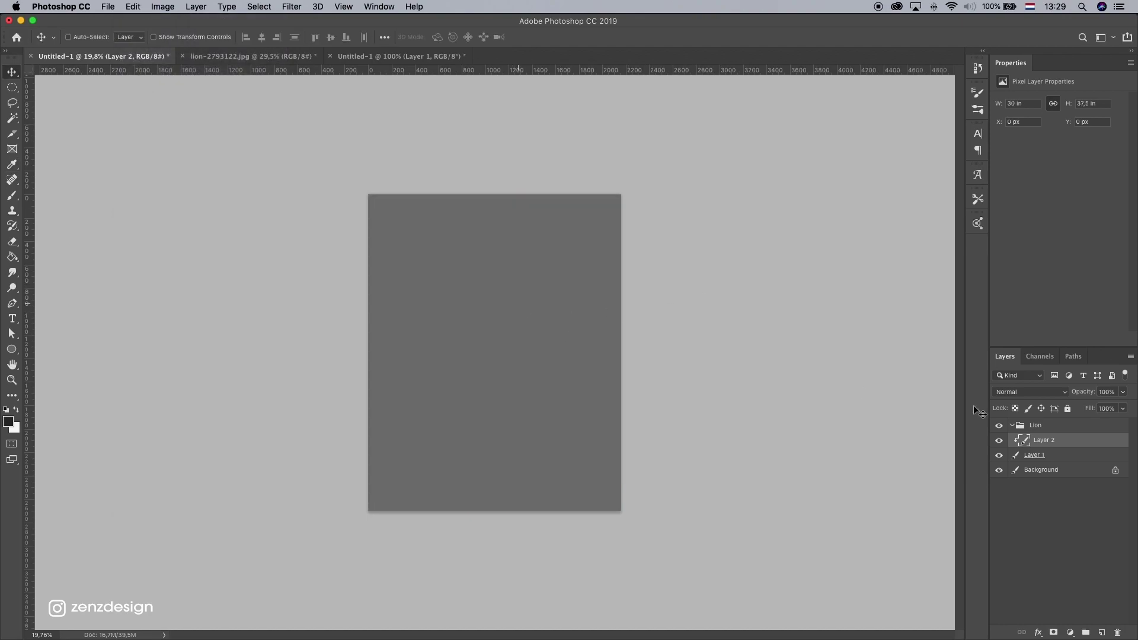
click(1026, 393)
click(1023, 524)
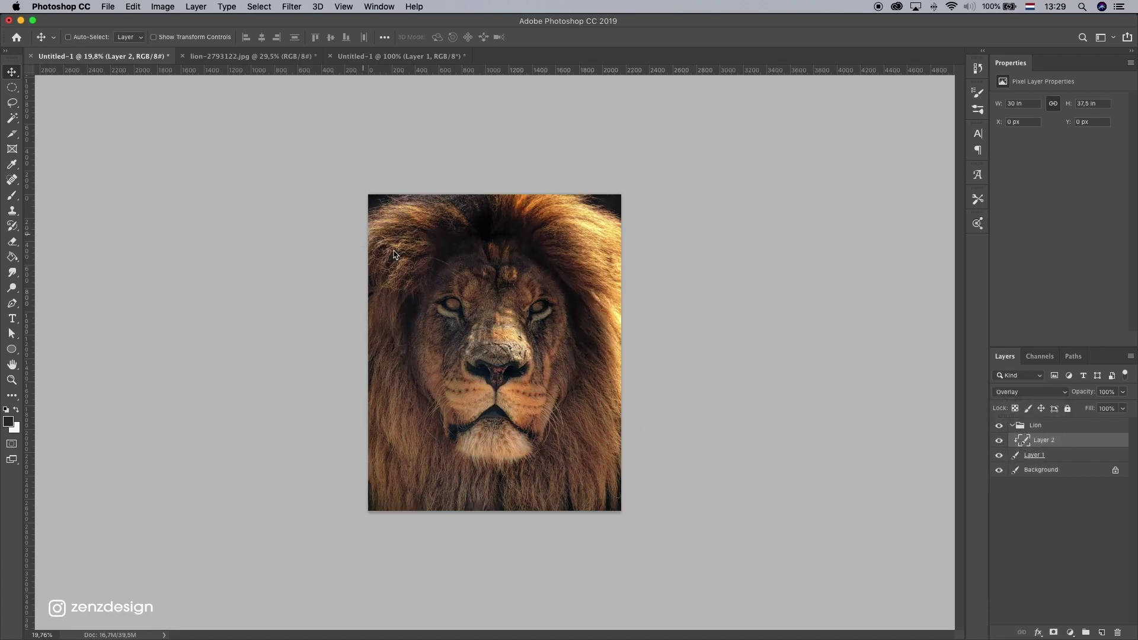
- Dodge the iris on the image's left side on the gray layer with an 80 px brush, Midtones range and 41% exposure
scroll(413, 271, up, 3)
drag(12, 287, 59, 303)
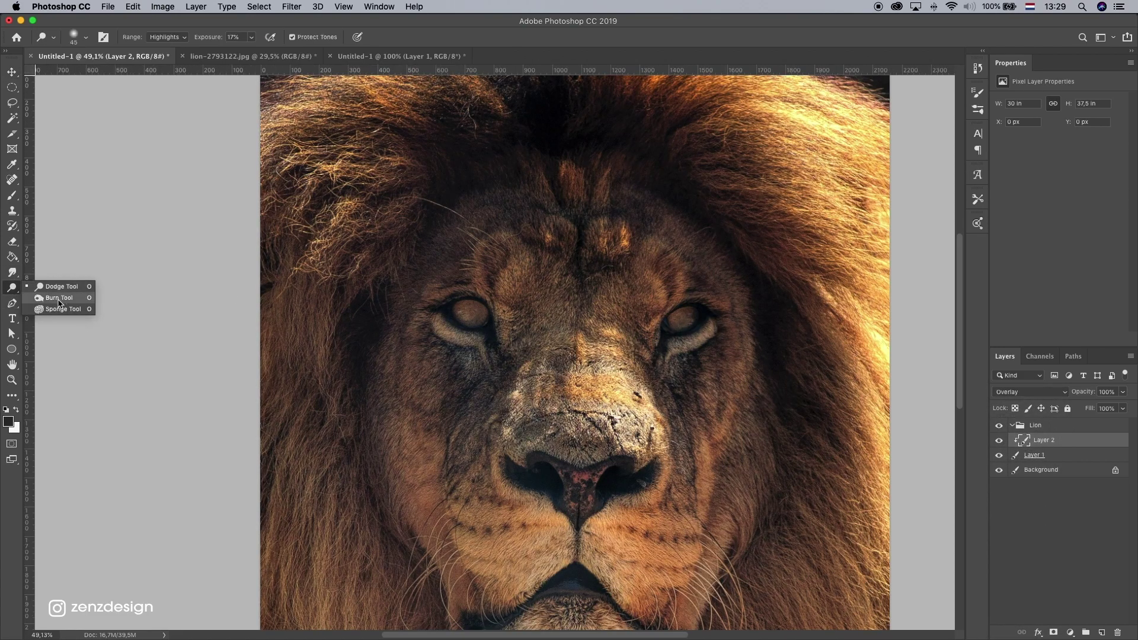
click(55, 287)
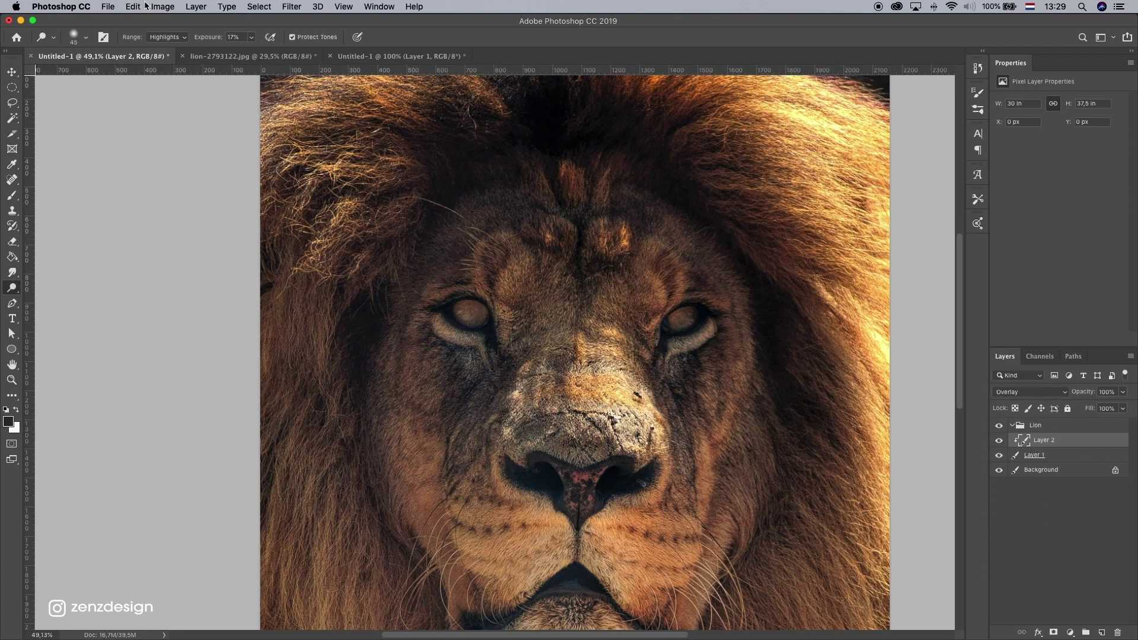
click(180, 40)
click(178, 38)
click(252, 38)
click(265, 54)
mouse_move(471, 319)
mouse_down()
mouse_move(502, 319)
mouse_move(479, 310)
mouse_up()
- Switch the Dodge tool to Highlights at 52% exposure, brighten the iris on the image's left side, and undo the last stroke
click(167, 37)
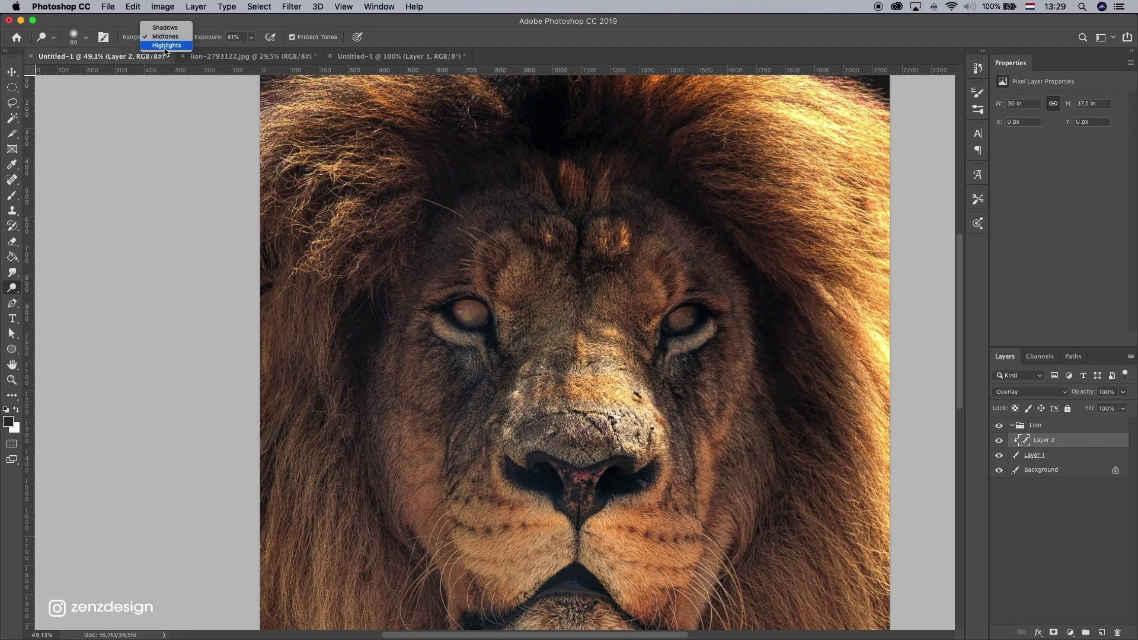
click(166, 48)
click(251, 37)
drag(255, 52, 260, 50)
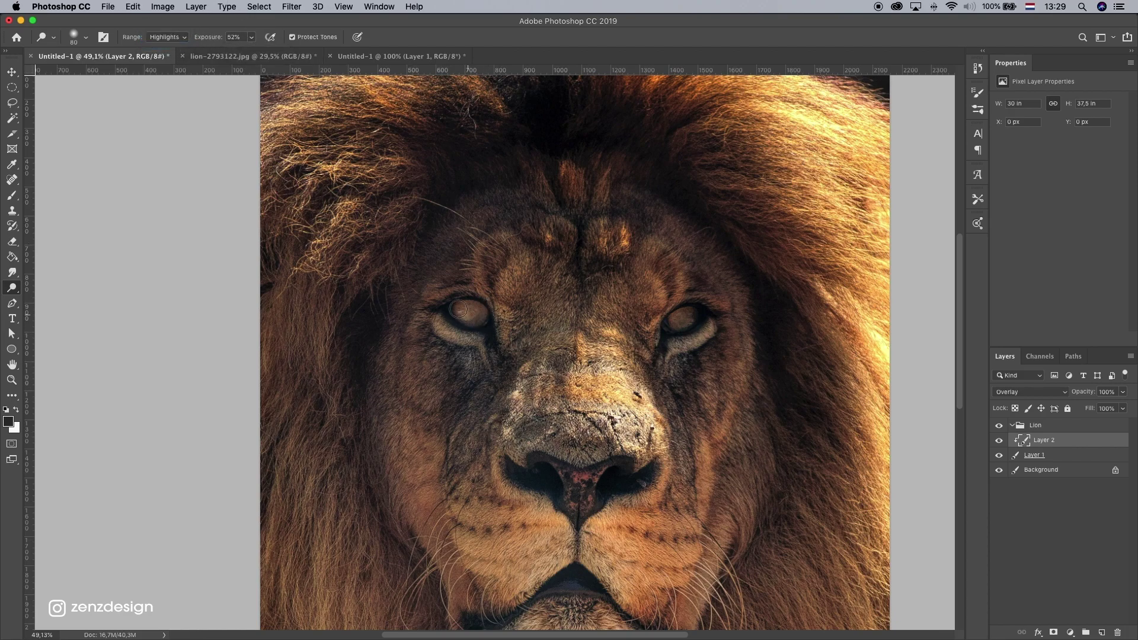
mouse_move(458, 309)
mouse_down()
mouse_move(479, 312)
mouse_move(449, 314)
mouse_up()
key(super+z)
- Lower the Dodge exposure to 34% and brighten the iris on the image's right side, checking both eyes from a distance
drag(252, 42, 243, 52)
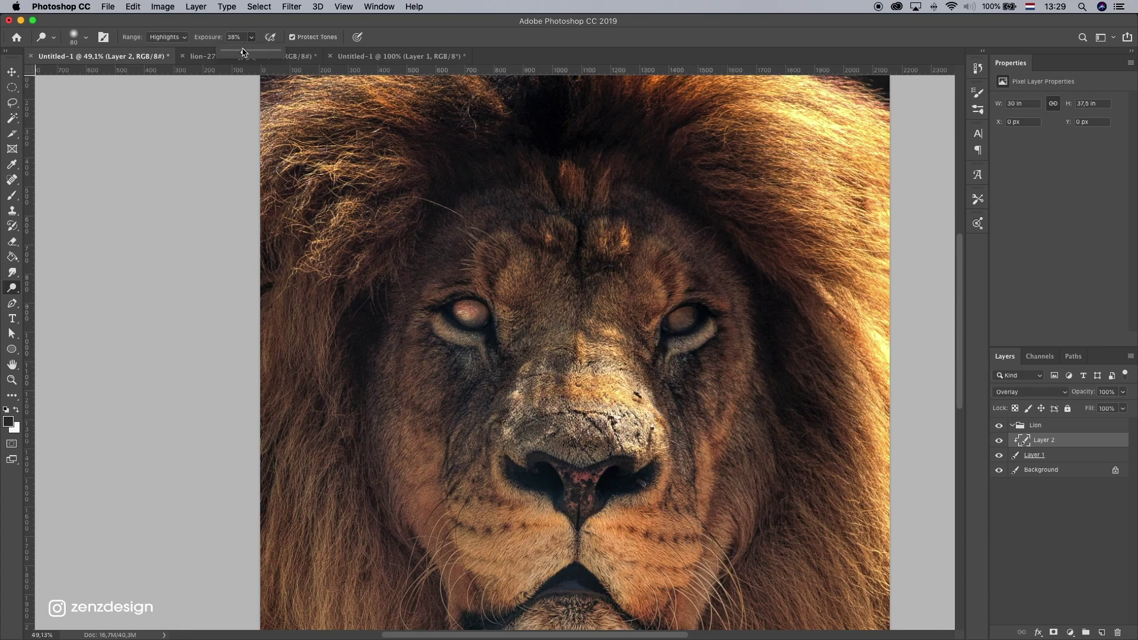
mouse_move(693, 317)
mouse_down()
mouse_move(679, 320)
mouse_move(705, 315)
mouse_up()
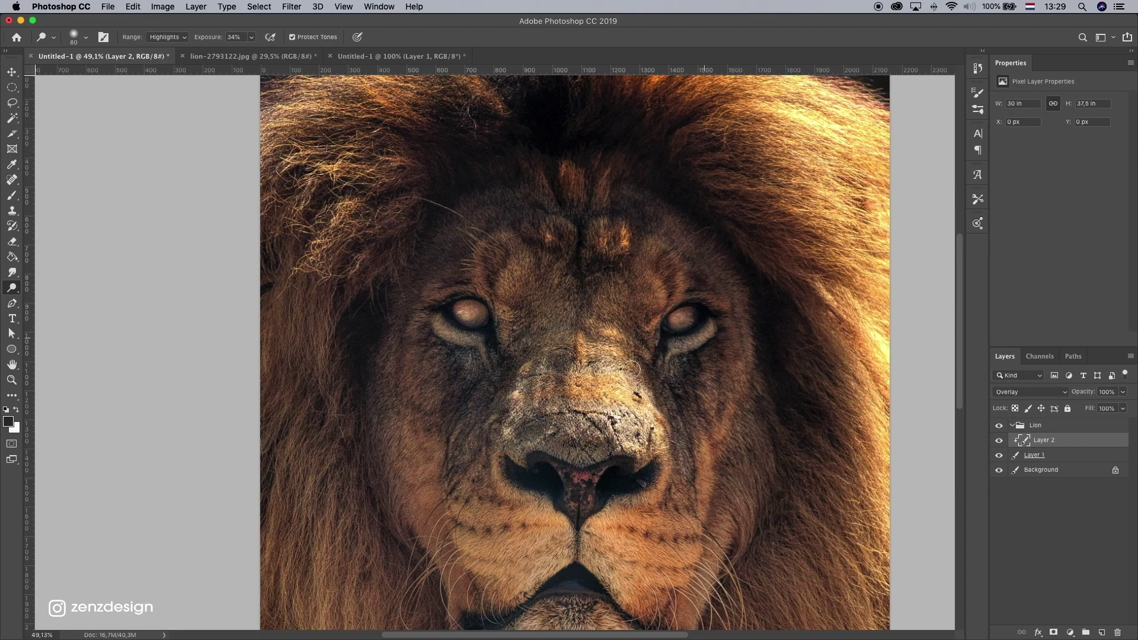
scroll(633, 369, down, 5)
scroll(550, 361, up, 5)
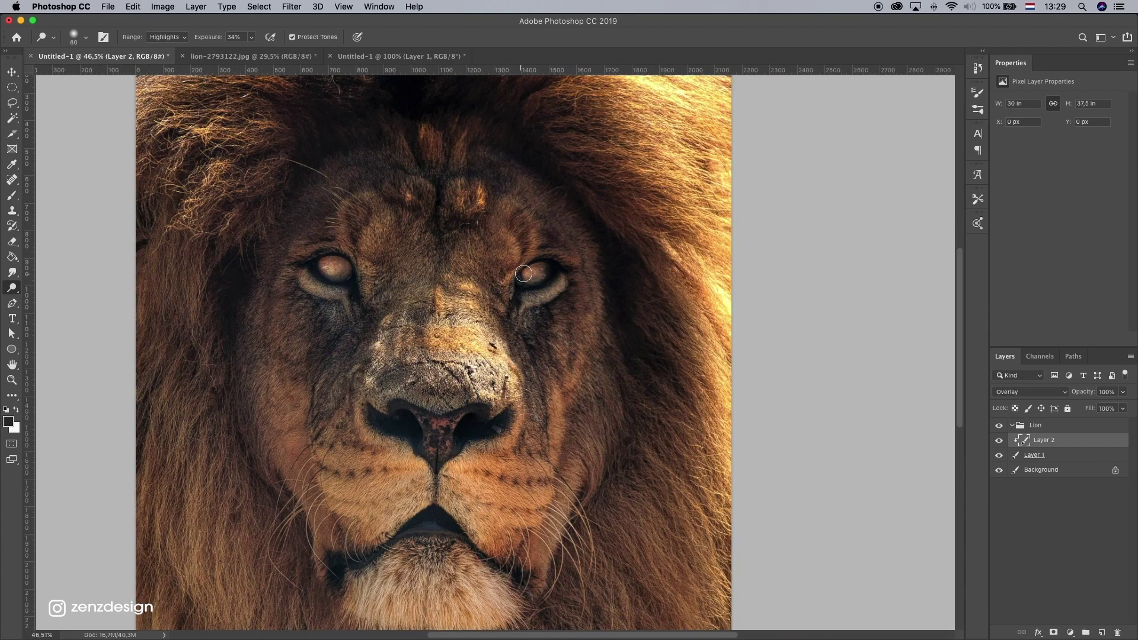
mouse_move(523, 273)
mouse_down()
mouse_move(544, 270)
mouse_move(526, 275)
mouse_up()
scroll(470, 323, down, 5)
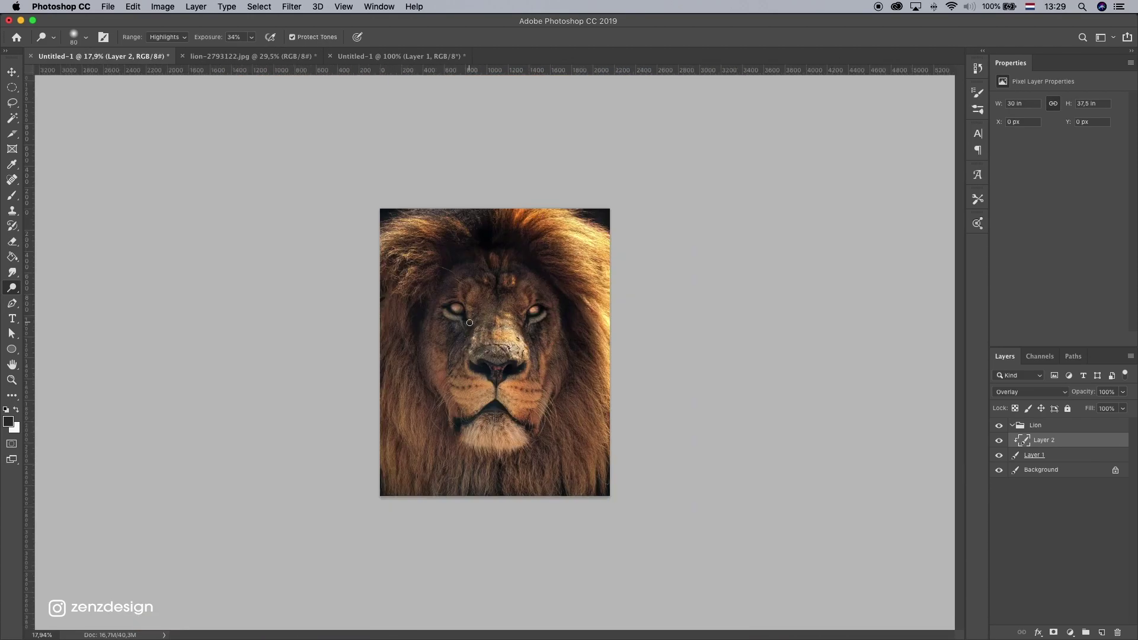
scroll(469, 323, up, 3)
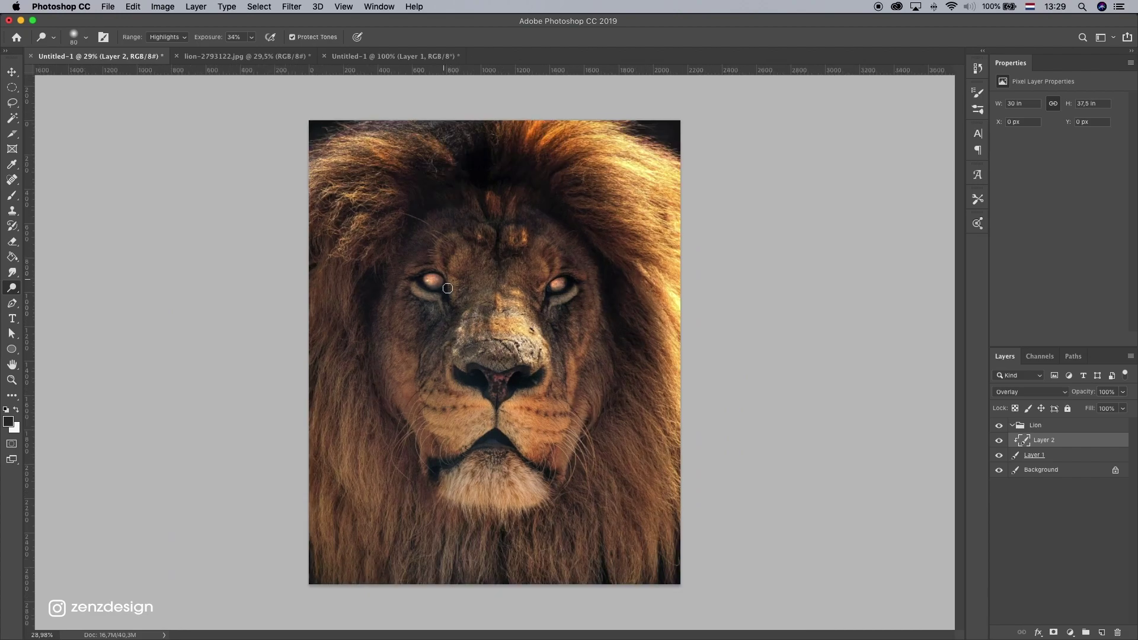
scroll(437, 326, down, 3)
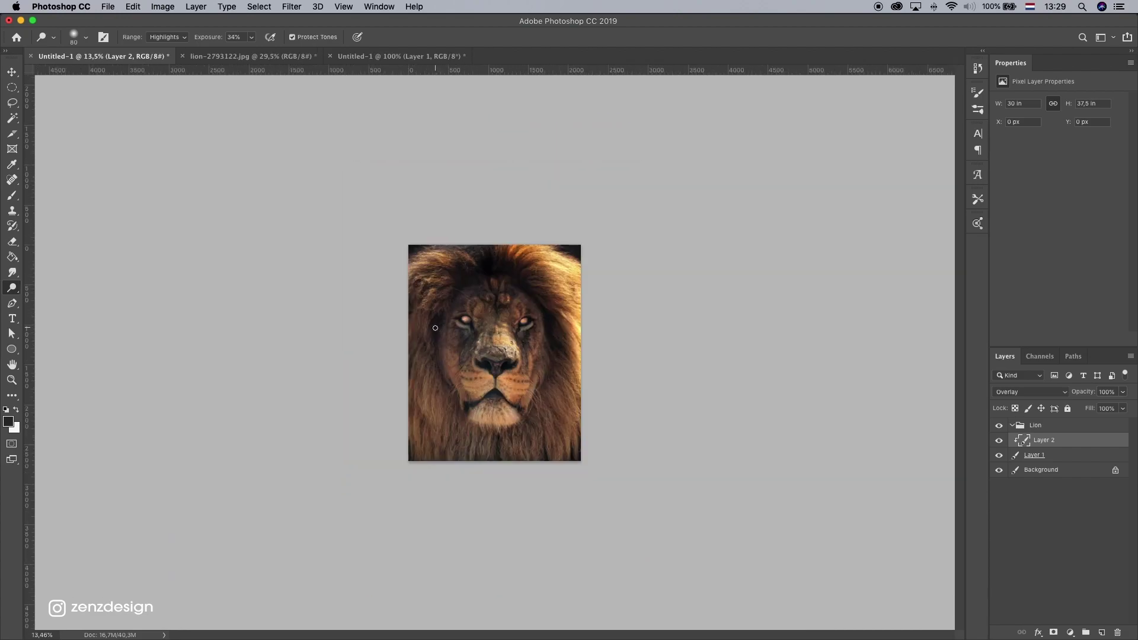
scroll(435, 327, up, 3)
scroll(619, 382, up, 1)
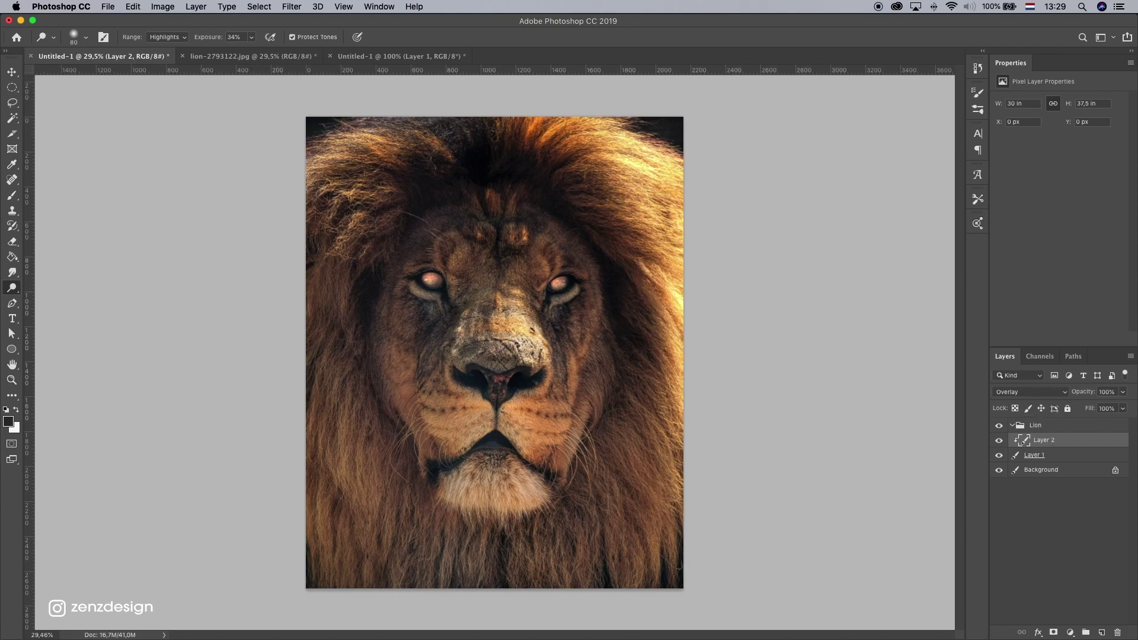
- Add a new layer above the gray dodge layer and sample the iris glow's orange #ffb180 as the foreground color
click(1102, 633)
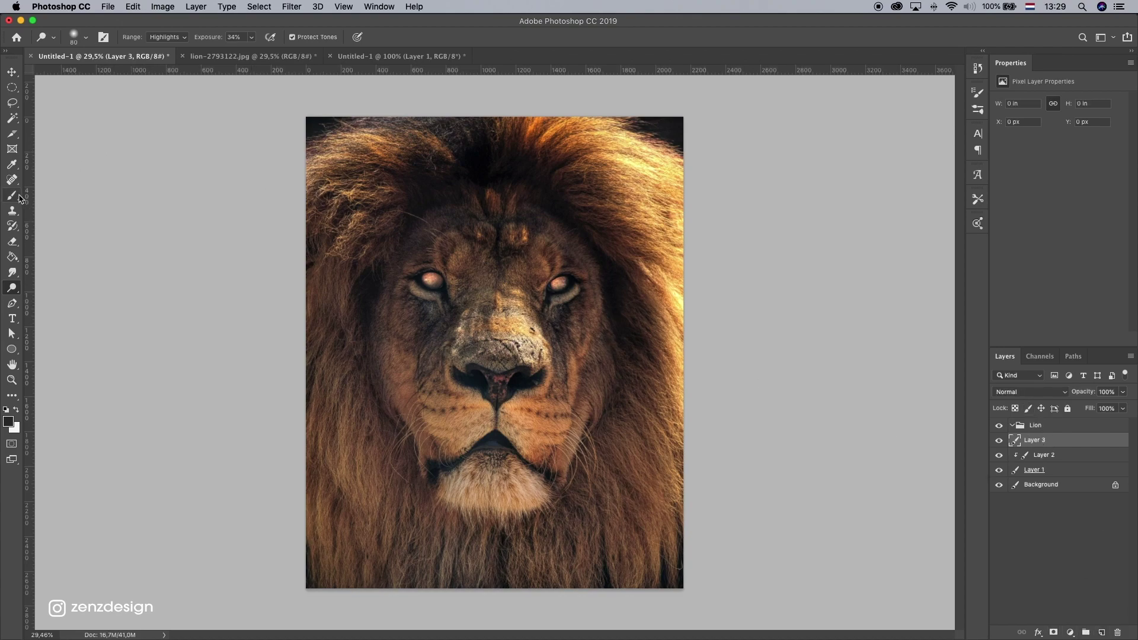
key(i)
click(9, 421)
drag(485, 284, 432, 277)
drag(795, 199, 765, 151)
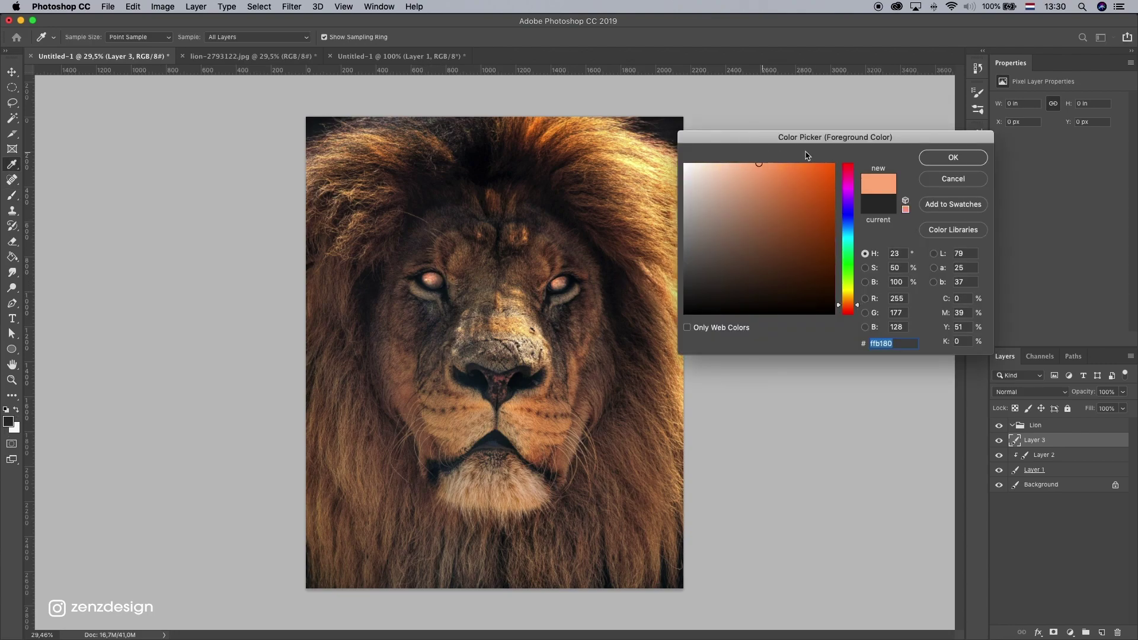
click(927, 156)
- Paint one soft brush spot about 646 px wide below the eye on the image's left side and set its layer to Overlay
key(b)
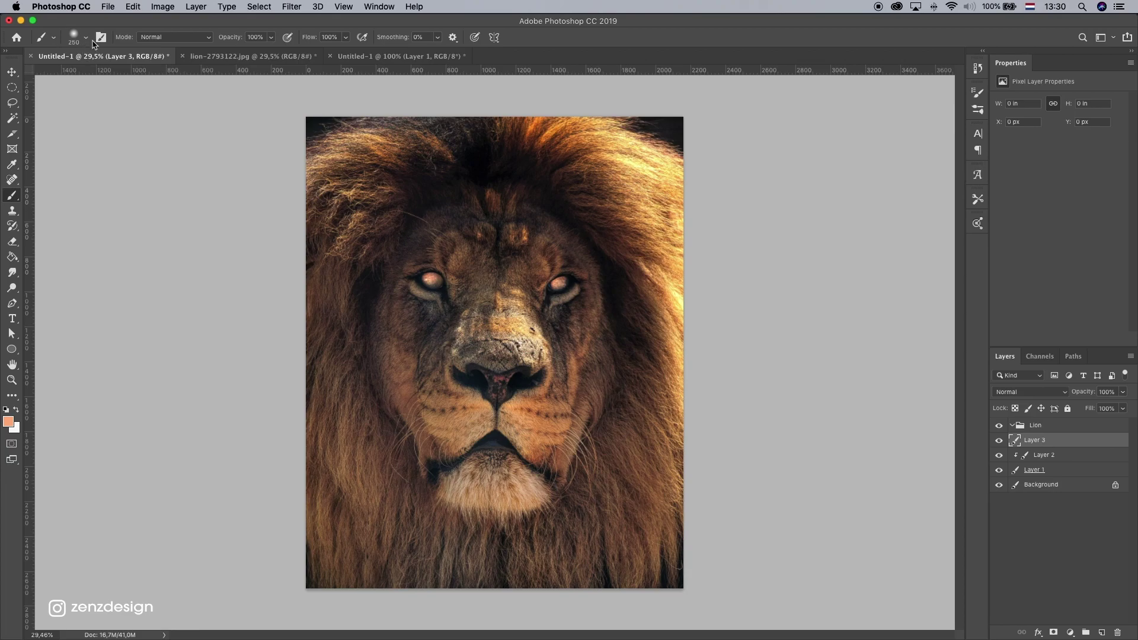
click(86, 38)
click(281, 24)
click(427, 309)
click(12, 72)
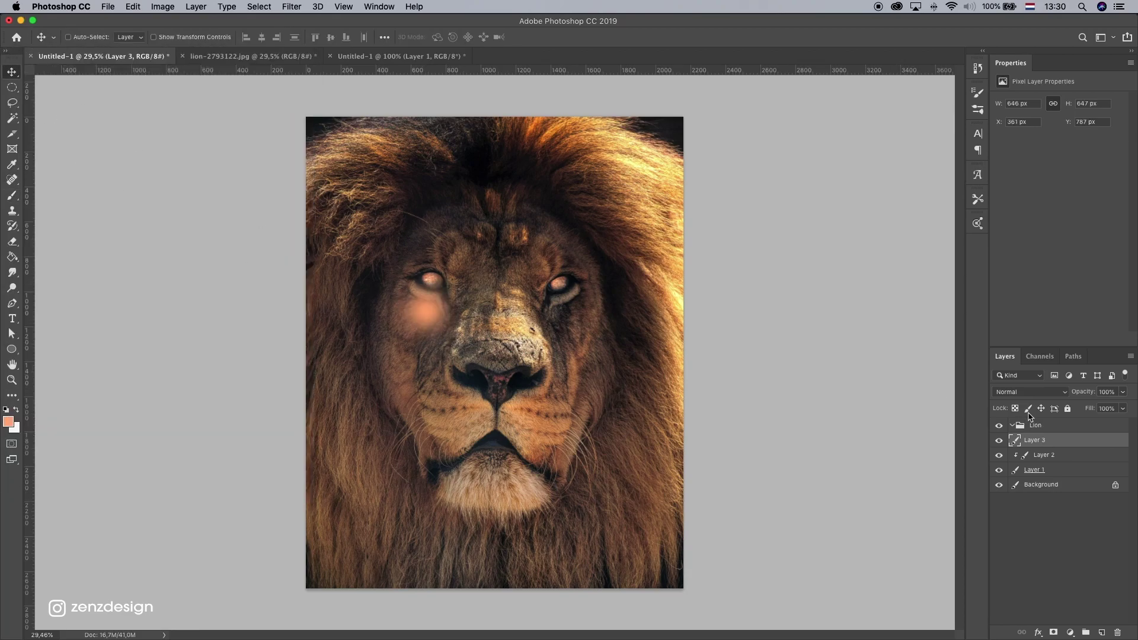
click(1031, 392)
click(1015, 520)
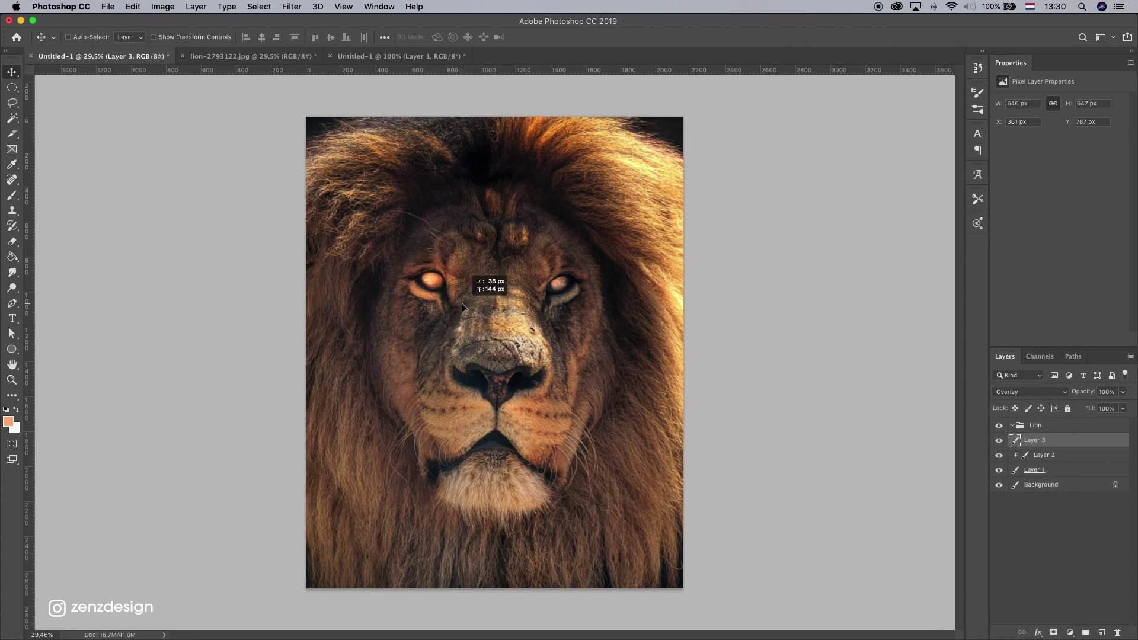
- Place the orange glow over the eye on the image's left side and scale it down to about 444 px wide
key(super+t)
drag(488, 229, 473, 243)
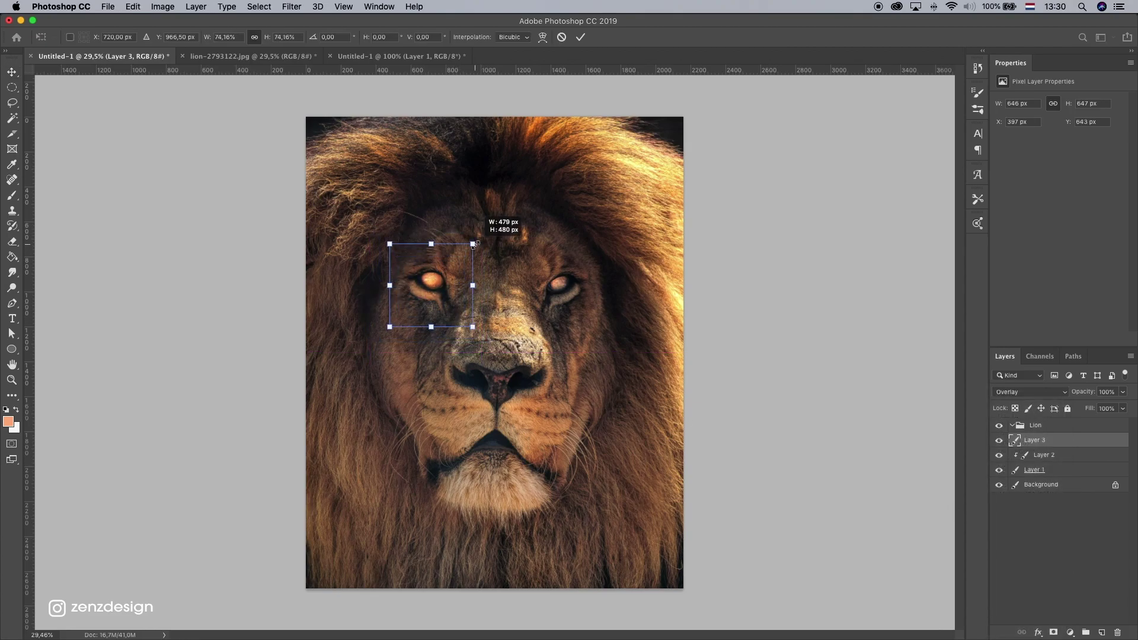
key(Return)
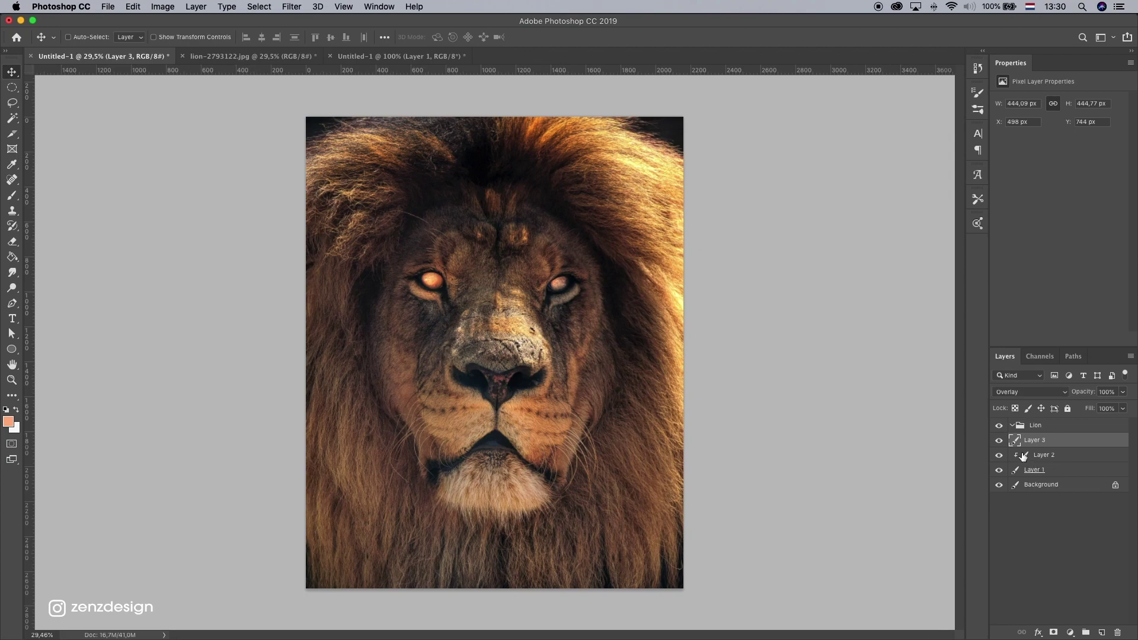
- Copy the orange glow onto the eye on the image's right side and duplicate that copy to strengthen it
alt+drag(489, 257, 619, 257)
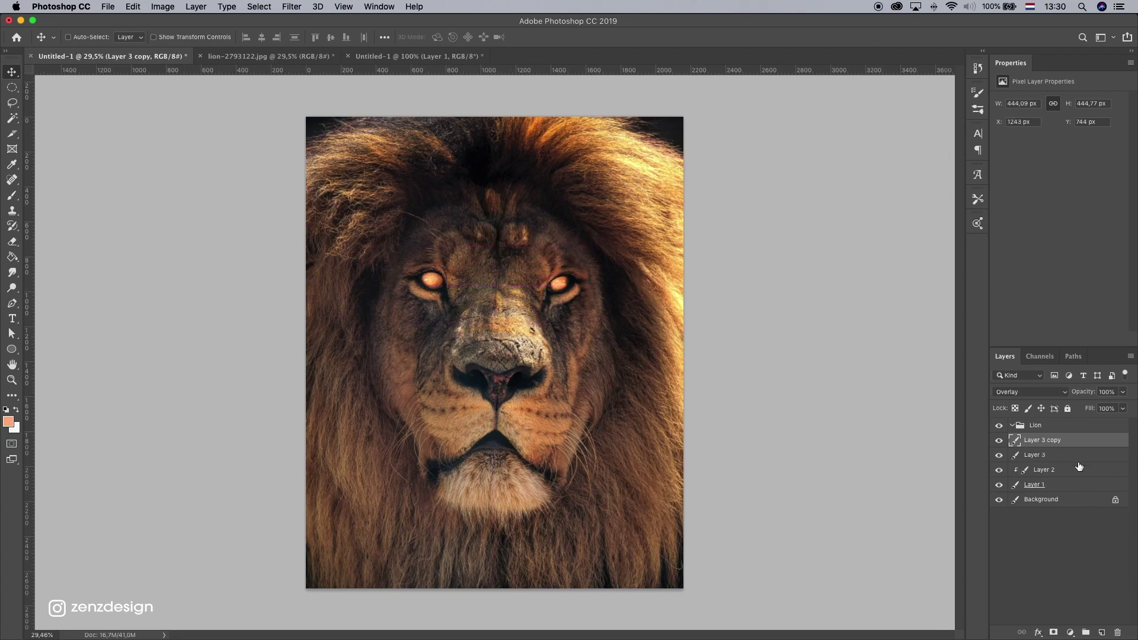
drag(1070, 441, 1101, 632)
scroll(496, 347, down, 5)
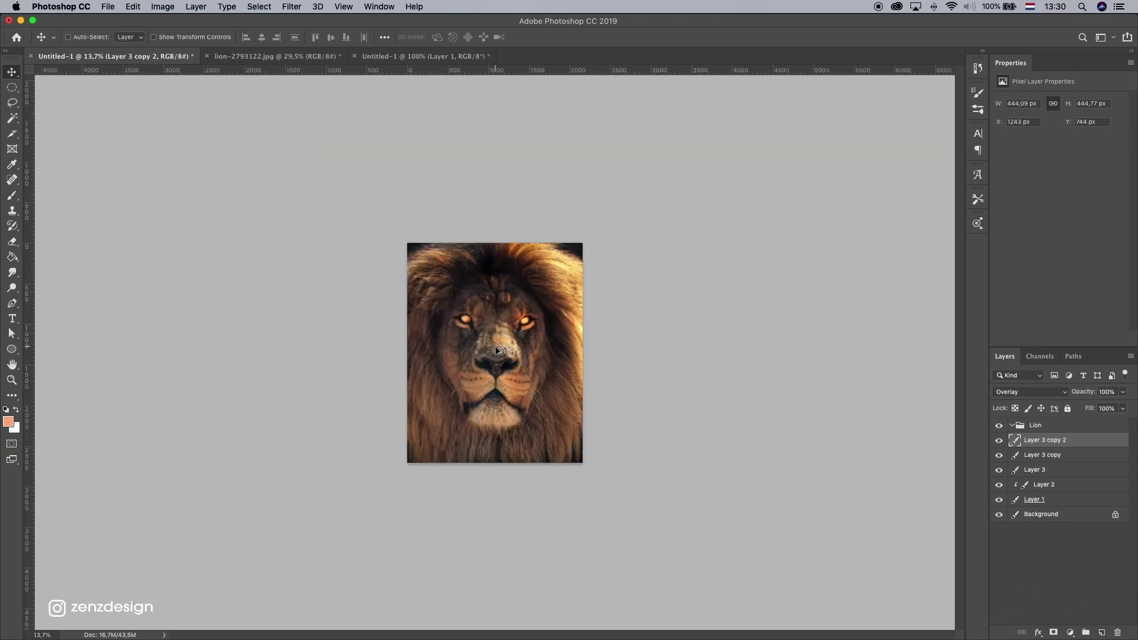
scroll(496, 346, up, 3)
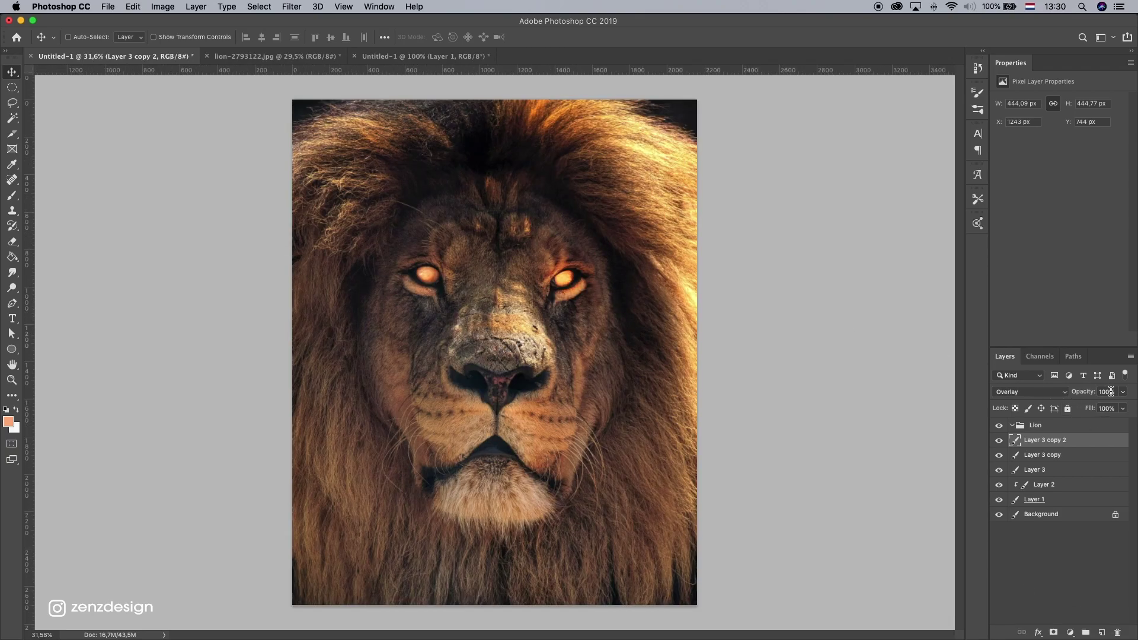
- Lower the opacity of the topmost glow copy to 40%
click(1122, 393)
drag(1112, 413, 1099, 412)
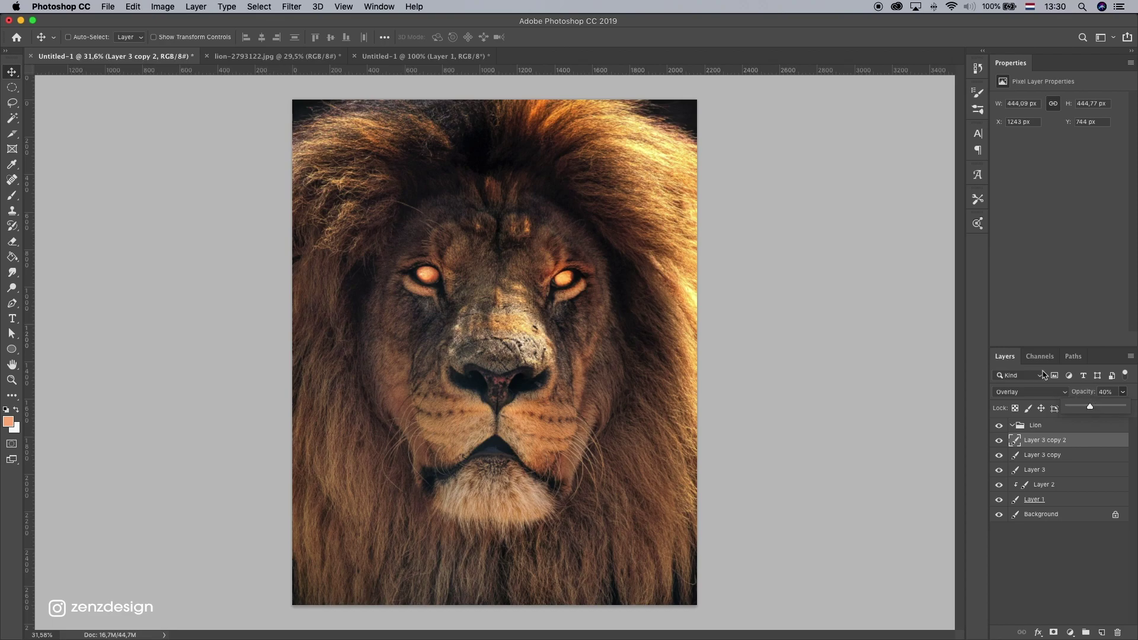
click(549, 274)
- Move the lion layer, gray dodge layer and glow layers into the Lion group, toggling the group's visibility to check
click(1056, 472)
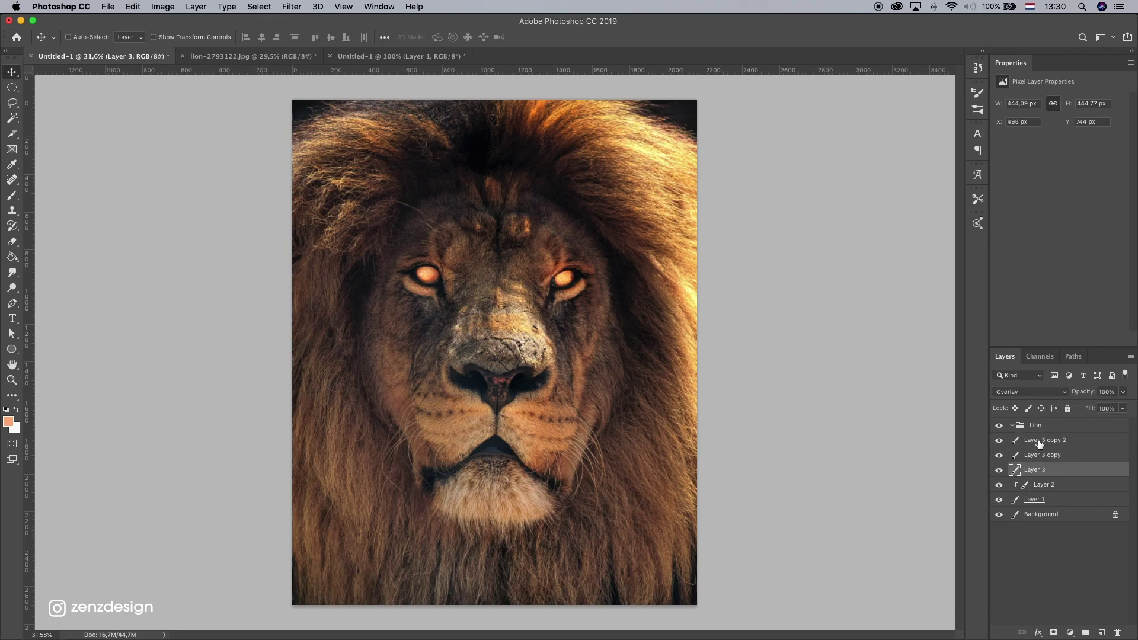
click(1035, 440)
shift+click(1043, 485)
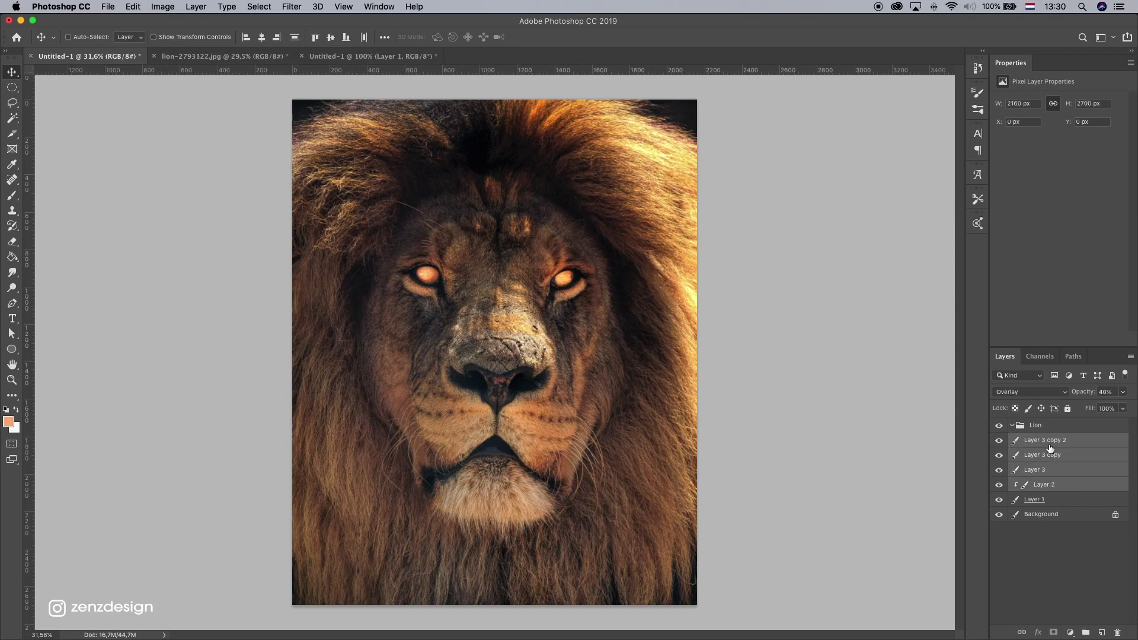
drag(1043, 484, 1024, 432)
click(1000, 427)
click(1002, 427)
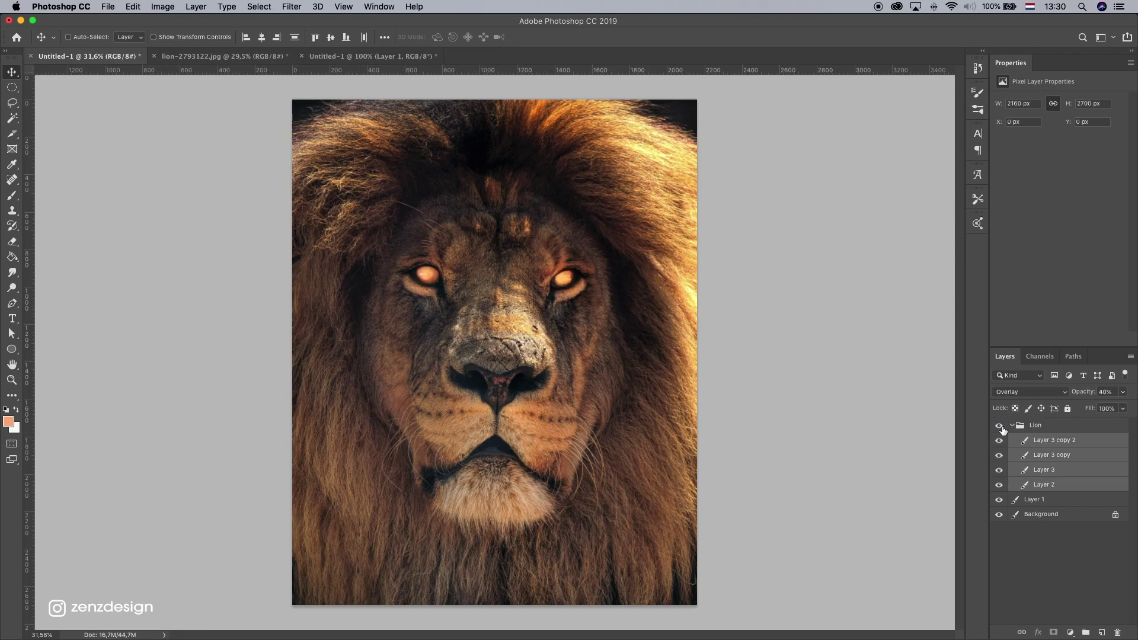
click(1043, 500)
click(1045, 443)
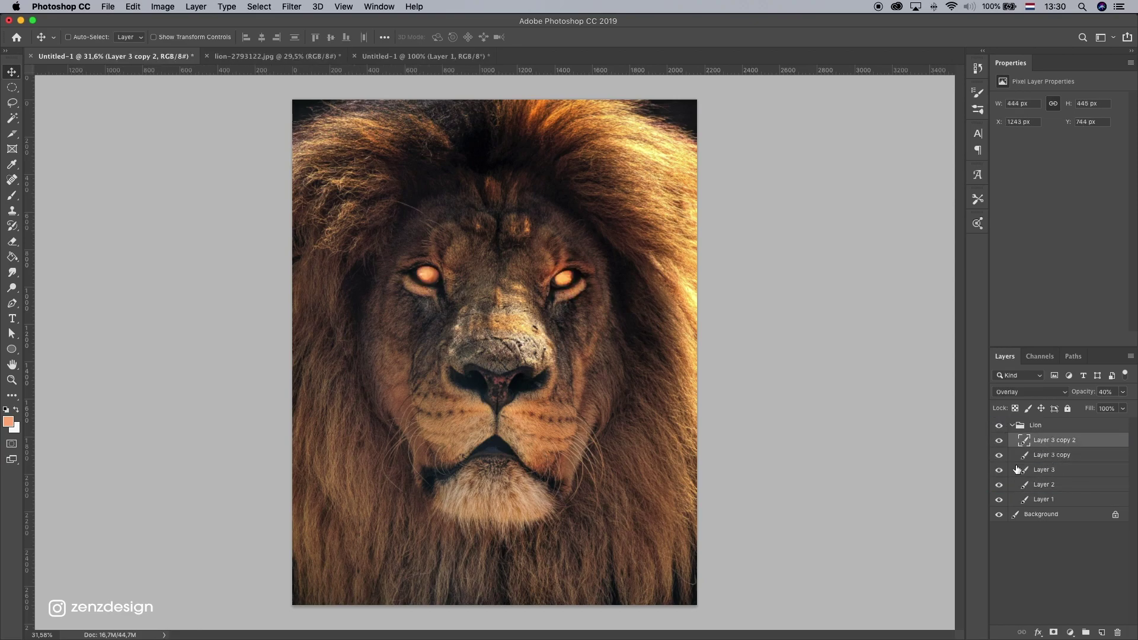
- Add a new empty layer at the top of the Lion group
click(1100, 633)
click(132, 7)
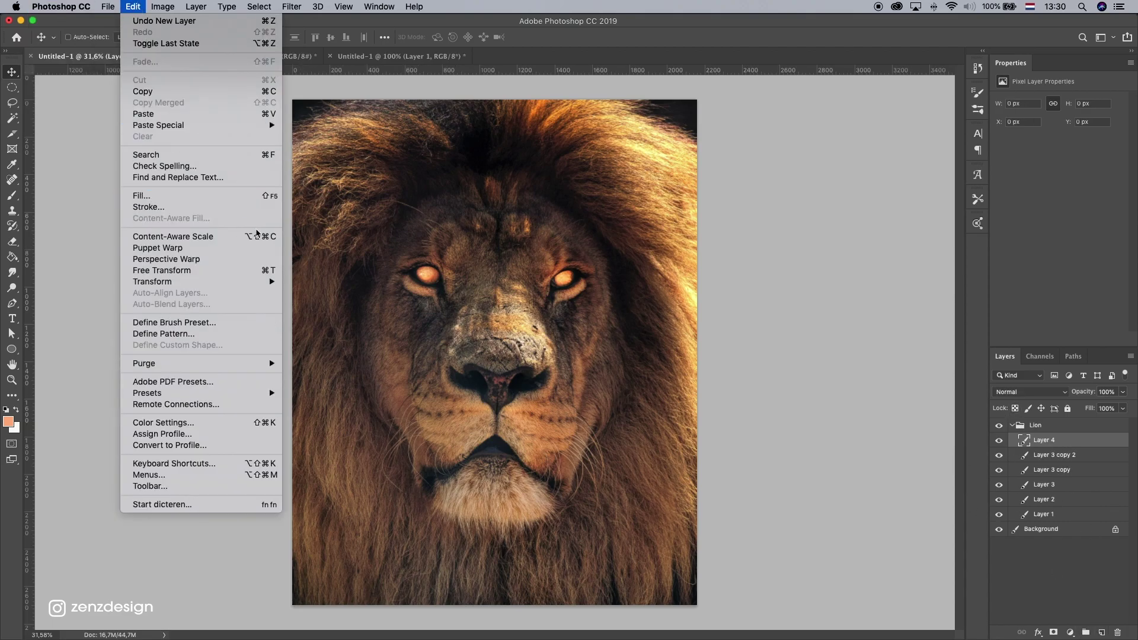
click(790, 362)
- Clip the three glow layers and the gray dodge layer to the lion layer, toggling the lion's visibility to check
click(1048, 456)
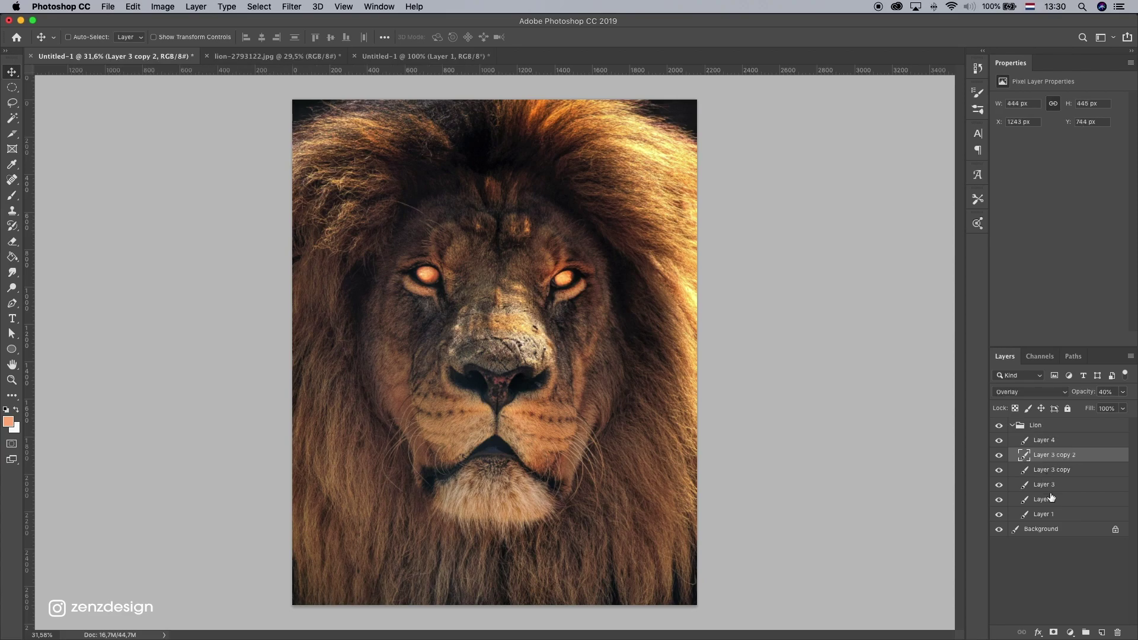
shift+click(1054, 486)
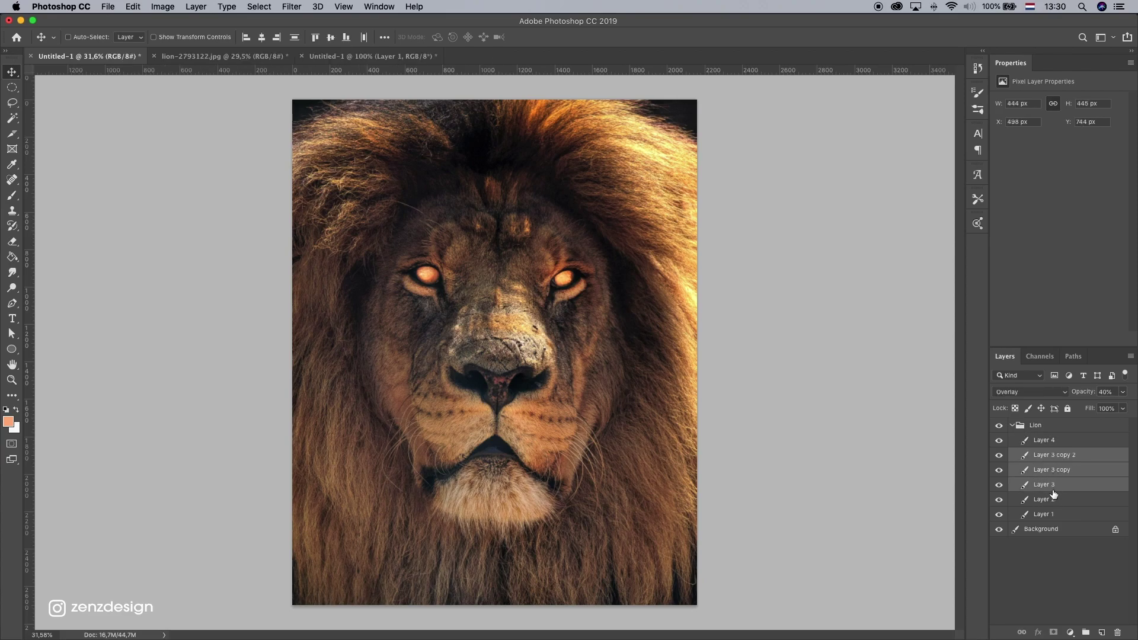
right_click(1054, 494)
click(947, 348)
right_click(1060, 502)
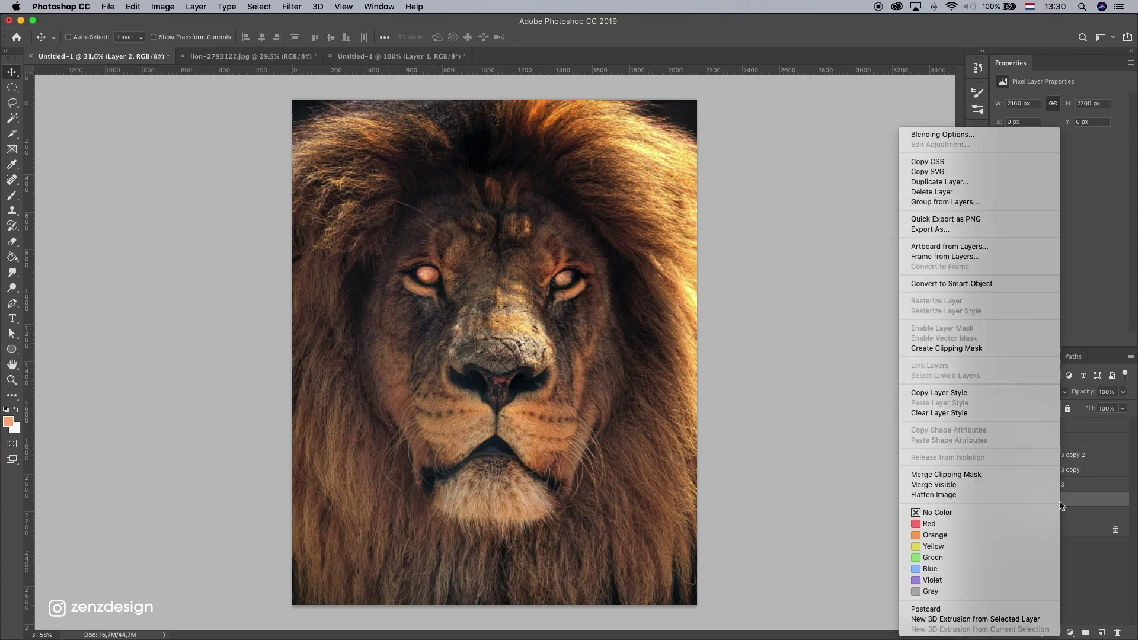
click(983, 348)
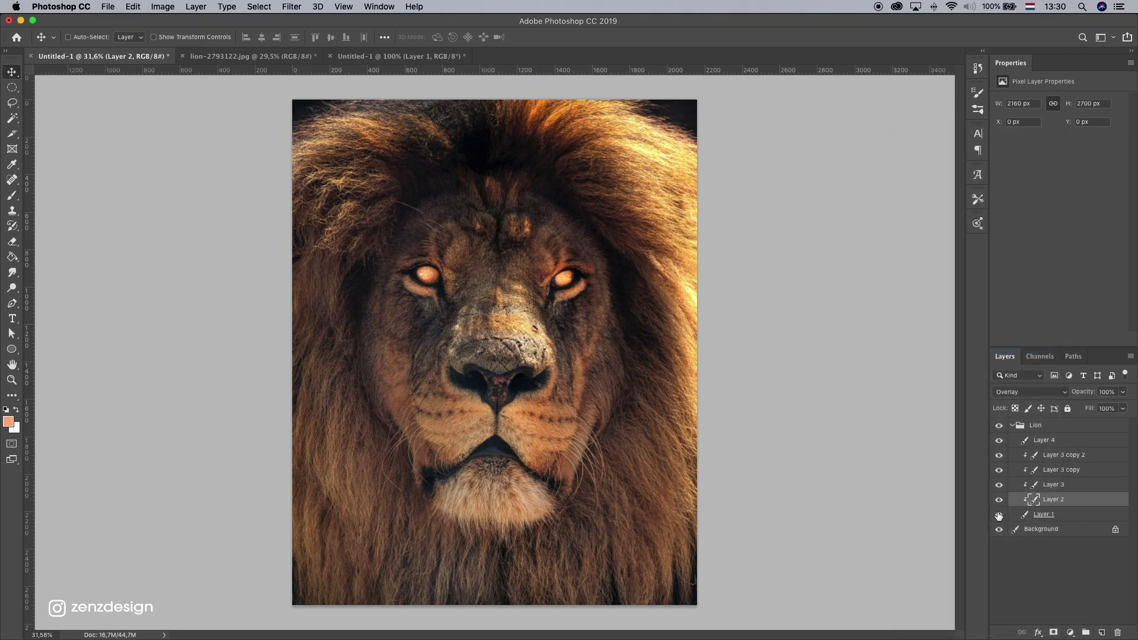
alt+click(999, 515)
alt+click(998, 515)
- Turn the empty top layer into a clipped layer filled with 50% Gray and blended in Overlay mode
right_click(1053, 444)
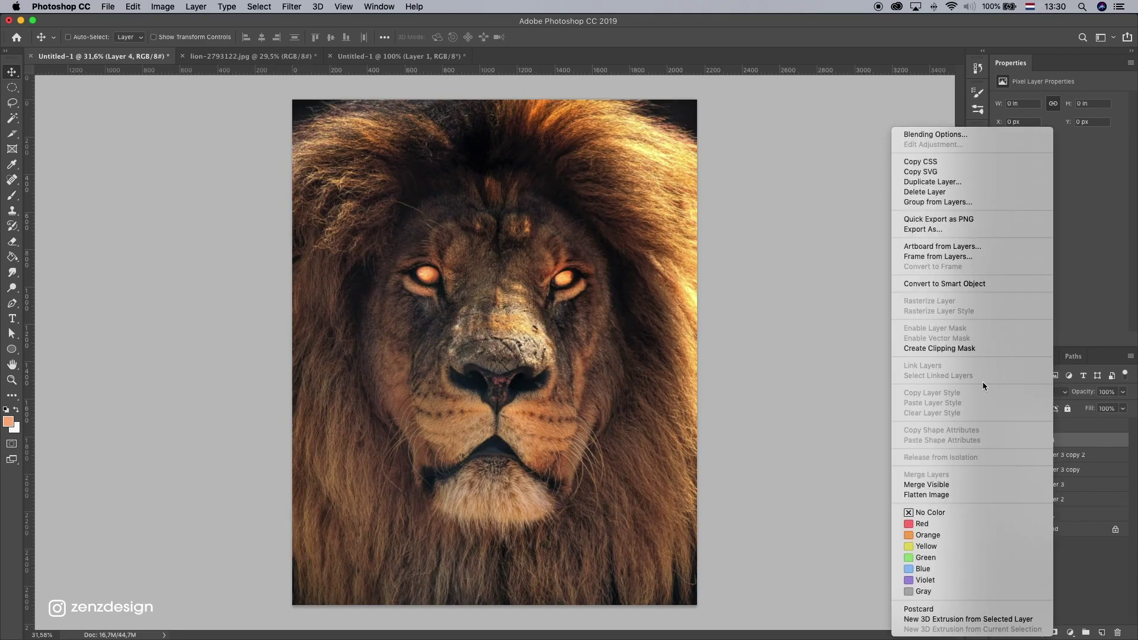
click(982, 349)
click(191, 6)
mouse_move(133, 5)
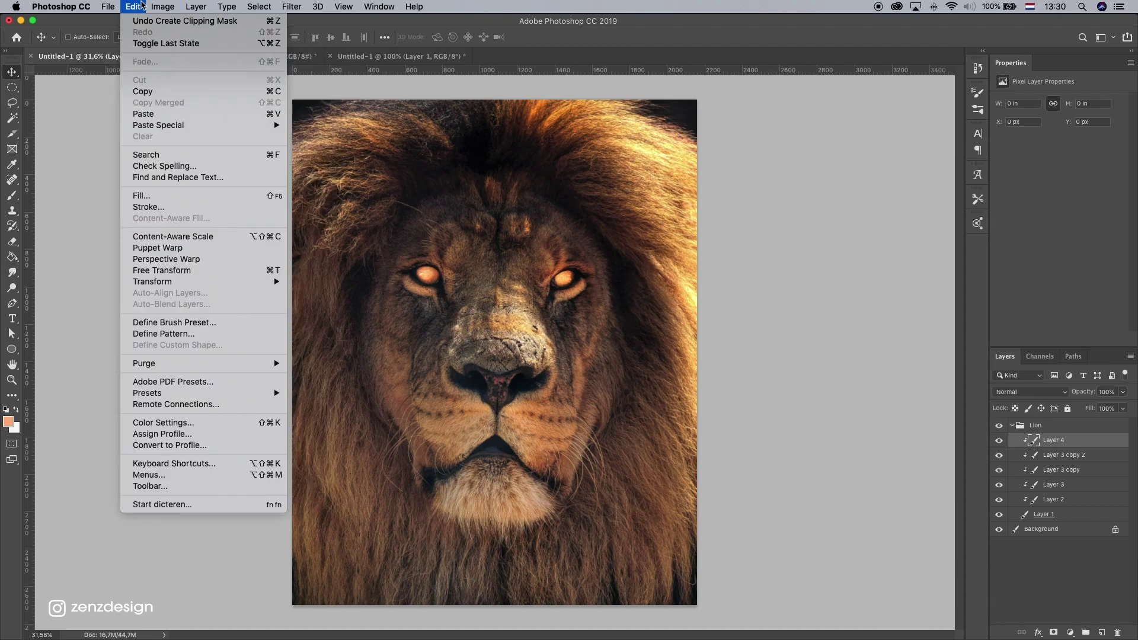
click(211, 194)
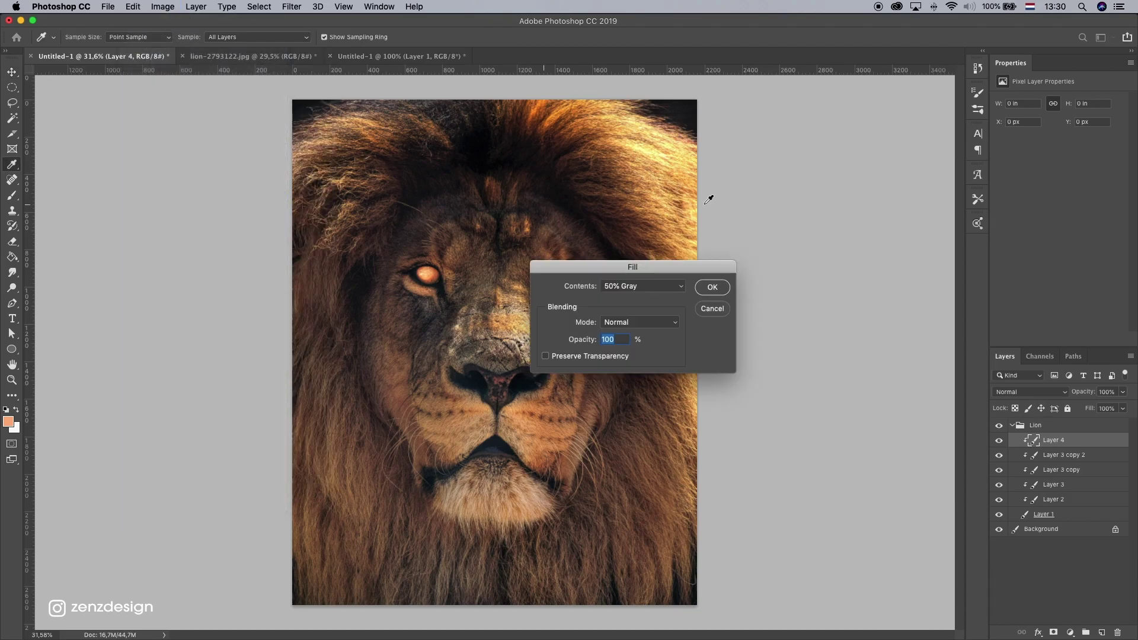
click(709, 287)
key(v)
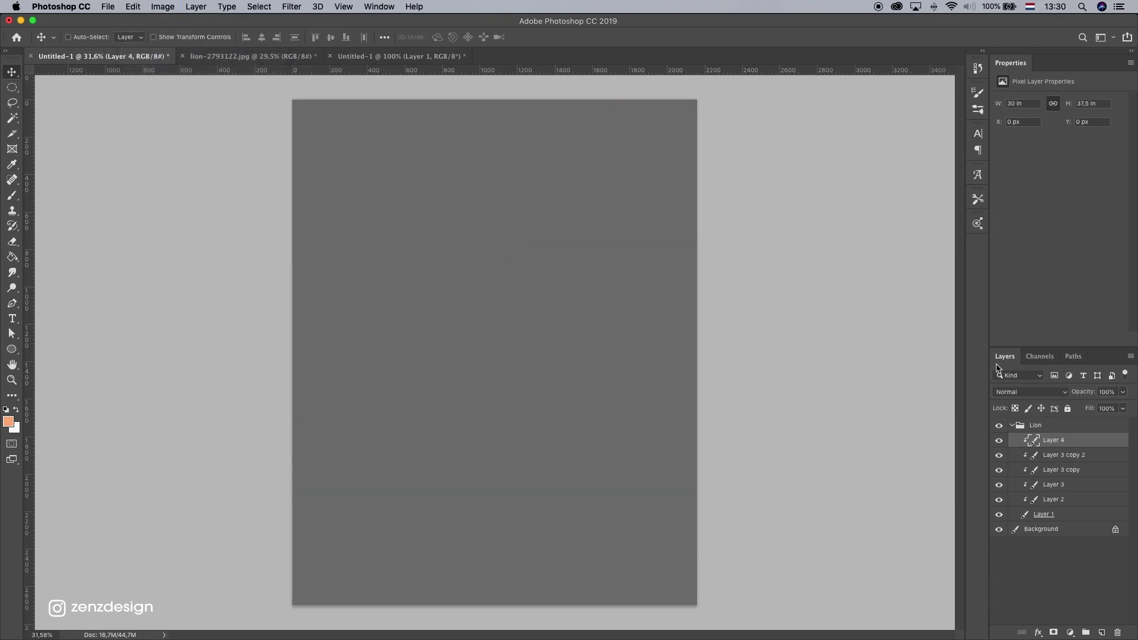
click(1028, 395)
click(1034, 514)
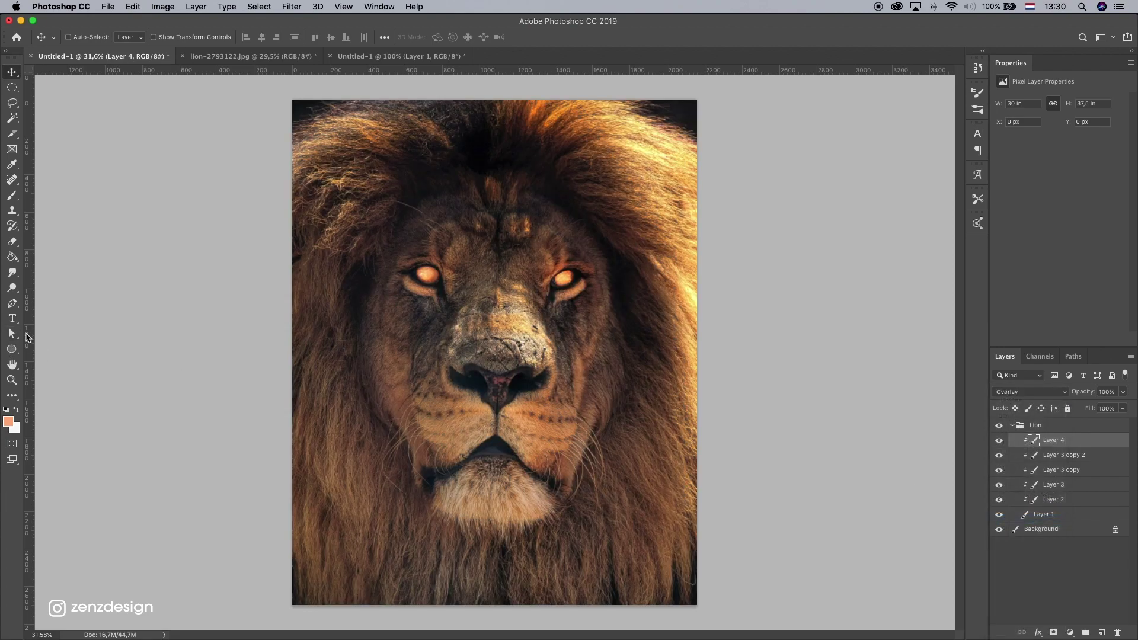
- Set up the Burn tool with the Highlights range, 45% exposure and a 250 px brush
click(12, 288)
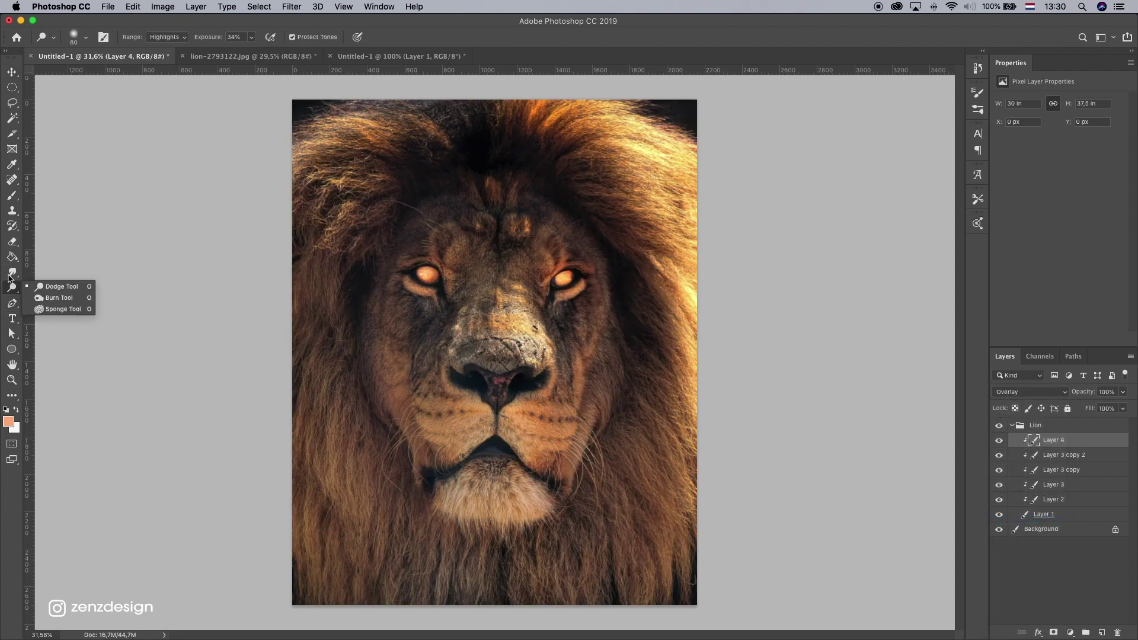
click(60, 298)
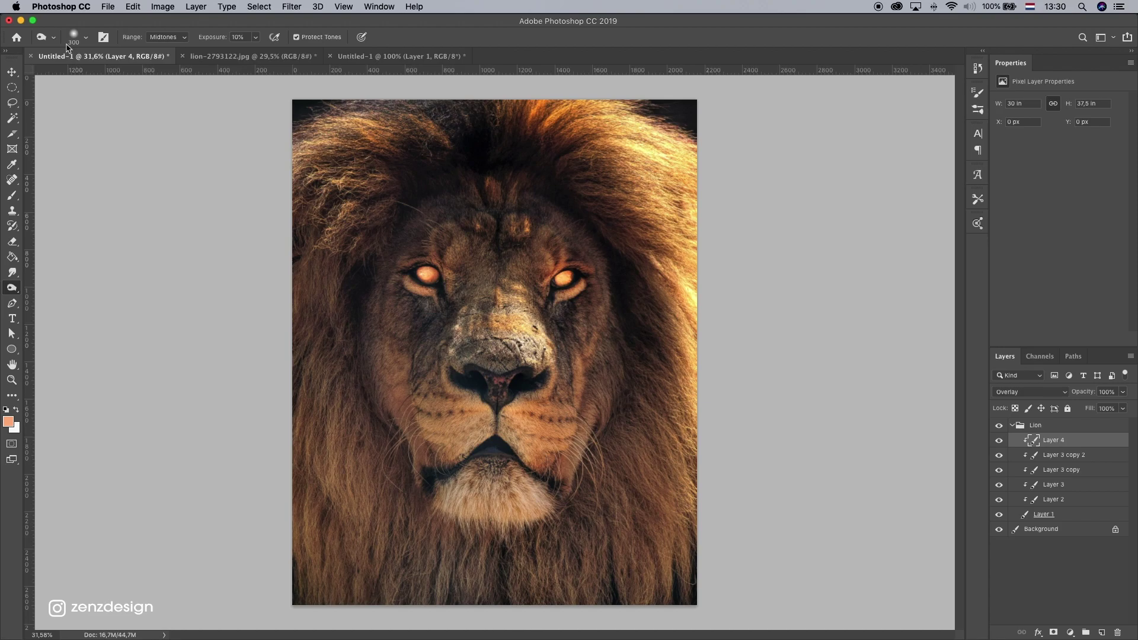
click(163, 37)
click(168, 48)
click(255, 37)
drag(253, 53, 279, 52)
key(bracketleft)
scroll(622, 299, up, 2)
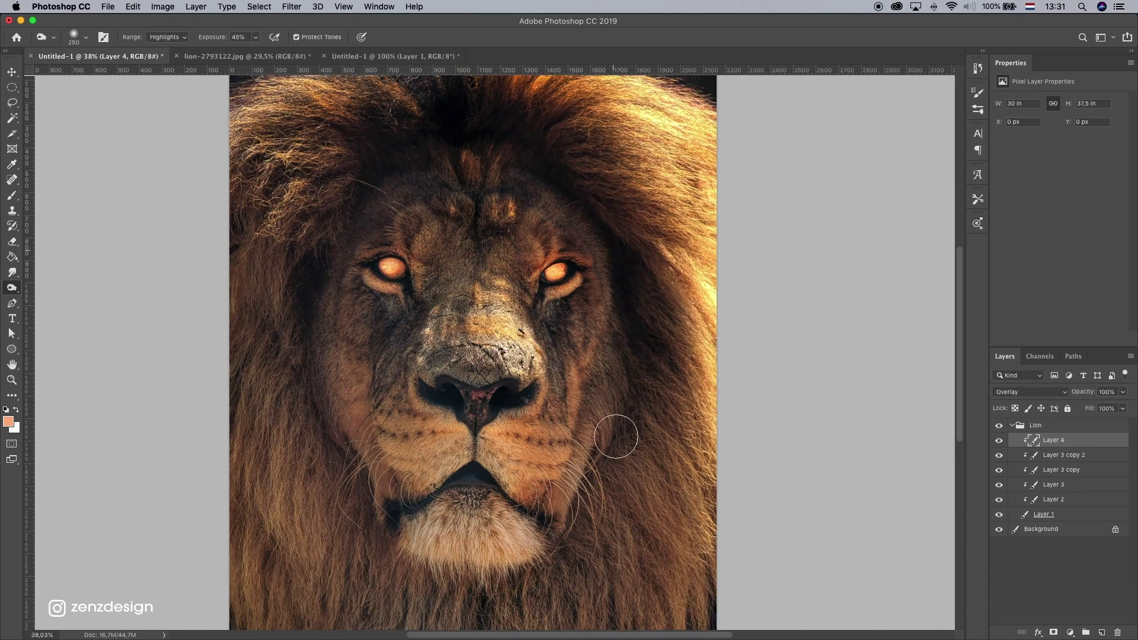
- Undo the last burn stroke and darken the lion's cheeks, mouth corners and surrounding mane on the new gray layer
key(super+z)
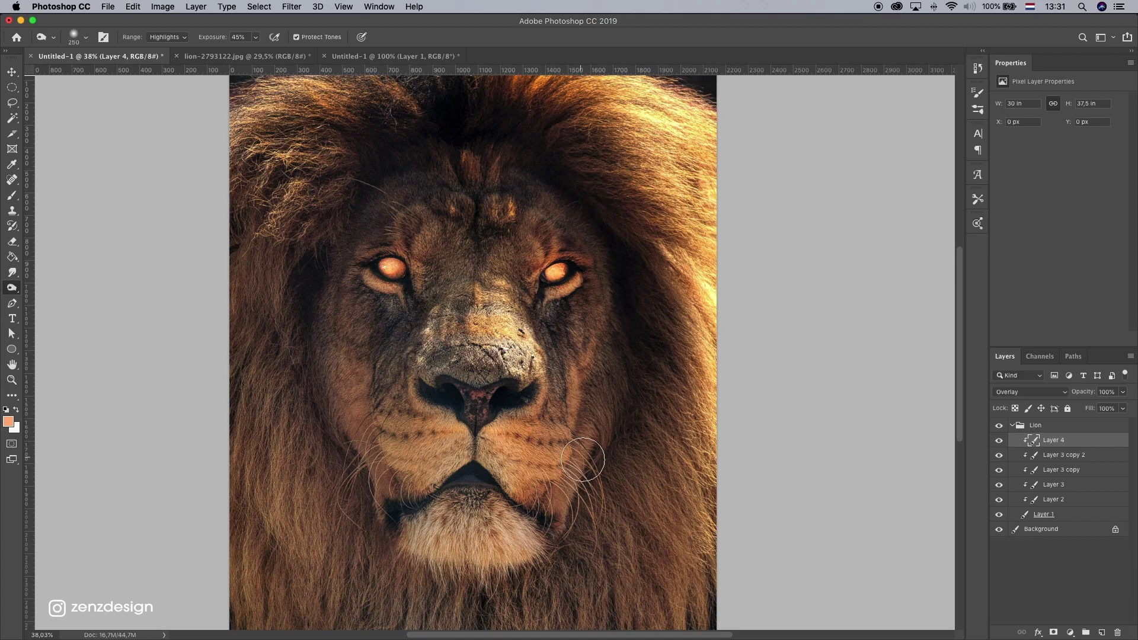
scroll(652, 348, down, 4)
scroll(653, 348, left, 2)
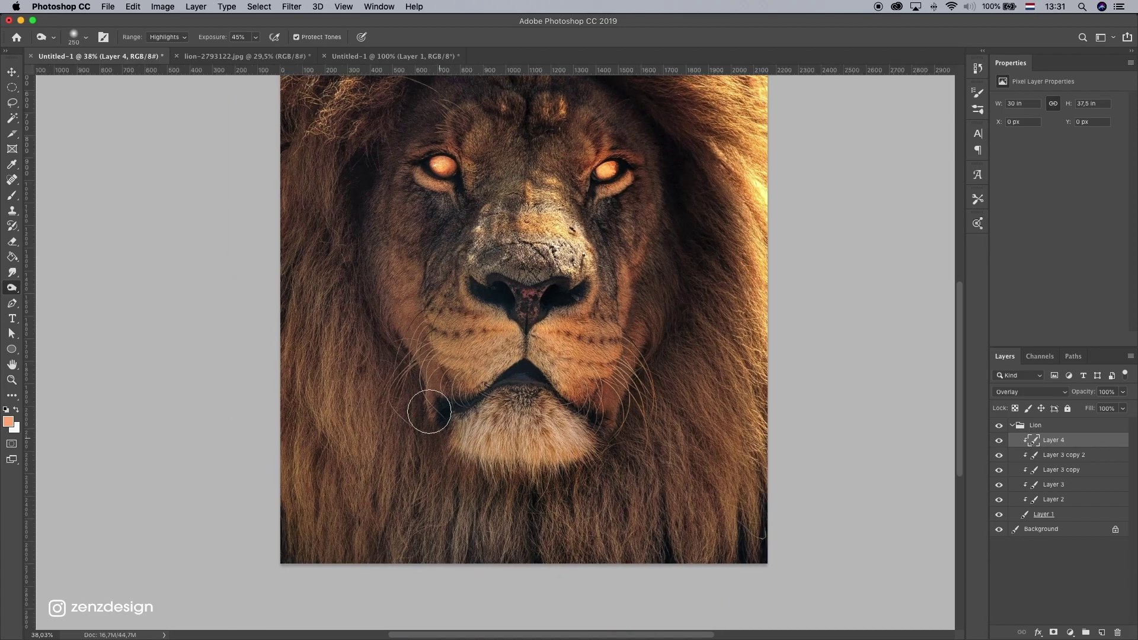
drag(454, 236, 488, 422)
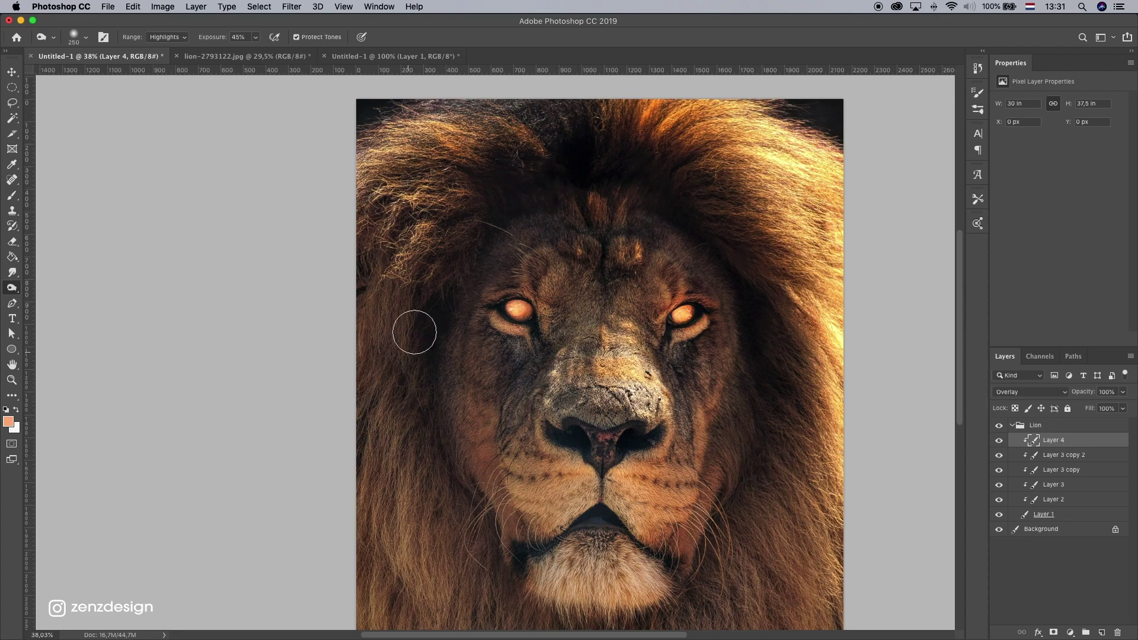
scroll(533, 267, down, 2)
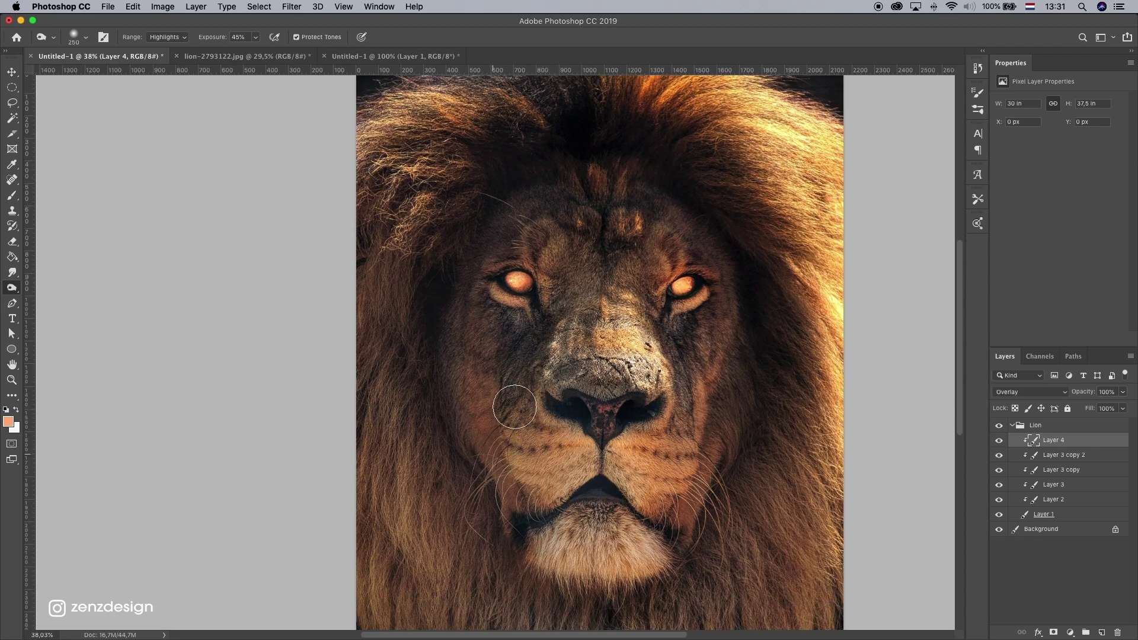
drag(693, 358, 710, 331)
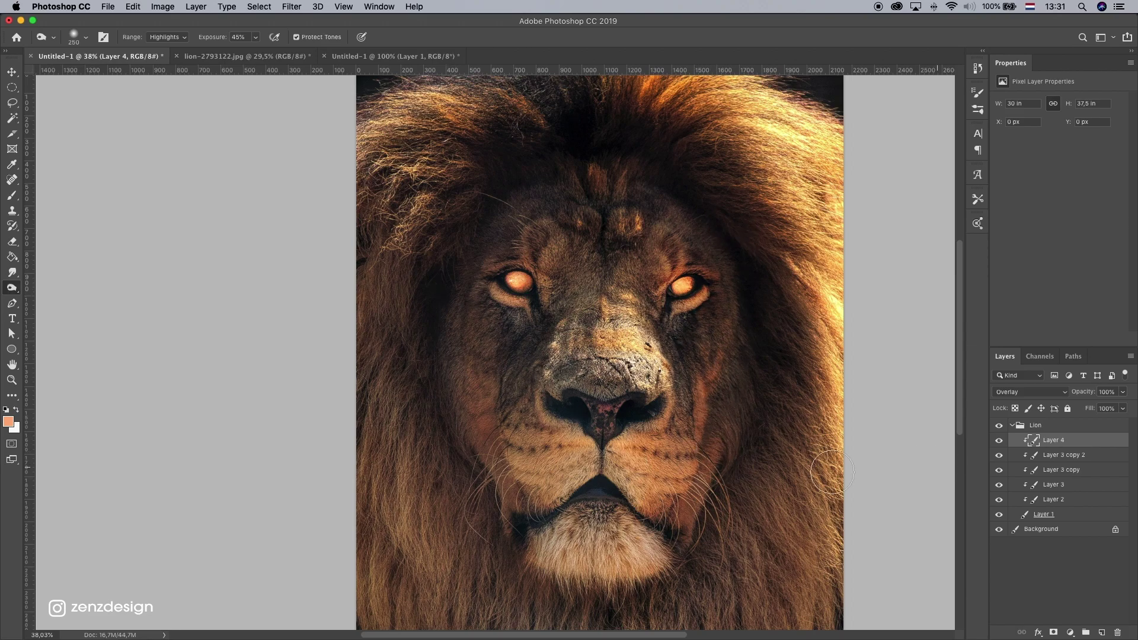
- Compare the whole lion with and without the burned gray layer
scroll(585, 441, down, 5)
scroll(583, 439, up, 3)
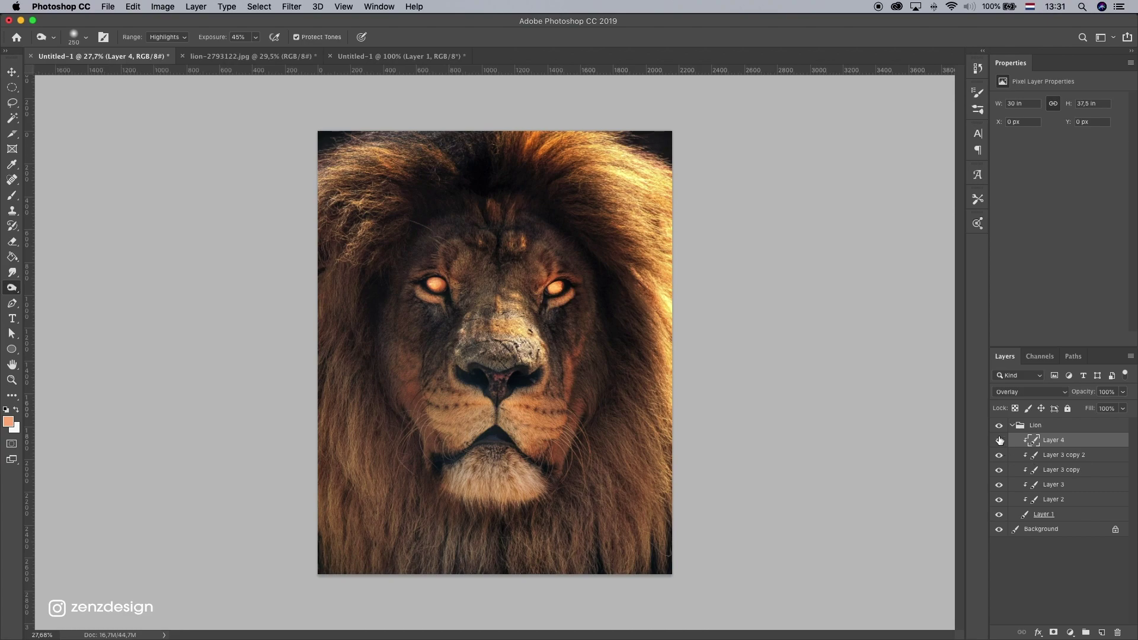
click(999, 440)
click(998, 441)
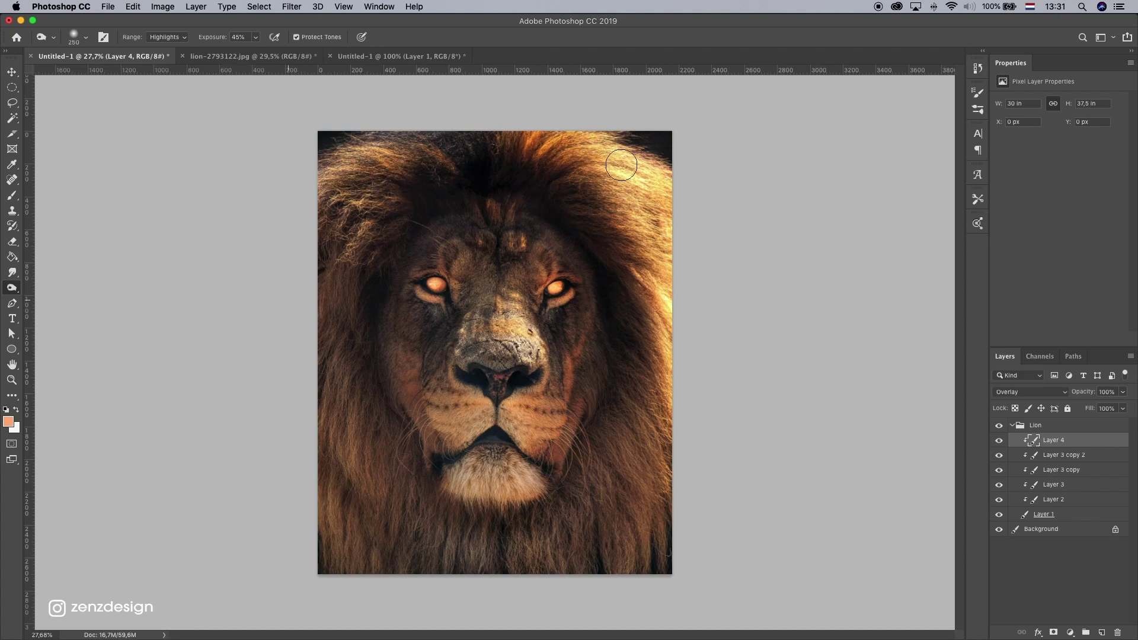
- Set the Burn tool to the Midtones range with 29% exposure and enlarge its brush to 600 px
click(182, 39)
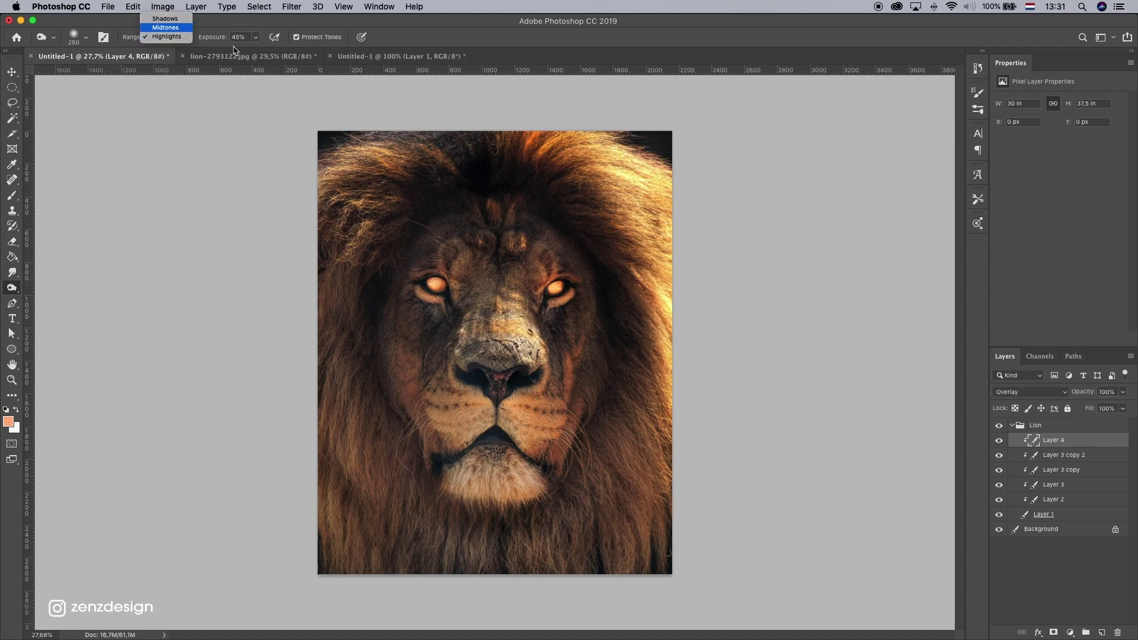
click(166, 27)
click(255, 37)
click(265, 22)
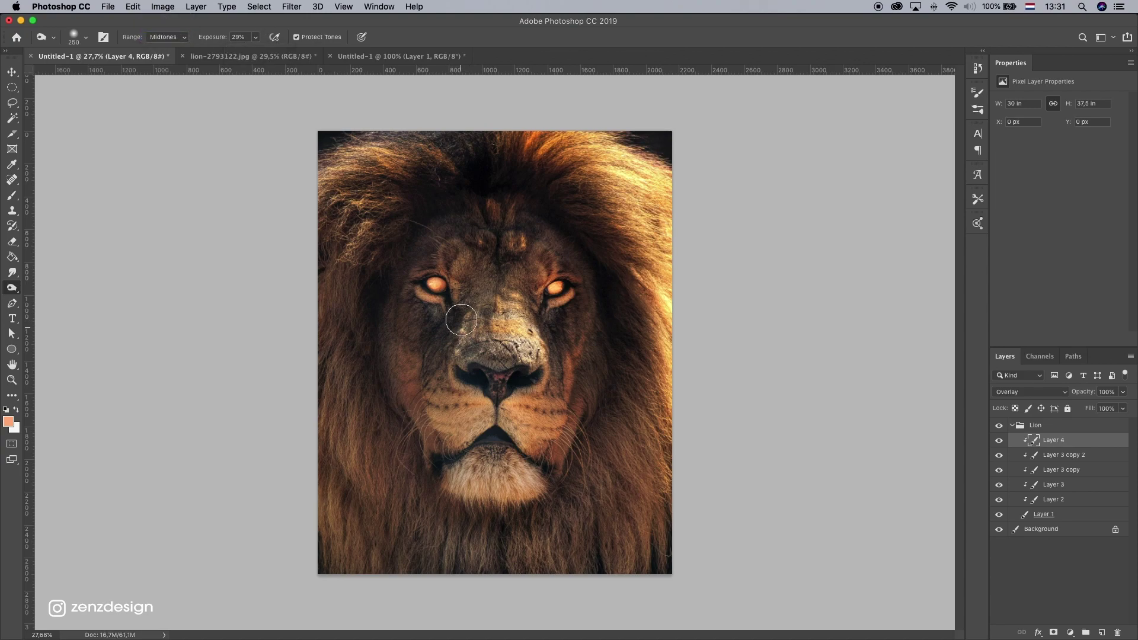
key(bracketright)
key(bracketright)
key(bracketright)
key(bracketright)
key(bracketright)
key(bracketright)
- Burn the lower mane, undo the unwanted strokes and darken the mane around the face with a 400 px brush
mouse_move(331, 483)
mouse_down()
mouse_move(297, 439)
mouse_move(450, 592)
mouse_up()
key(super+z)
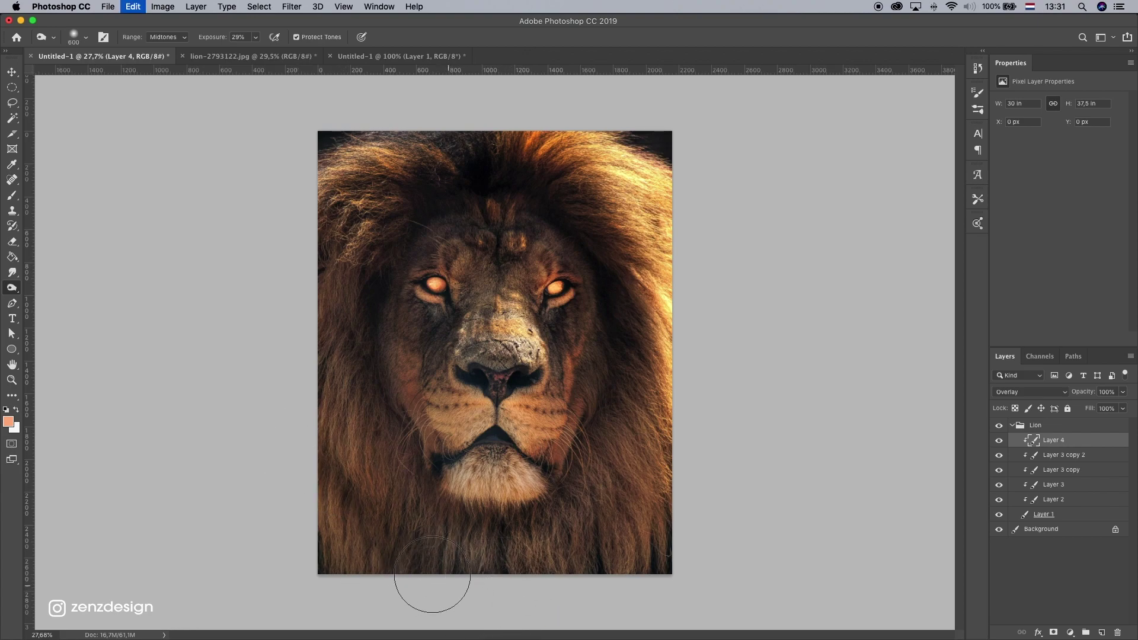
key(bracketleft)
key(bracketleft)
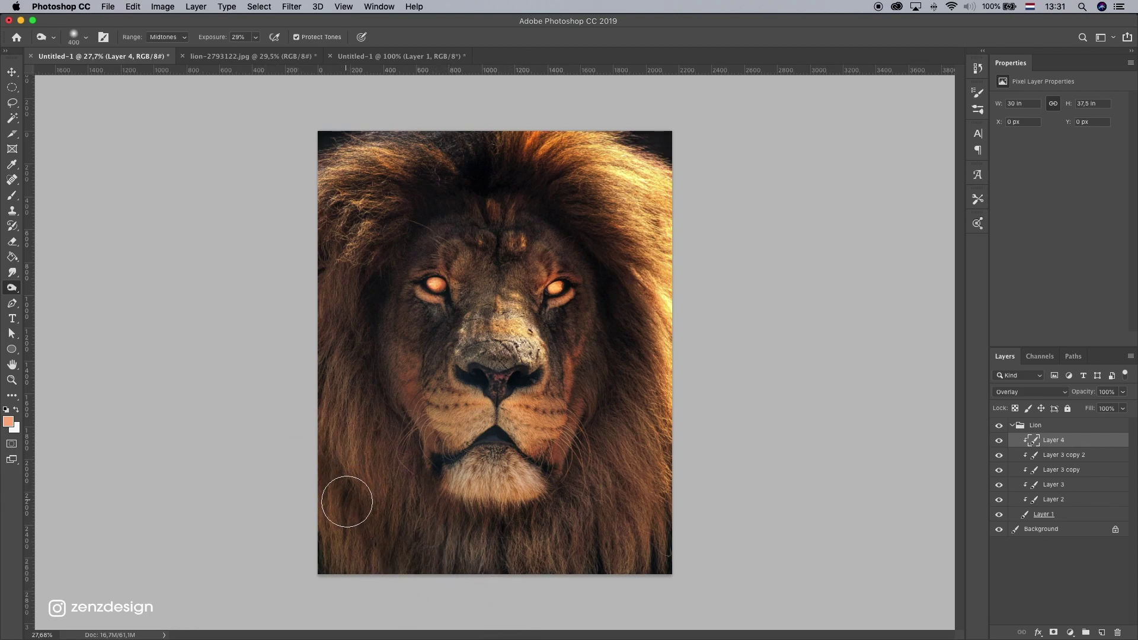
key(super+z)
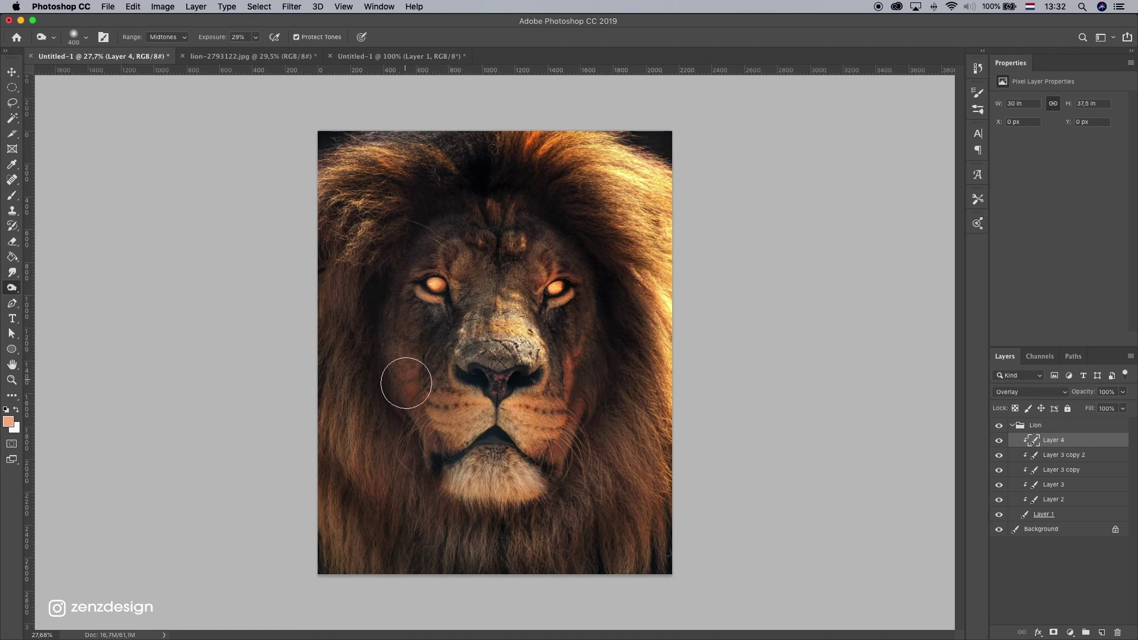
- Reduce the burn brush to 175 px for finer facial shading and compare the lion with and without the burned layer
key(bracketleft)
key(bracketleft)
key(bracketleft)
key(bracketleft)
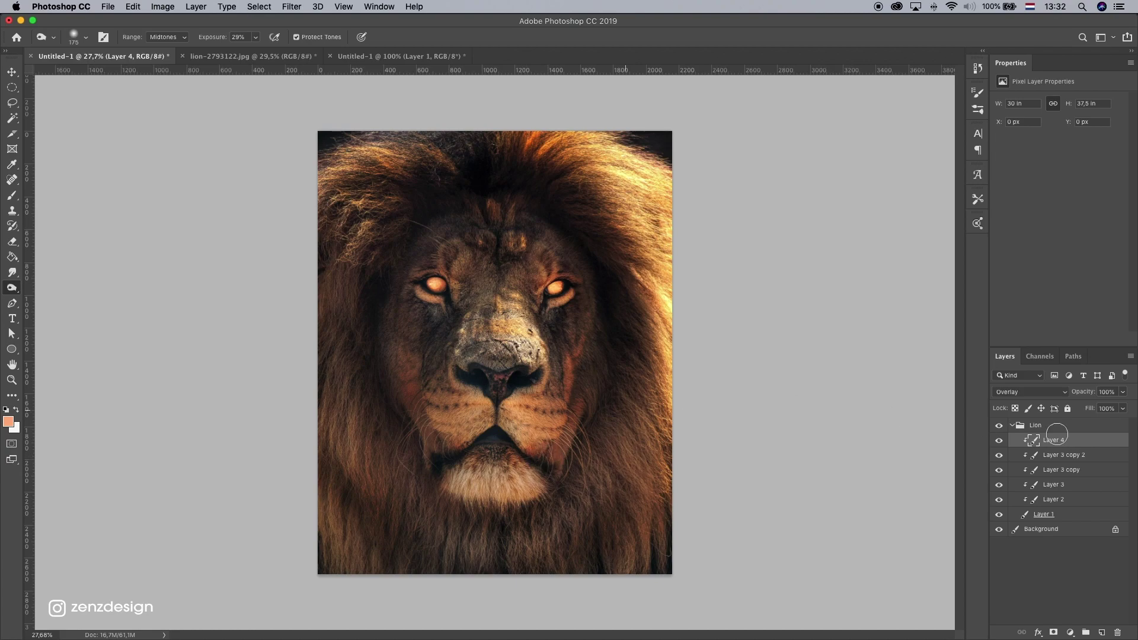
click(999, 442)
click(999, 442)
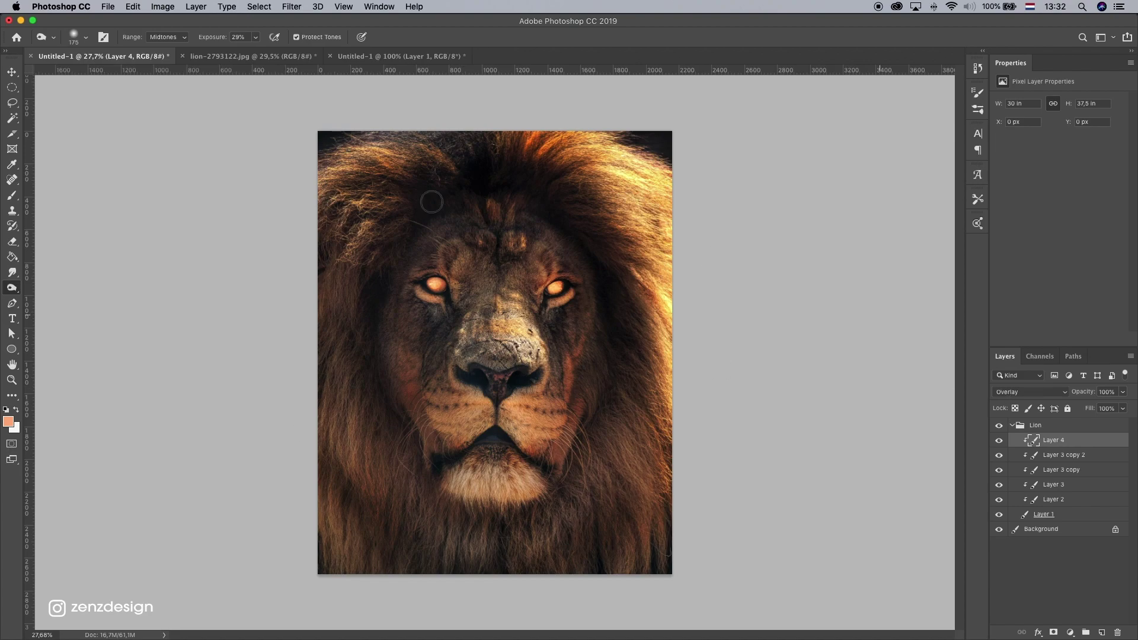
- Set the Burn tool to the Shadows range with 11% exposure and a 600 px brush
click(185, 36)
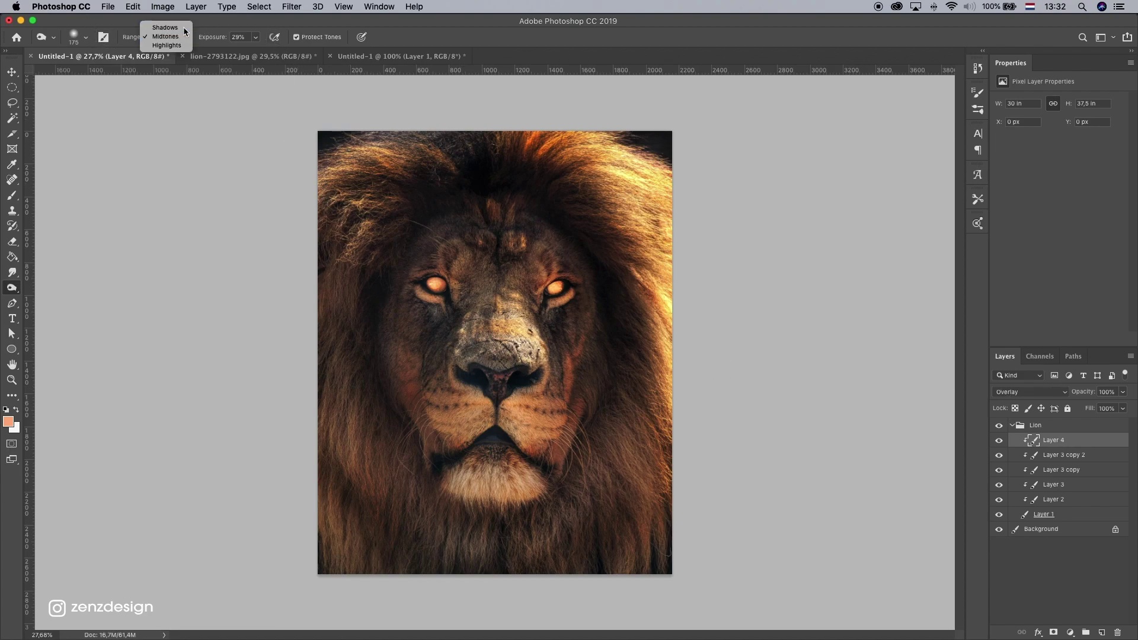
click(177, 26)
click(257, 37)
click(273, 27)
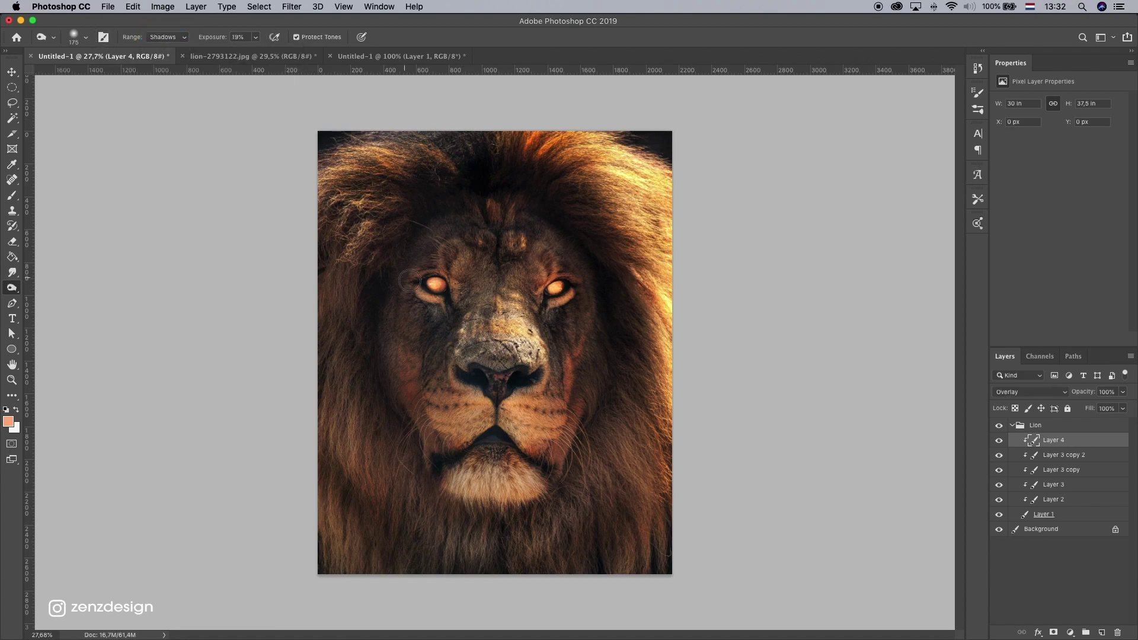
click(256, 37)
click(273, 22)
key(bracketright)
key(bracketright)
key(bracketright)
key(bracketright)
- Darken the shadows across the lower mane and outer edges of the lion, undoing the last burn stroke
drag(286, 465, 395, 565)
mouse_move(286, 568)
mouse_down()
mouse_move(536, 566)
mouse_move(670, 481)
mouse_move(616, 567)
mouse_move(639, 530)
mouse_move(671, 385)
mouse_move(690, 523)
mouse_move(617, 333)
mouse_move(605, 379)
mouse_move(612, 242)
mouse_move(553, 169)
mouse_move(652, 444)
mouse_move(506, 279)
mouse_up()
key(super+z)
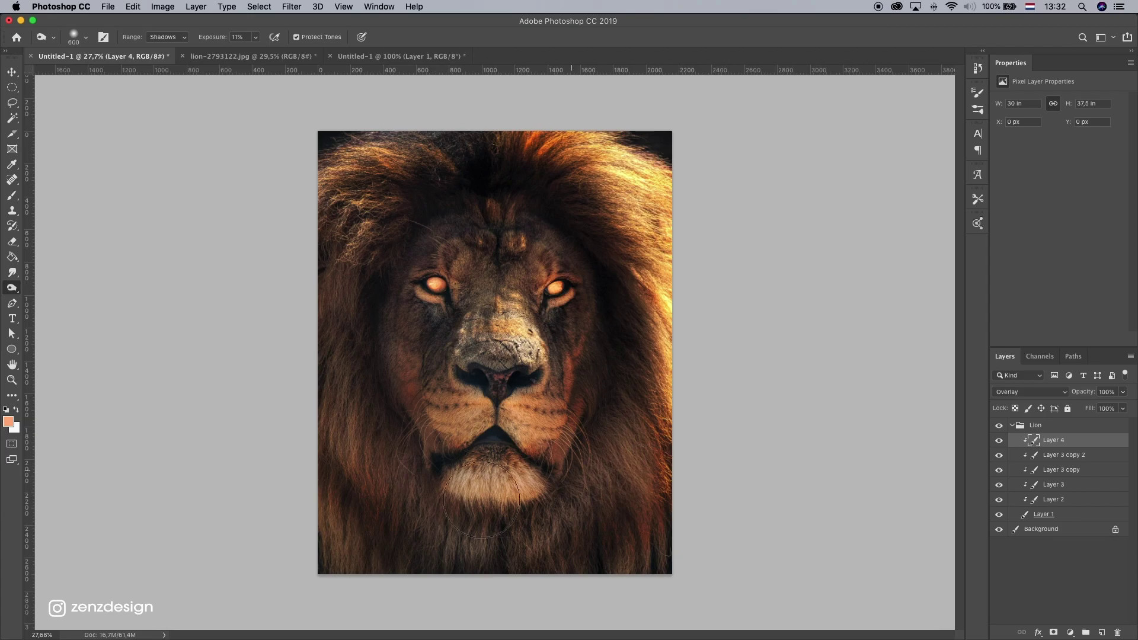
- Compare the lion with and without the burned layer at different zoom levels
scroll(469, 458, down, 5)
key(super+0)
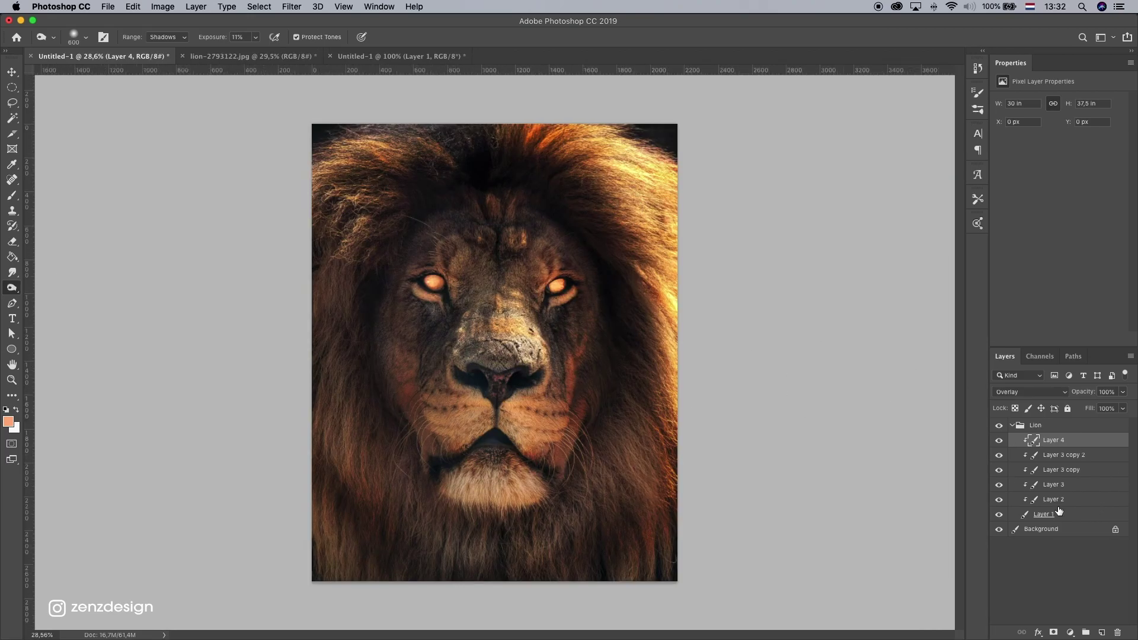
click(998, 440)
click(998, 440)
scroll(489, 305, down, 5)
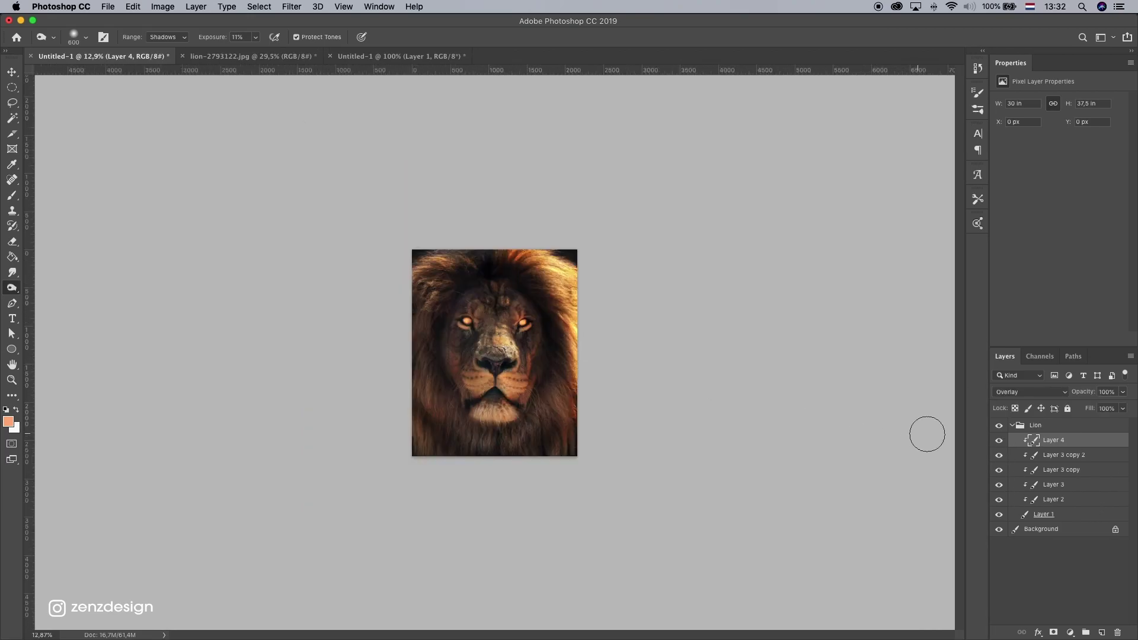
scroll(381, 330, up, 4)
click(999, 441)
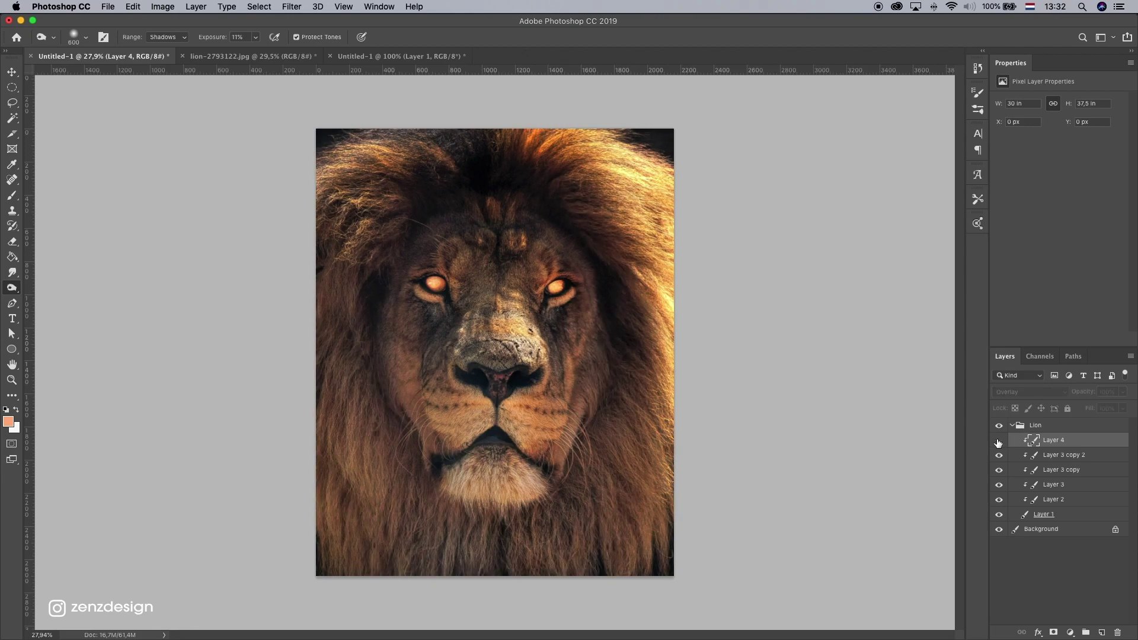
click(998, 441)
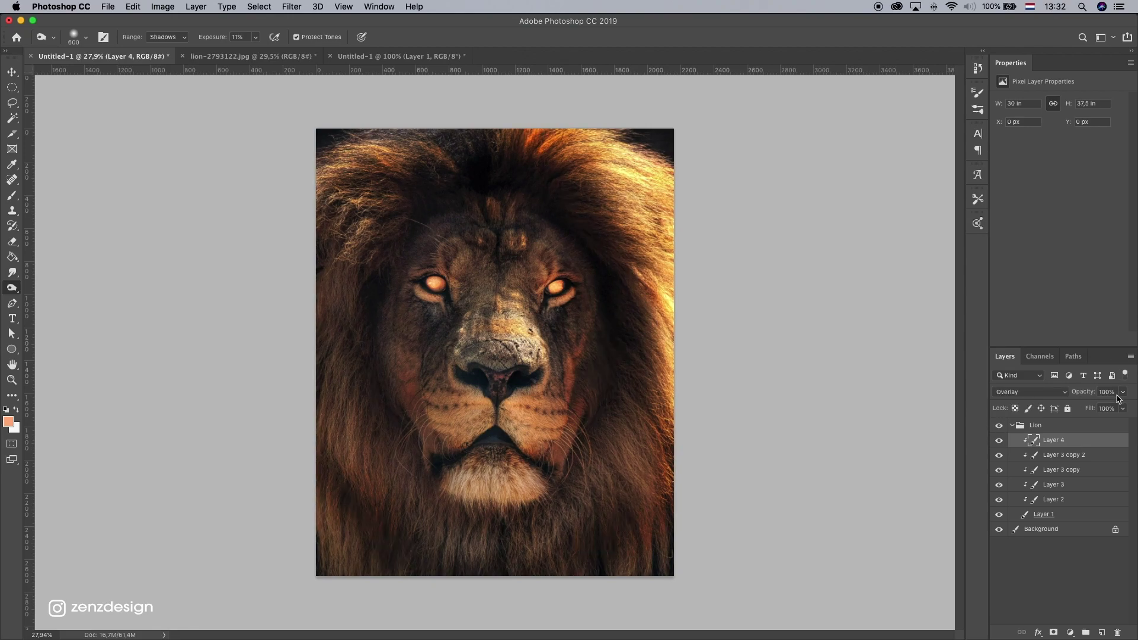
- Lower the burned layer's opacity to 89% and check the lion with and without it
click(1120, 393)
drag(1092, 411, 1114, 411)
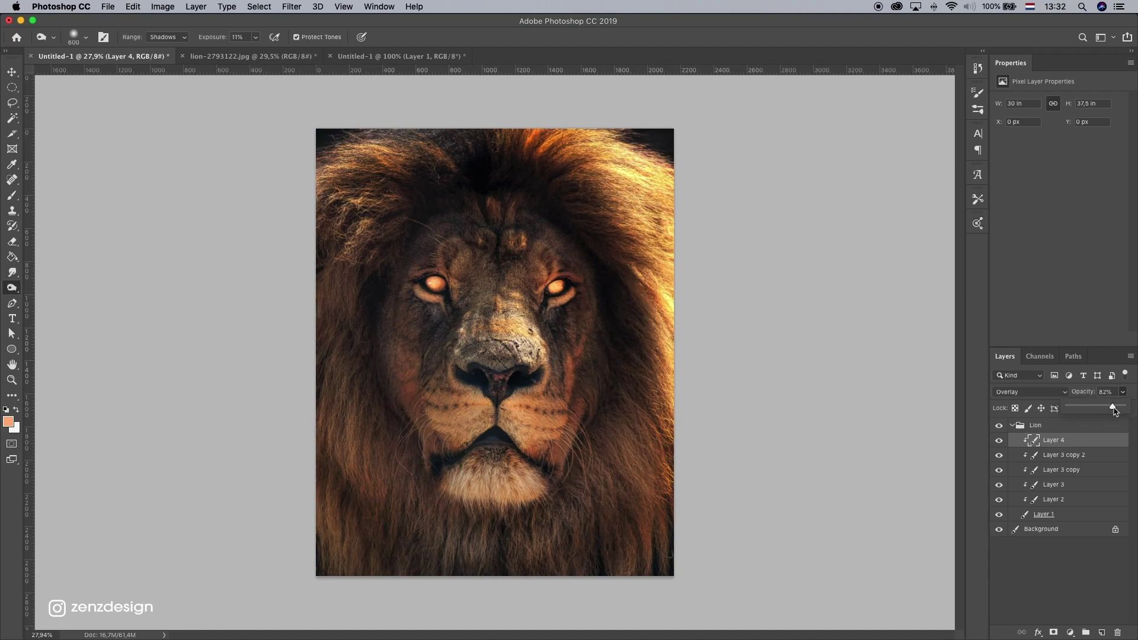
click(999, 441)
click(999, 441)
- Switch to the Dodge tool and add a new layer above the burned layer, clipped to the lion
right_click(12, 288)
click(49, 288)
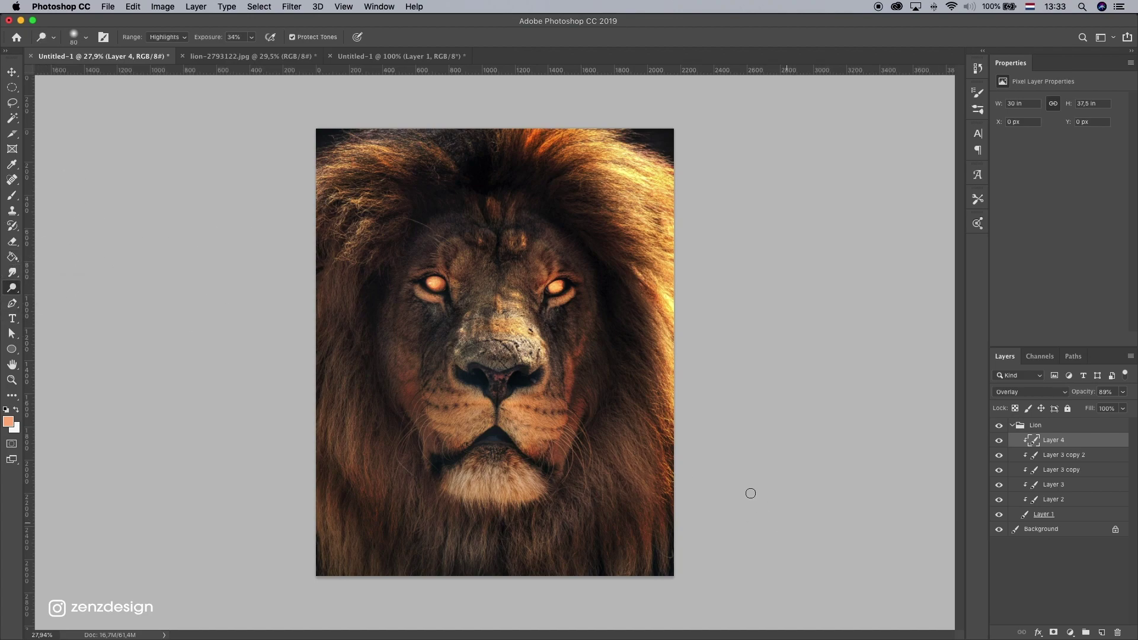
click(1104, 633)
right_click(1066, 451)
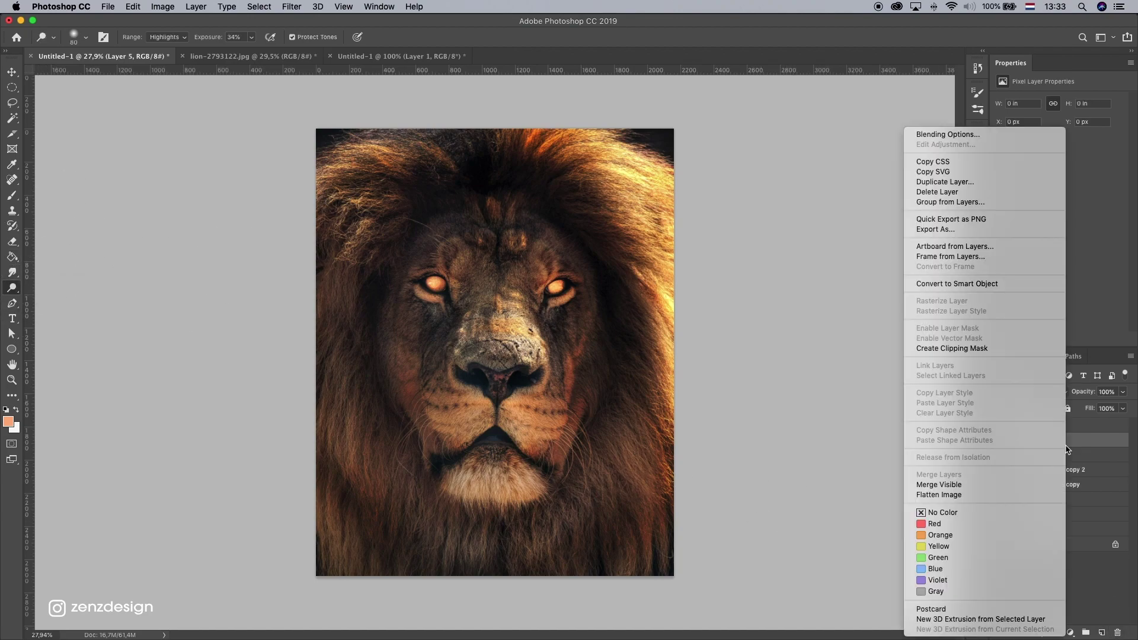
right_click(1080, 446)
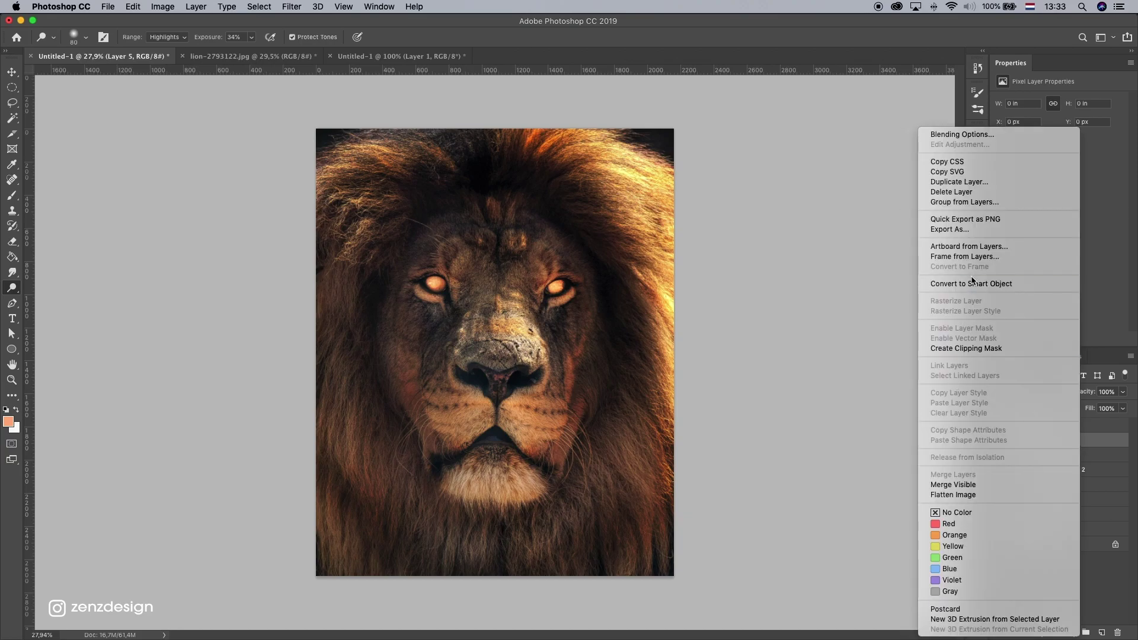
click(988, 348)
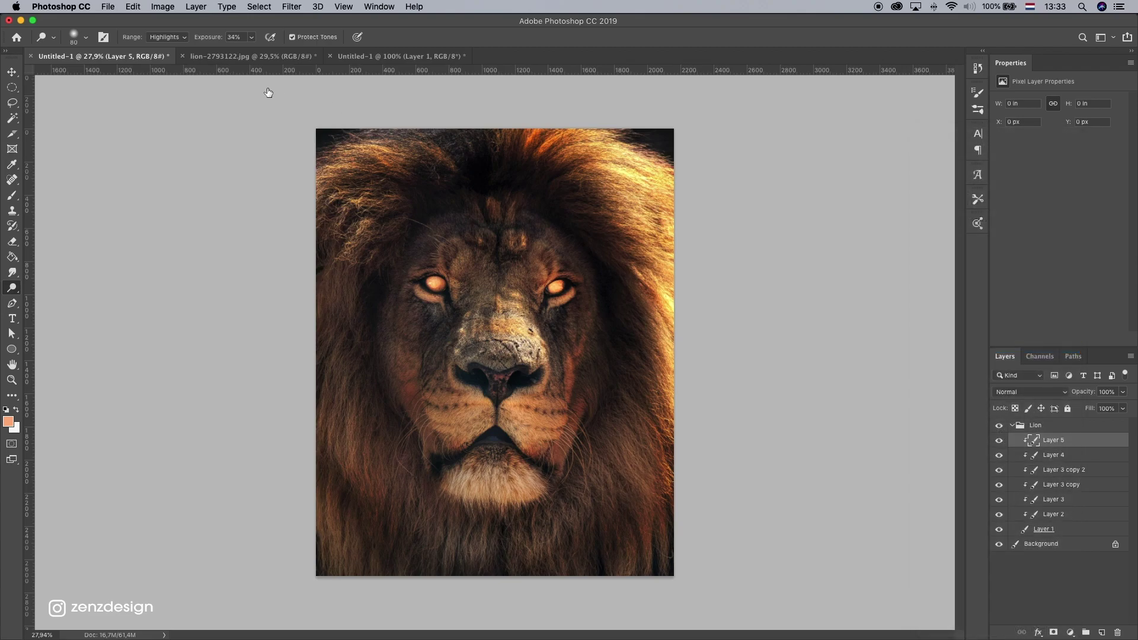
- Fill the new clipped layer with 50% Gray and blend it in Overlay mode
click(133, 6)
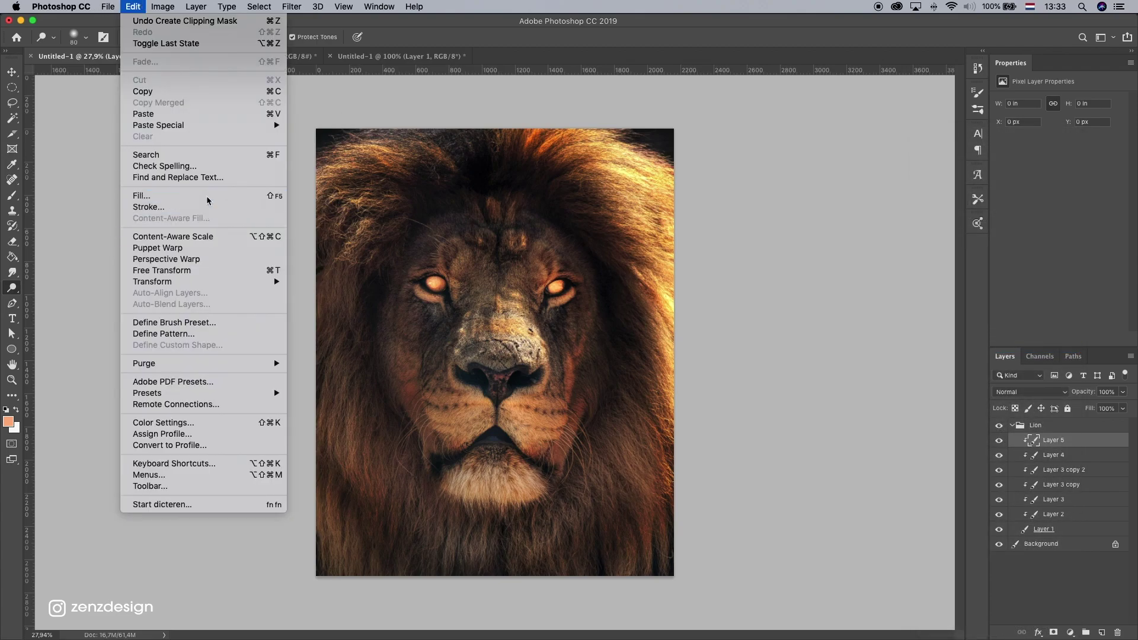
click(148, 194)
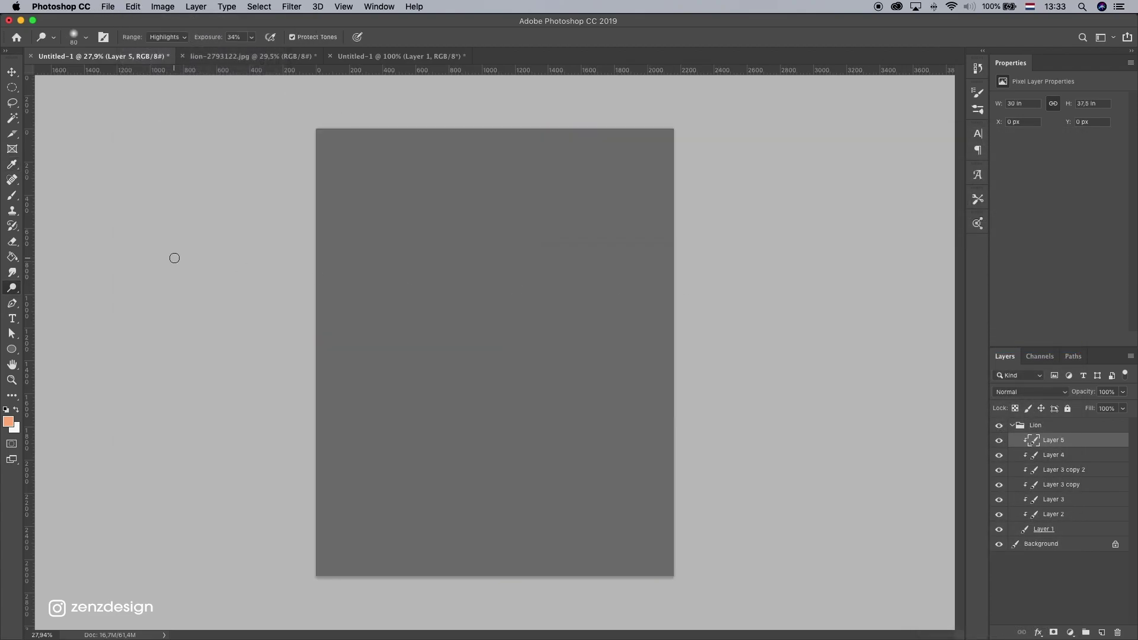
click(1038, 397)
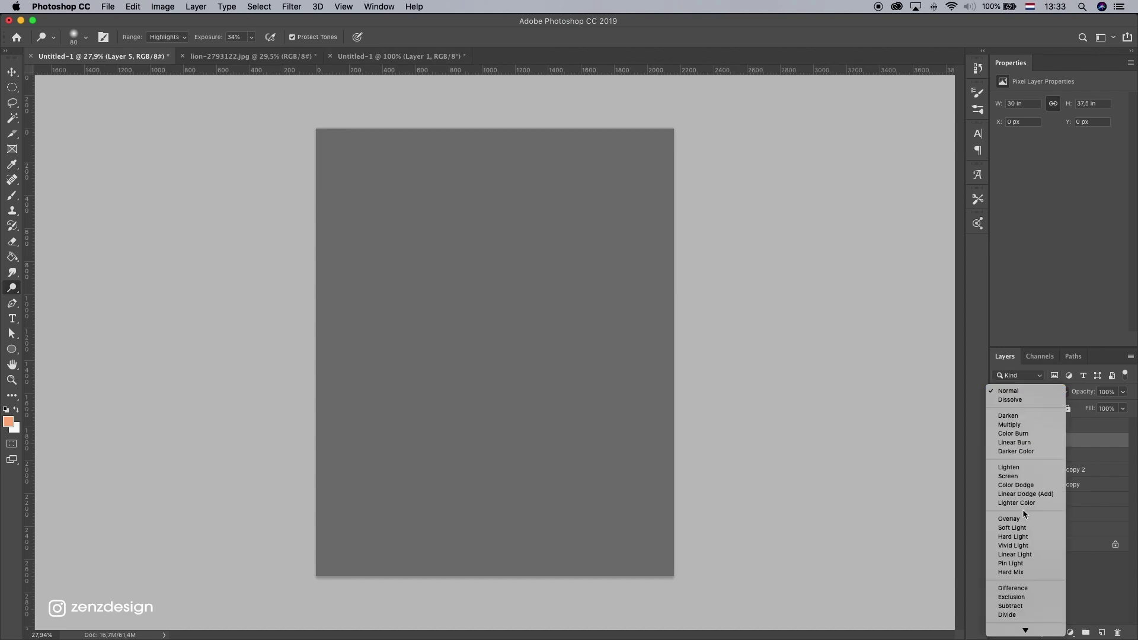
click(1019, 518)
- Set up the Dodge tool with the Midtones range, 29% exposure and a 175 px brush
click(9, 290)
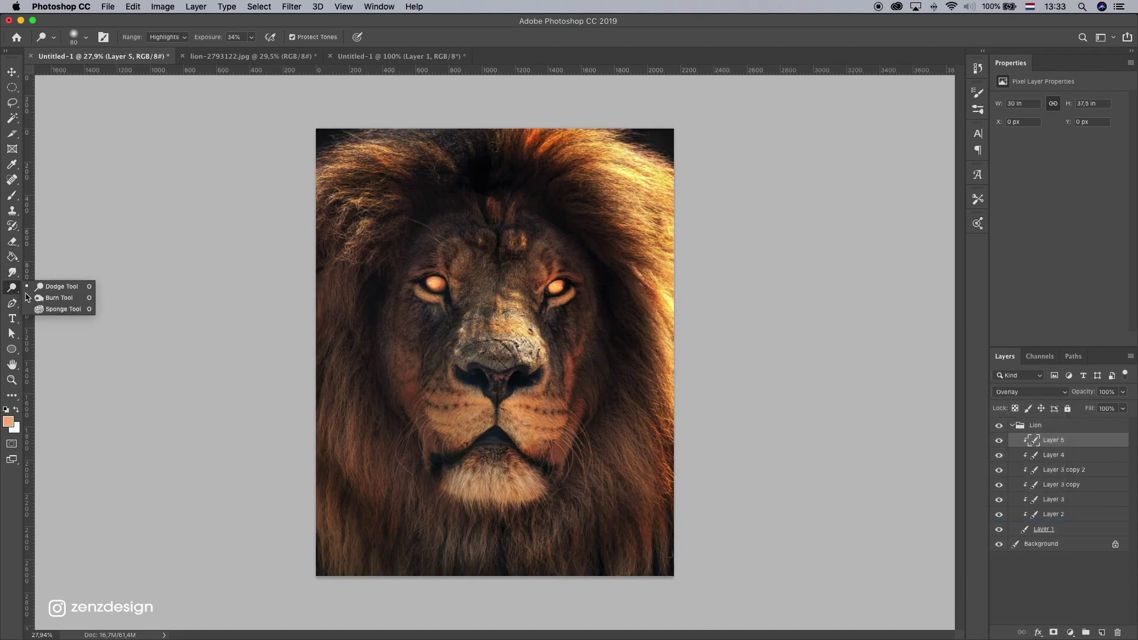
click(54, 288)
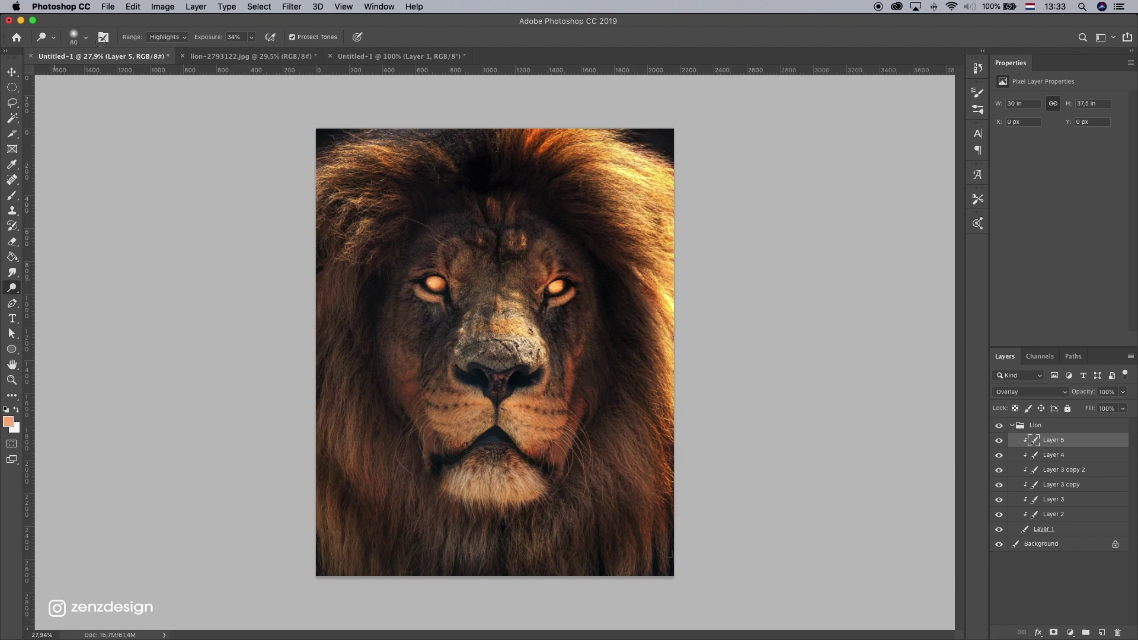
click(183, 38)
click(169, 37)
click(169, 38)
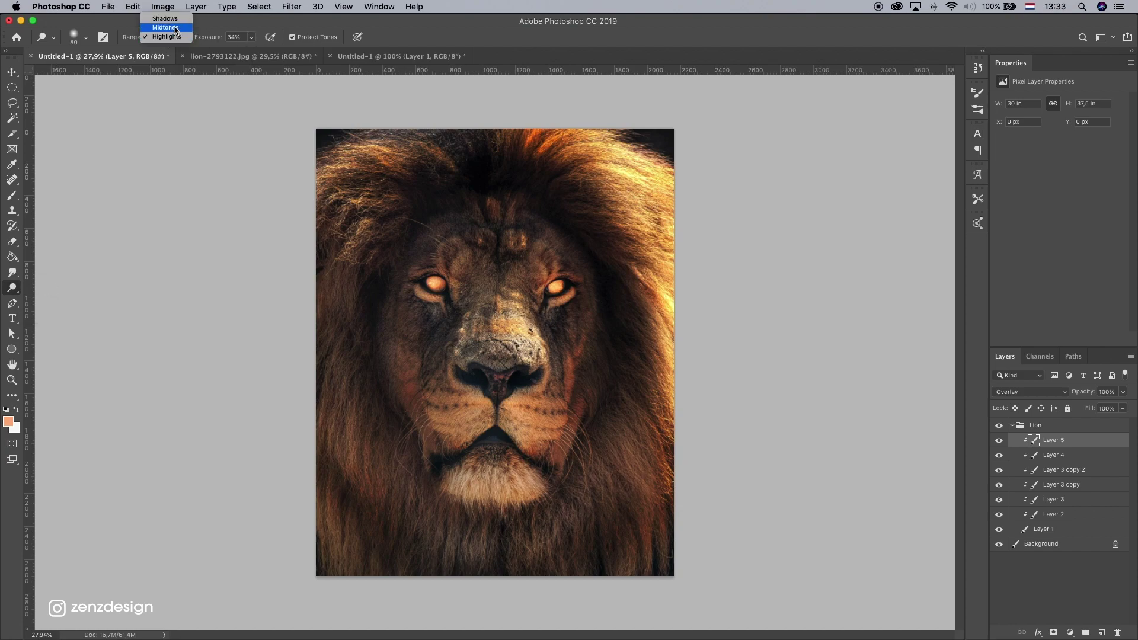
click(251, 37)
click(256, 28)
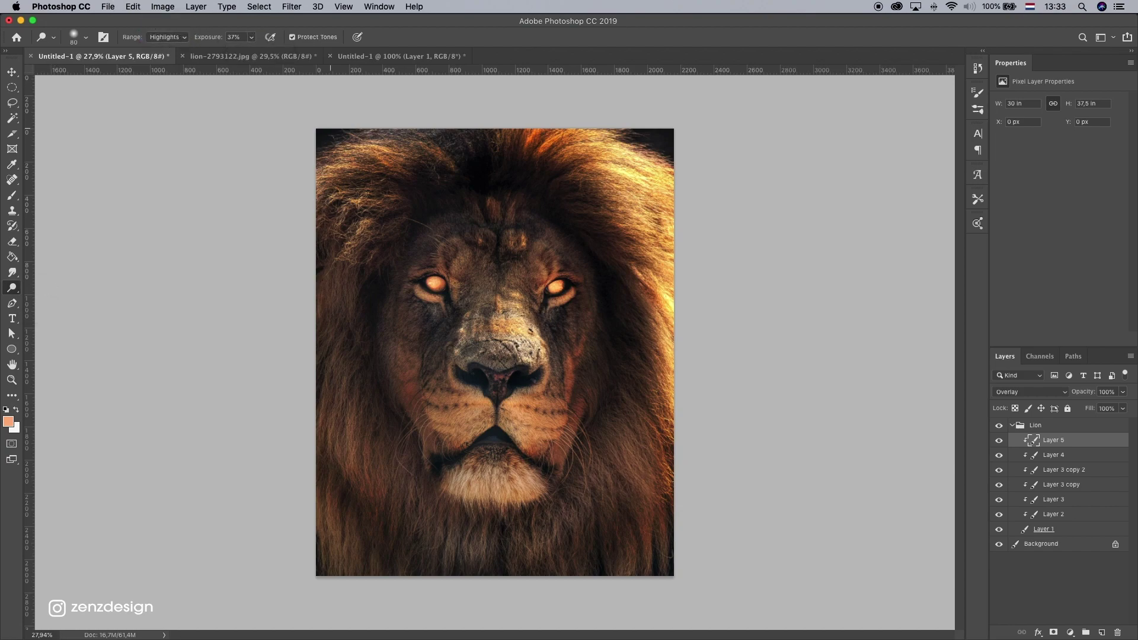
key(bracketright)
key(bracketright)
click(176, 37)
click(176, 28)
click(252, 37)
click(246, 51)
click(274, 26)
- Undo the first dodge stroke on the muzzle and lighten the lion's muzzle, cheeks and brow on the new gray layer
mouse_move(557, 433)
mouse_down()
mouse_move(546, 474)
mouse_move(544, 428)
mouse_up()
key(super+z)
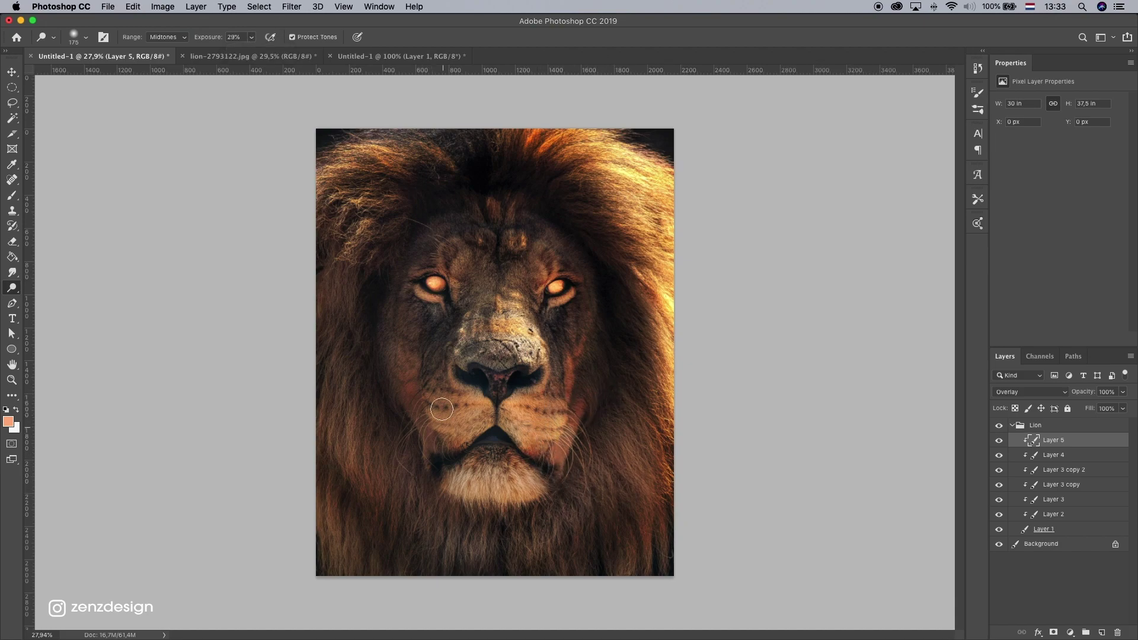
mouse_move(441, 409)
mouse_down()
mouse_move(432, 455)
mouse_move(426, 384)
mouse_move(435, 462)
mouse_move(429, 361)
mouse_move(466, 349)
mouse_move(461, 374)
mouse_move(425, 344)
mouse_move(437, 349)
mouse_move(430, 434)
mouse_move(438, 357)
mouse_move(445, 443)
mouse_move(481, 469)
mouse_move(447, 465)
mouse_move(486, 441)
mouse_move(448, 468)
mouse_move(494, 406)
mouse_move(538, 455)
mouse_move(498, 486)
mouse_move(457, 475)
mouse_move(520, 499)
mouse_move(542, 481)
mouse_move(384, 490)
mouse_up()
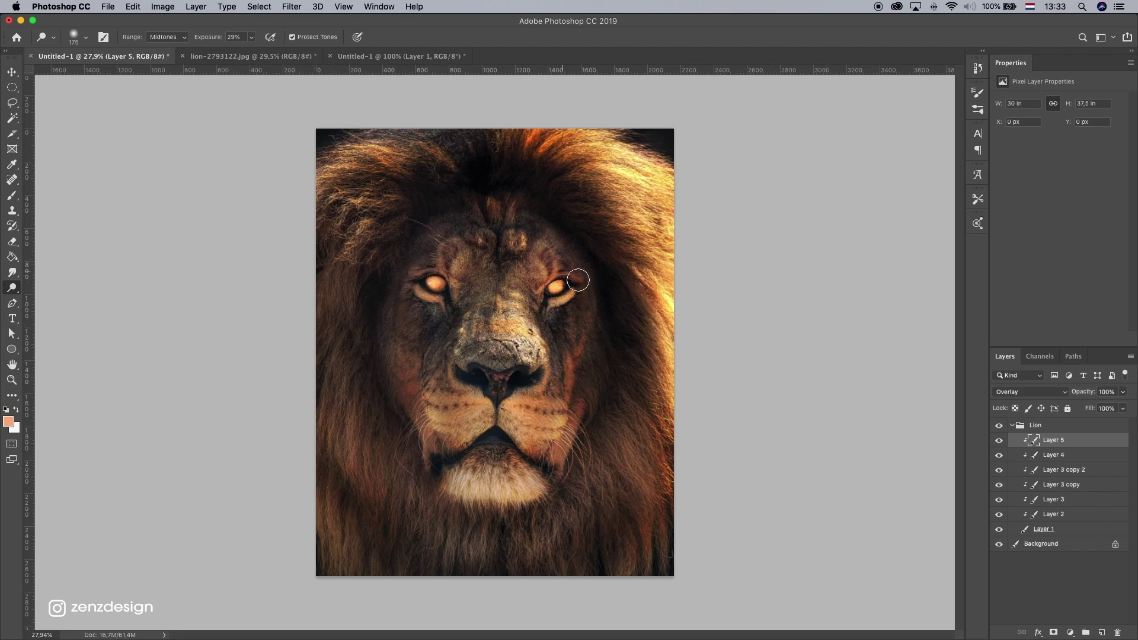
- Lighten the lion's mane around and below the face with dodge strokes, undoing the unwanted ones
mouse_move(563, 165)
mouse_down()
mouse_move(637, 165)
mouse_move(657, 208)
mouse_move(649, 302)
mouse_move(680, 334)
mouse_move(663, 355)
mouse_move(681, 423)
mouse_move(704, 449)
mouse_move(624, 456)
mouse_move(640, 442)
mouse_move(526, 562)
mouse_move(639, 456)
mouse_move(471, 552)
mouse_up()
key(super+z)
mouse_move(523, 526)
mouse_down()
mouse_move(617, 428)
mouse_move(523, 565)
mouse_move(497, 565)
mouse_move(479, 554)
mouse_move(505, 557)
mouse_move(343, 446)
mouse_move(422, 514)
mouse_move(406, 512)
mouse_move(411, 480)
mouse_move(403, 496)
mouse_move(301, 401)
mouse_up()
key(super+z)
- Lighten the outer mane softly with the Dodge tool at 17% exposure and a 400 px brush
click(252, 36)
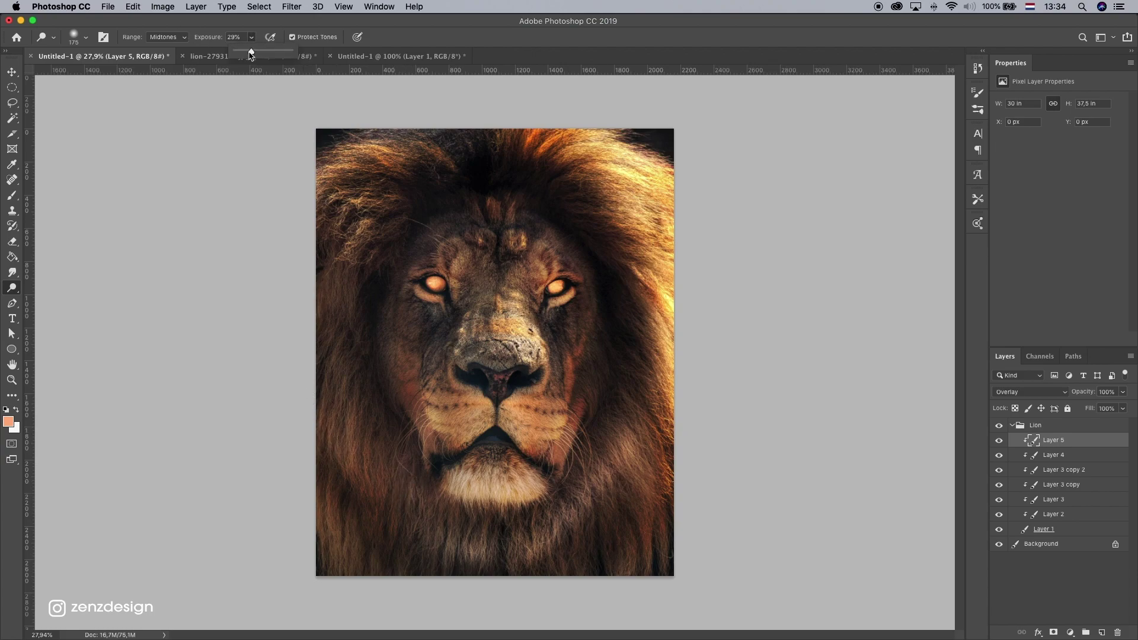
click(253, 27)
key(bracketright)
key(bracketright)
key(bracketright)
key(bracketright)
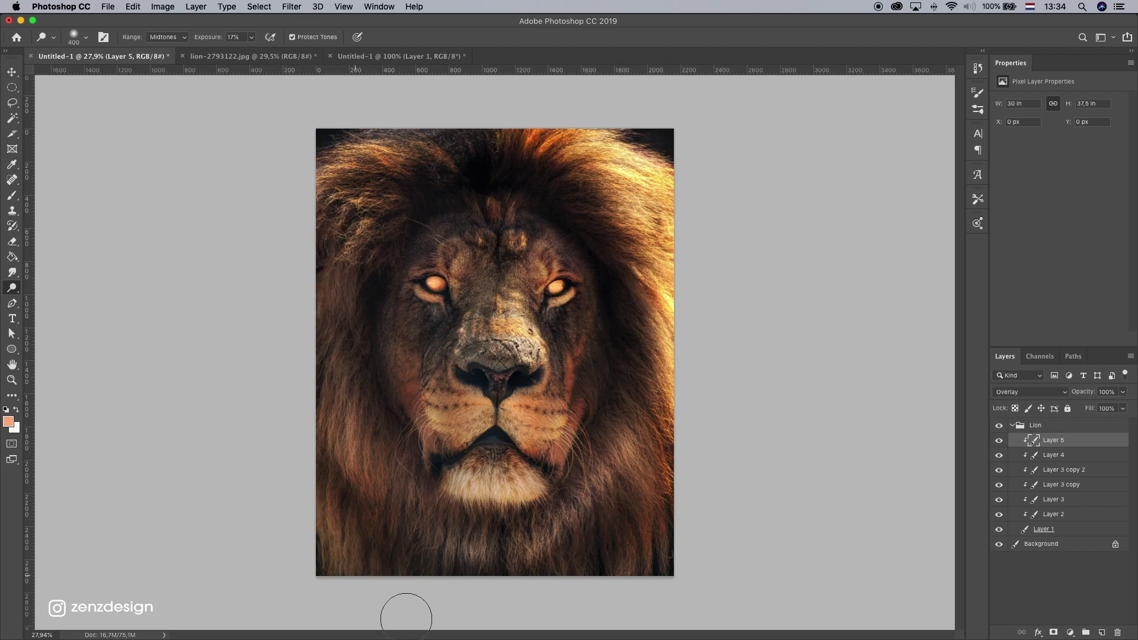
mouse_move(681, 574)
mouse_down()
mouse_move(637, 512)
mouse_move(677, 463)
mouse_move(701, 387)
mouse_move(621, 575)
mouse_up()
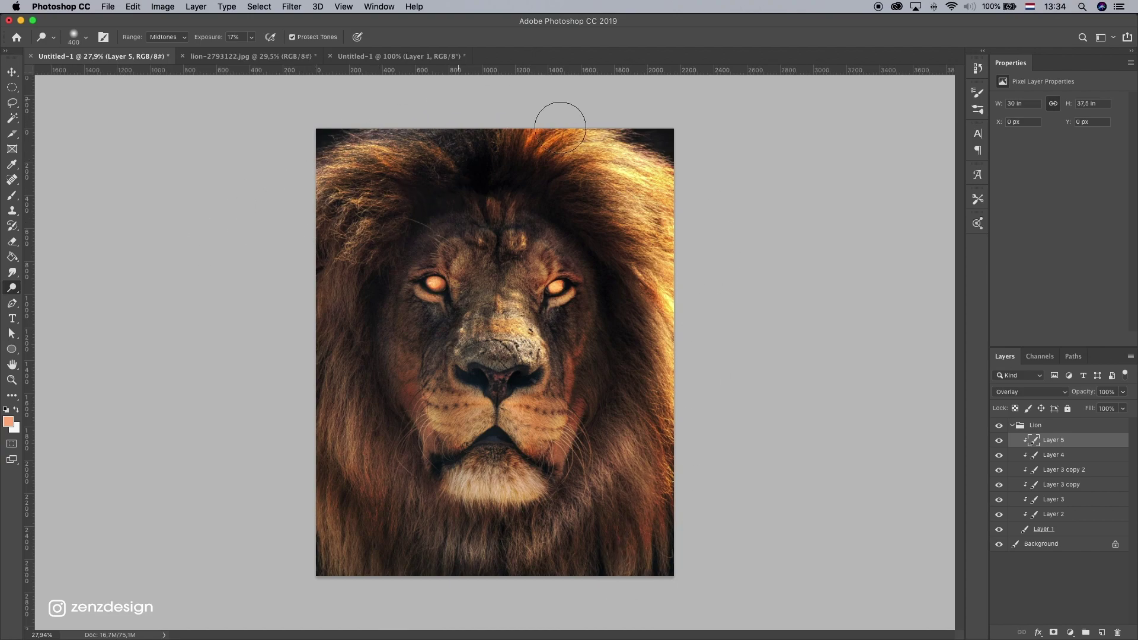
- Compare the whole lion with and without the dodged gray layer
scroll(552, 381, down, 5)
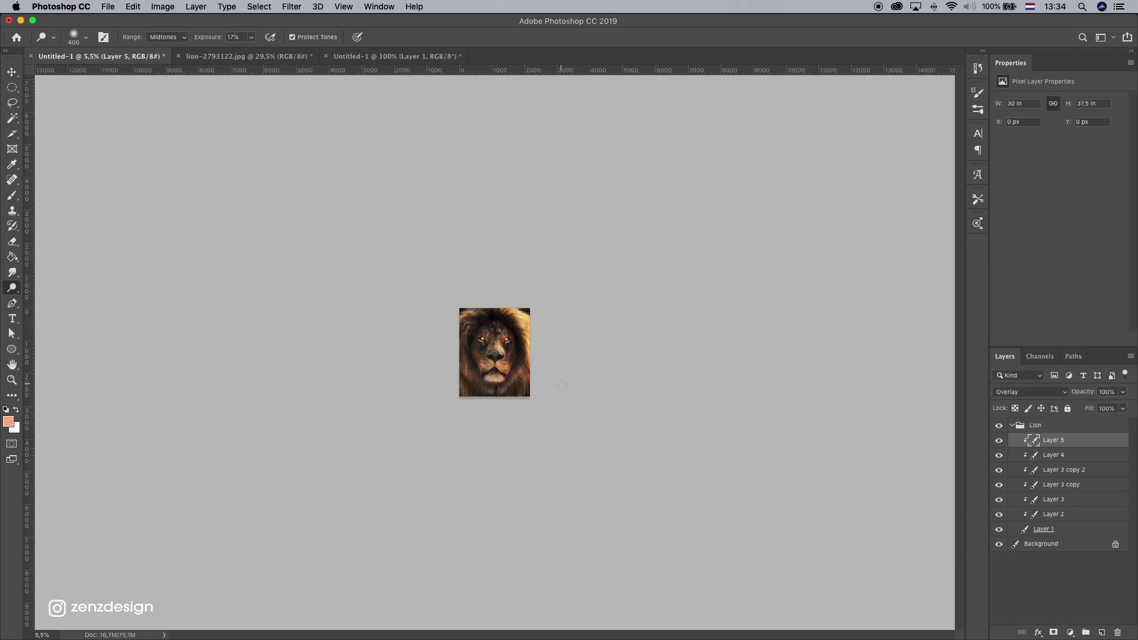
scroll(561, 384, up, 5)
click(999, 441)
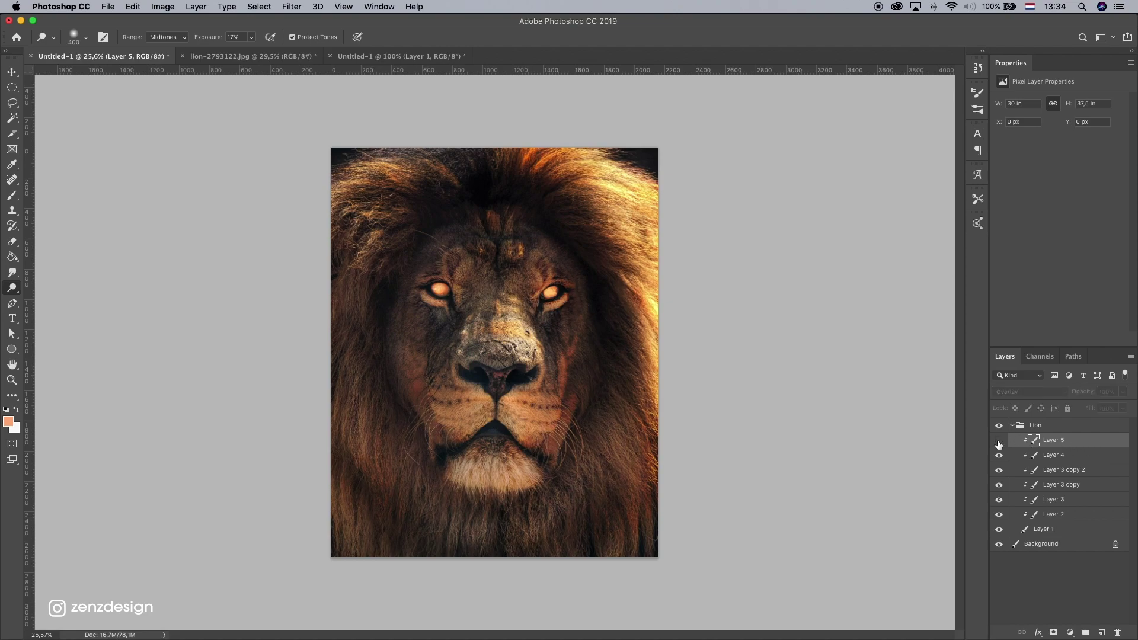
click(999, 442)
- Lower the dodged layer's opacity to 78% and redo the dodge stroke over the nose and muzzle
click(1123, 394)
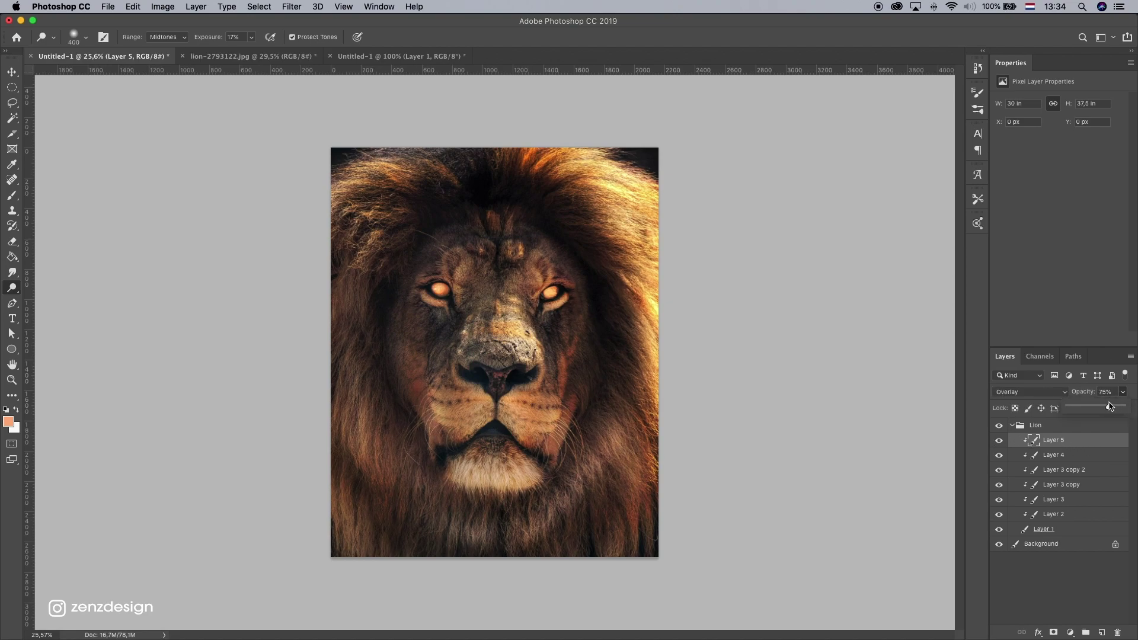
click(1062, 407)
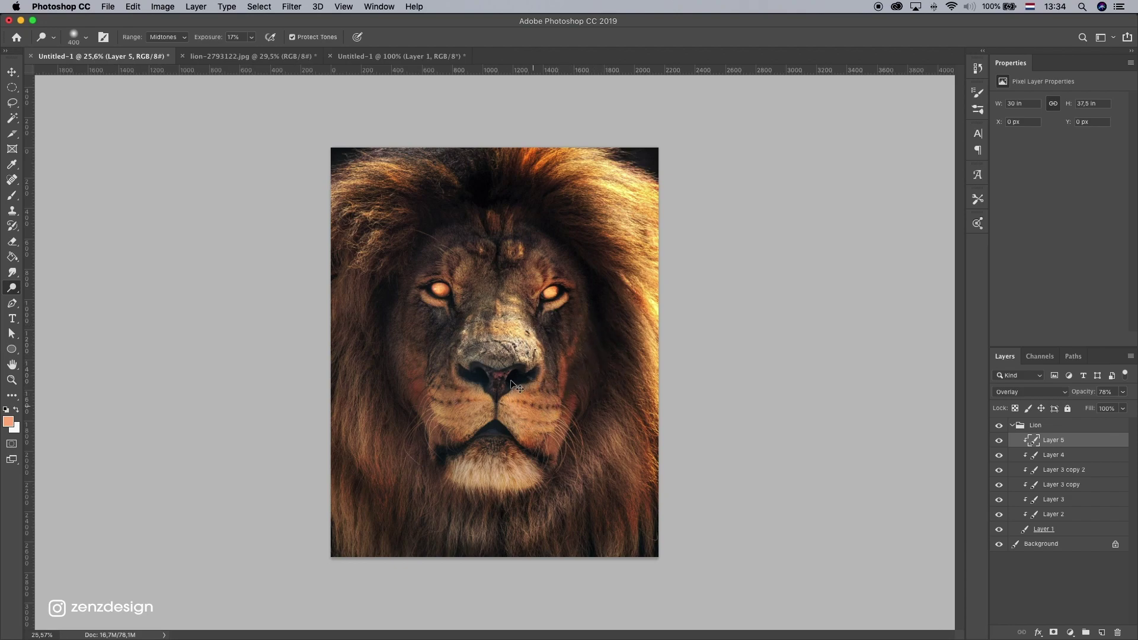
key(super+z)
mouse_move(465, 348)
mouse_down()
mouse_move(497, 381)
mouse_move(485, 358)
mouse_move(486, 298)
mouse_move(429, 393)
mouse_move(463, 414)
mouse_up()
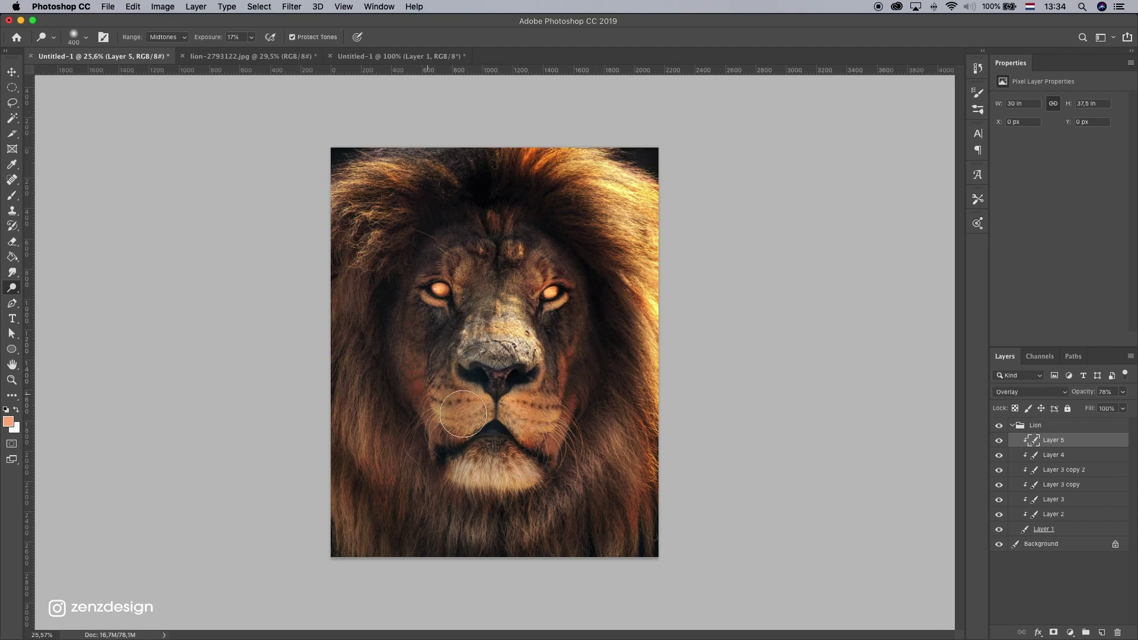
- Add a Hue/Saturation adjustment clipped above the dodged layer, reduce its saturation to -16, and compare the lion with and without it
click(998, 441)
click(998, 442)
click(16, 75)
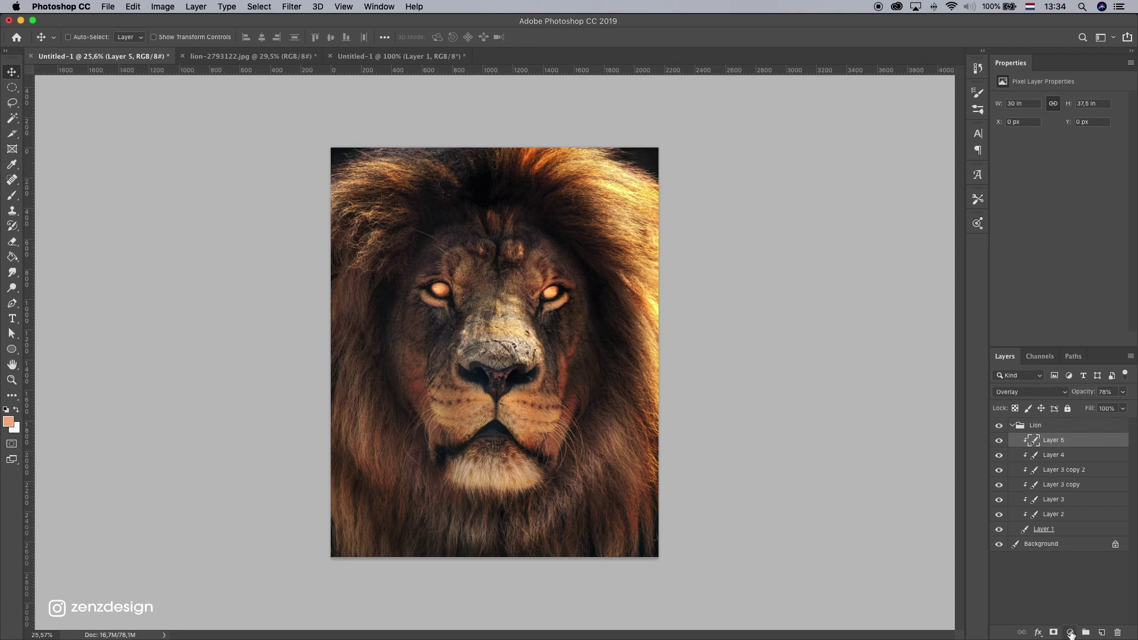
click(1070, 633)
click(1080, 504)
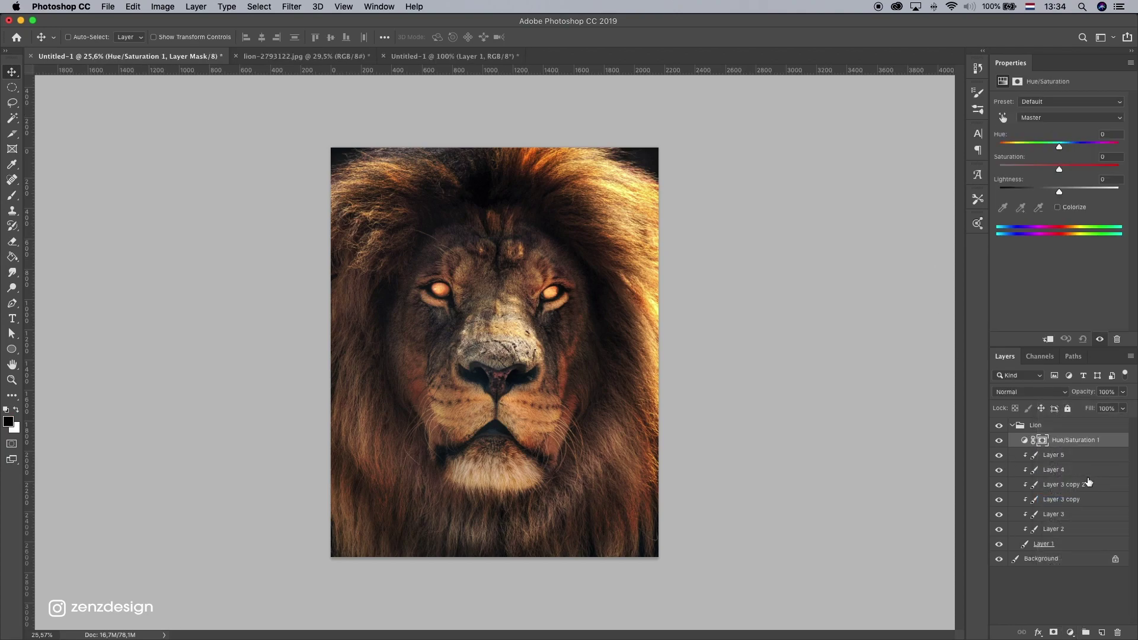
click(1047, 340)
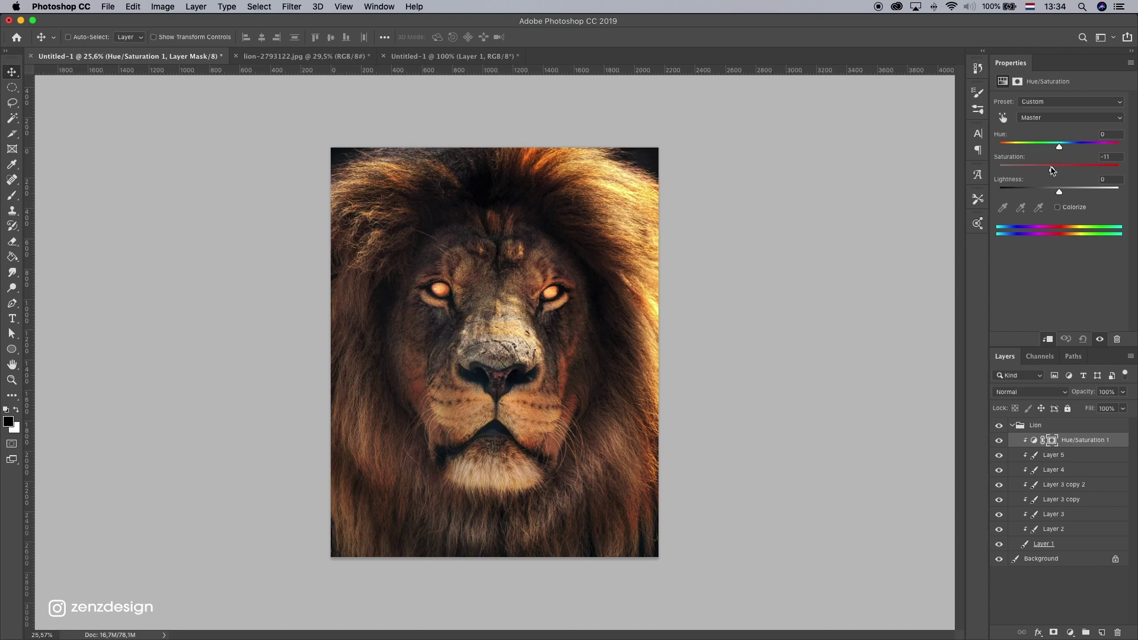
drag(1052, 171, 1040, 172)
click(998, 441)
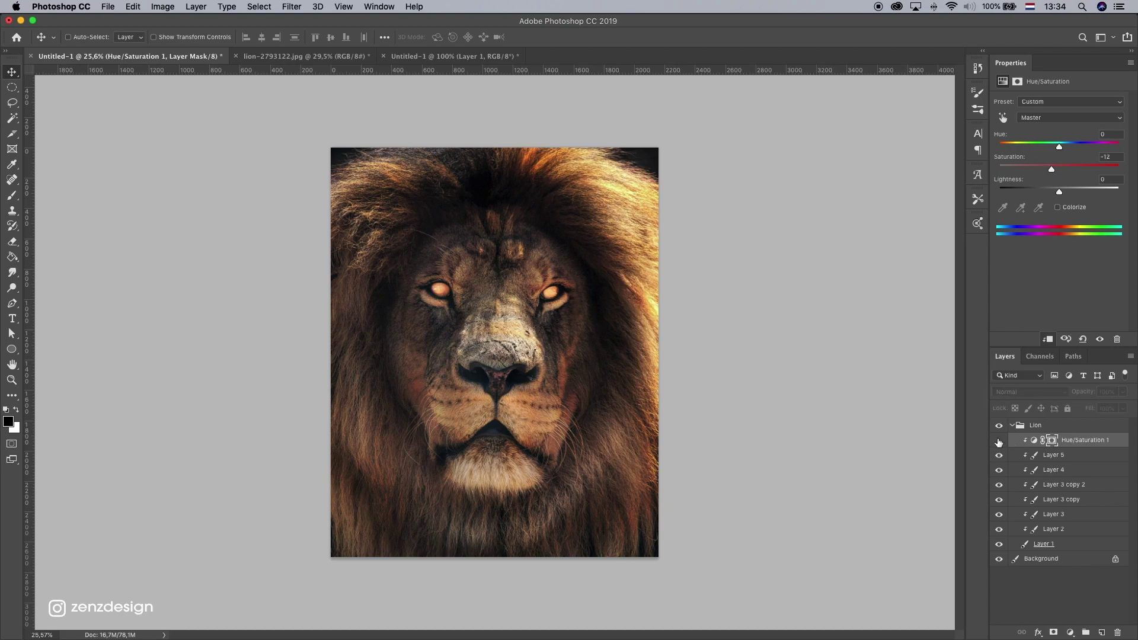
click(999, 440)
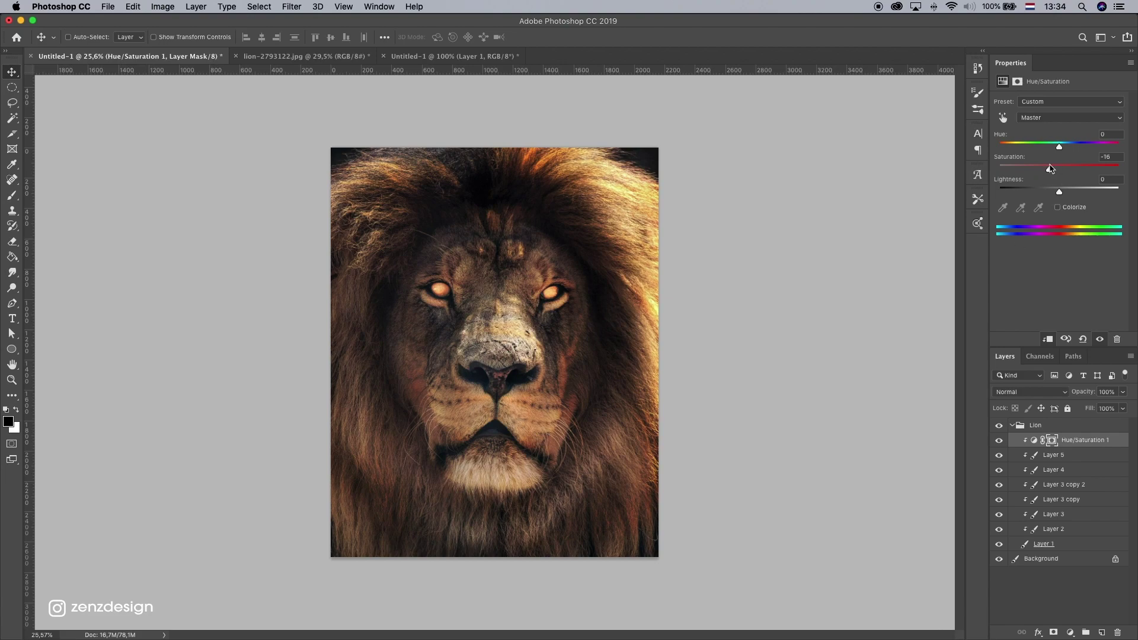
click(12, 87)
click(65, 87)
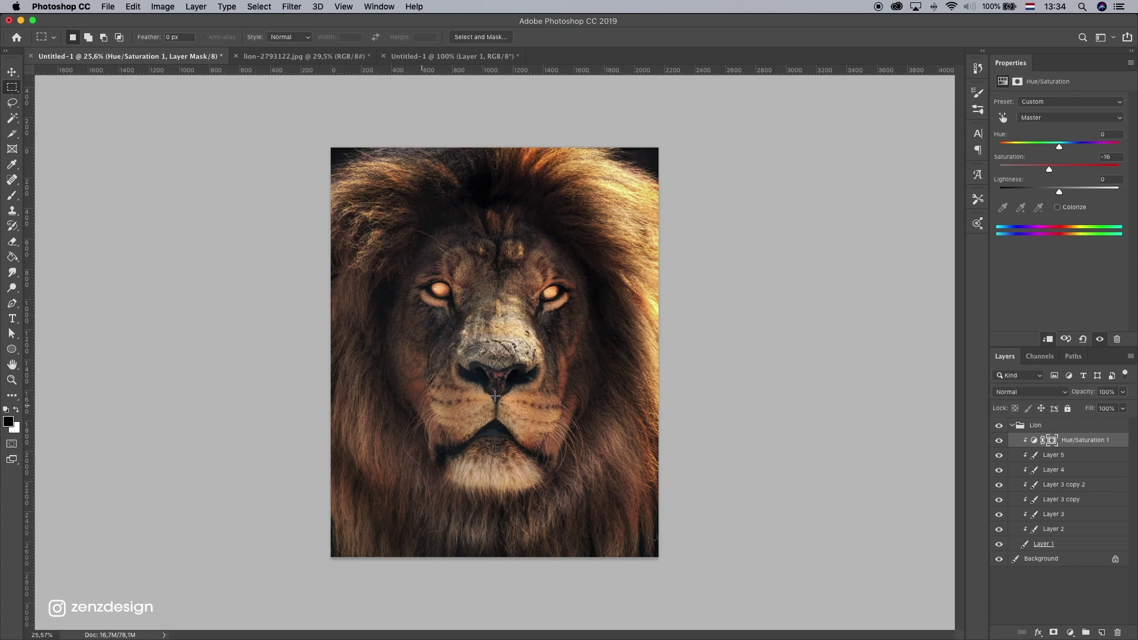
drag(292, 215, 168, 269)
click(12, 87)
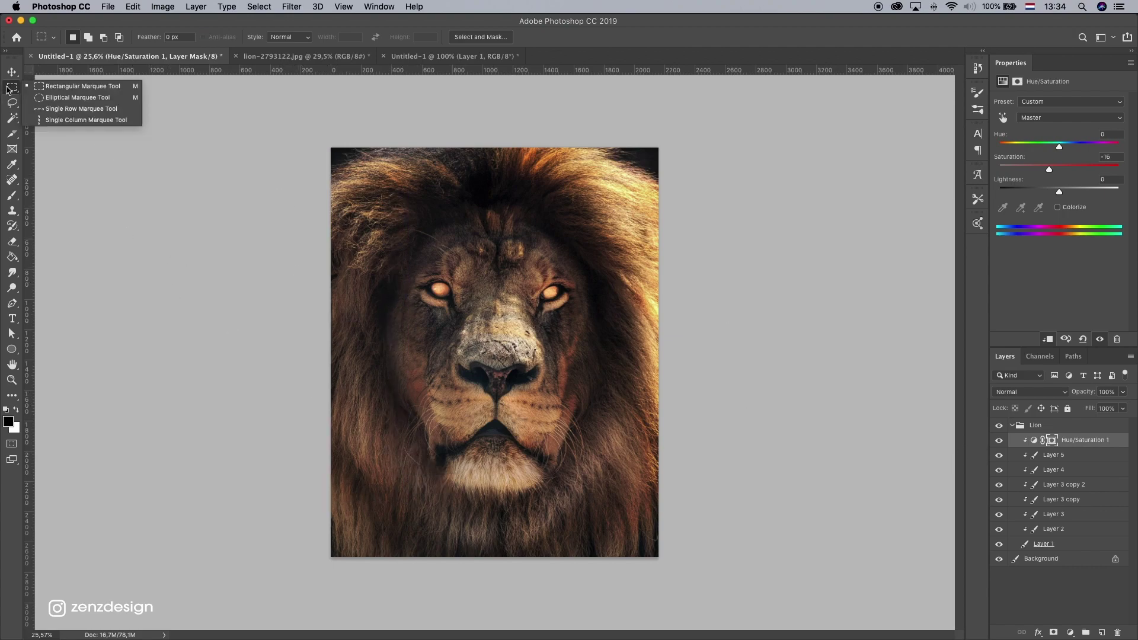
click(58, 93)
drag(285, 221, 430, 392)
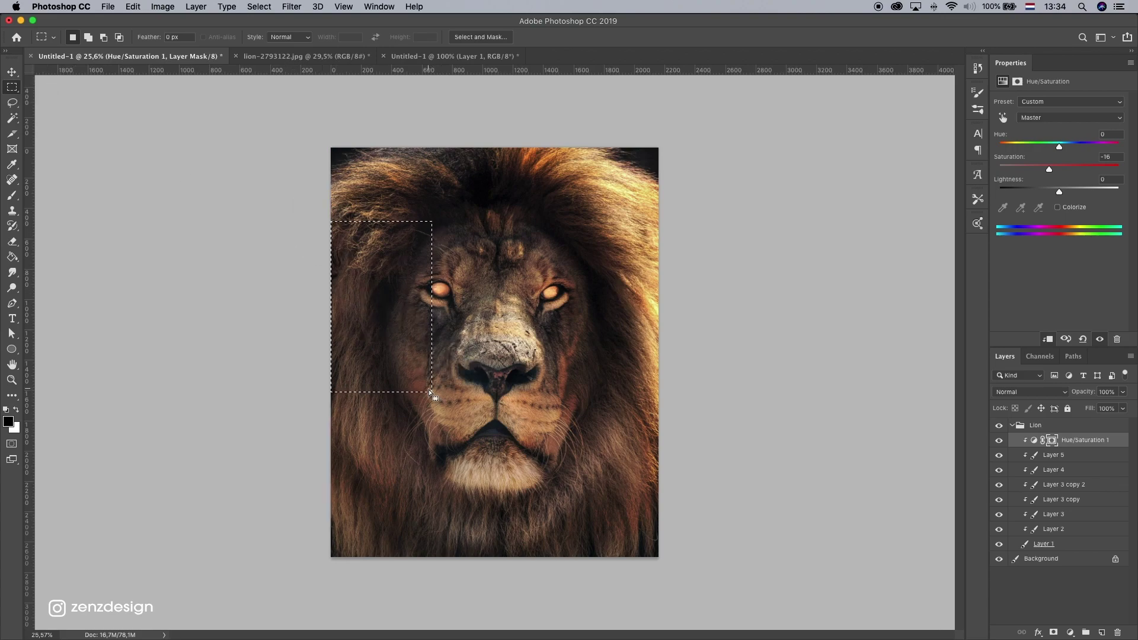
drag(396, 299, 582, 305)
click(472, 267)
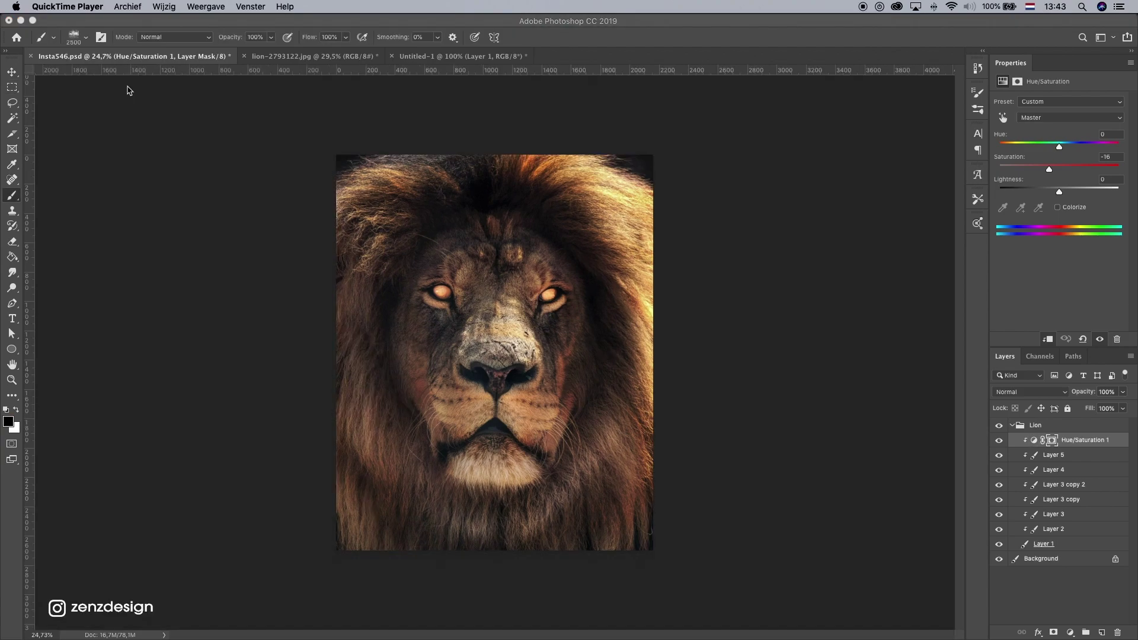
click(239, 10)
click(181, 25)
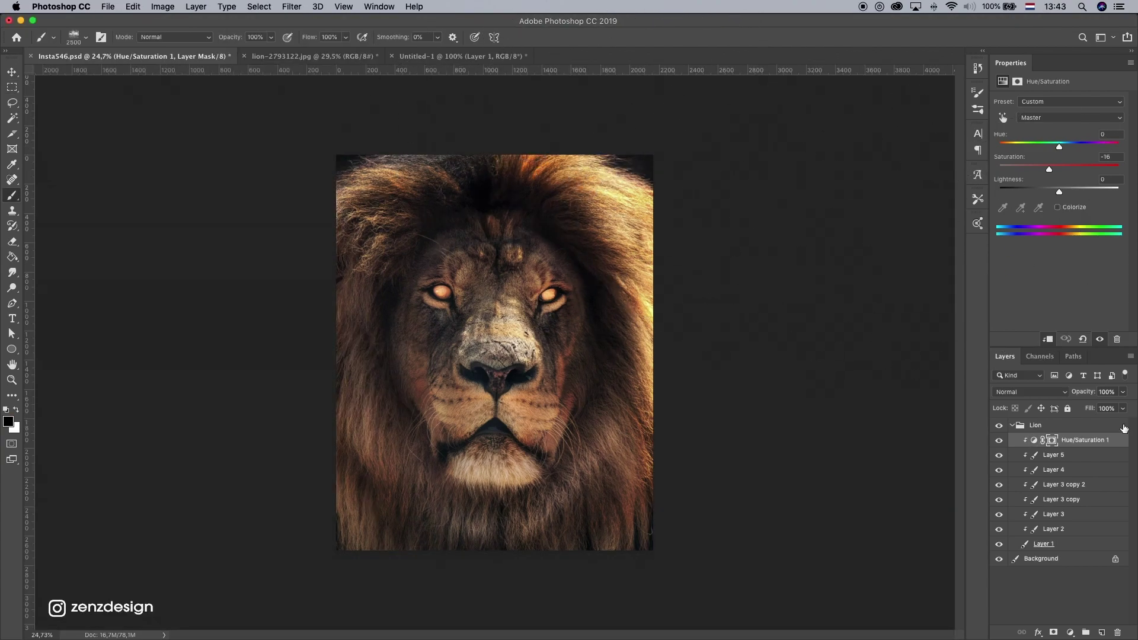
- Add a Brightness/Contrast adjustment clipped above the Hue/Saturation layer and set its brightness to -150
click(1068, 632)
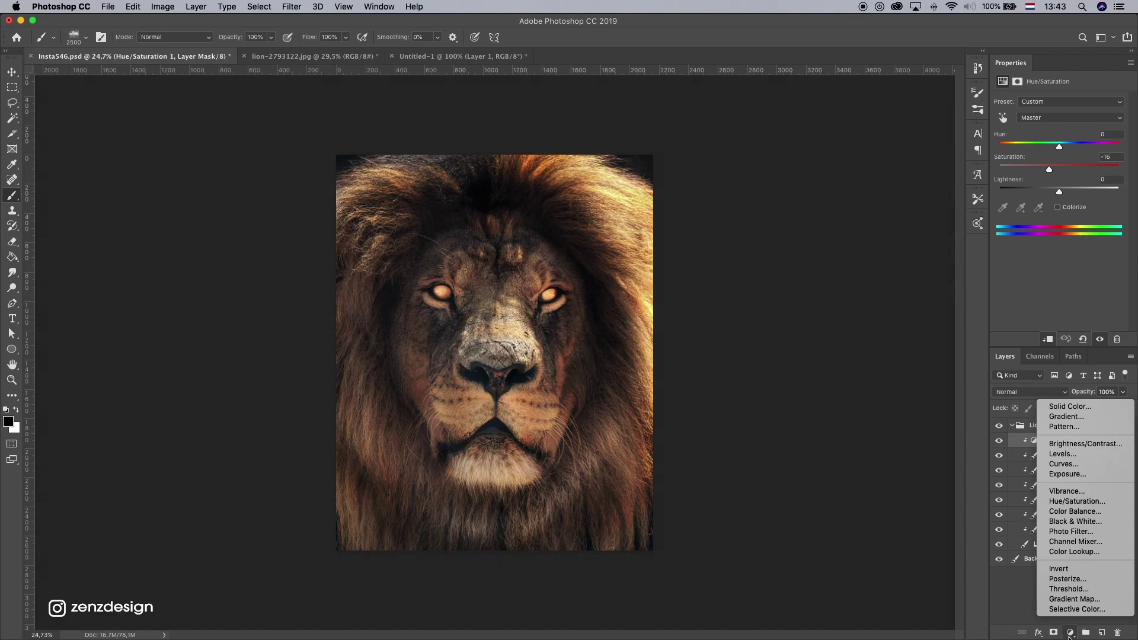
click(1085, 445)
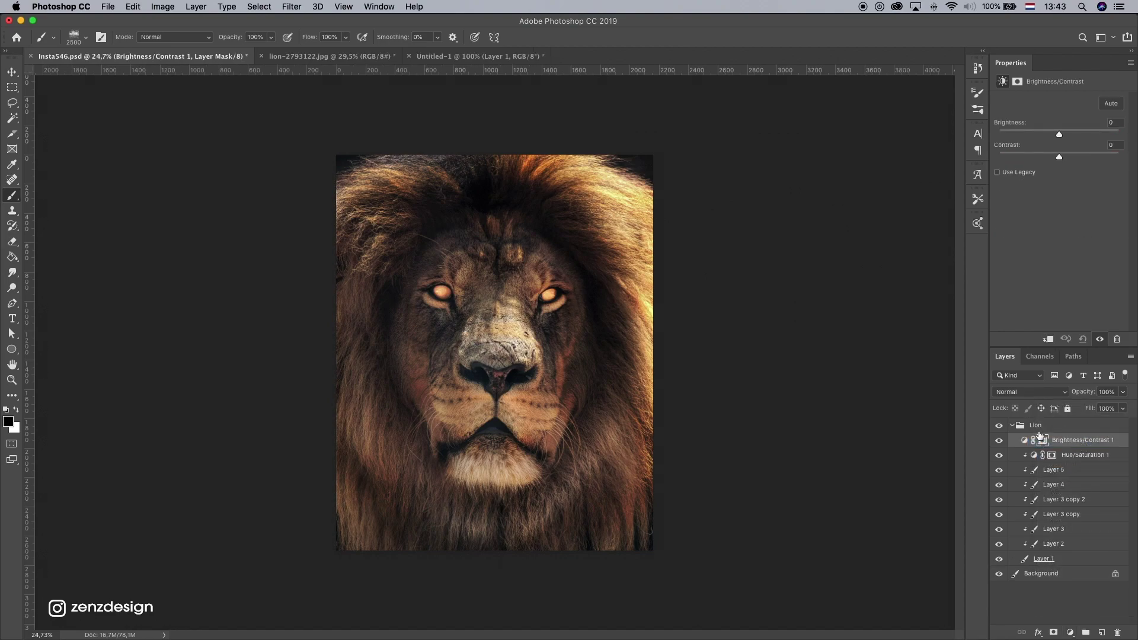
right_click(1074, 444)
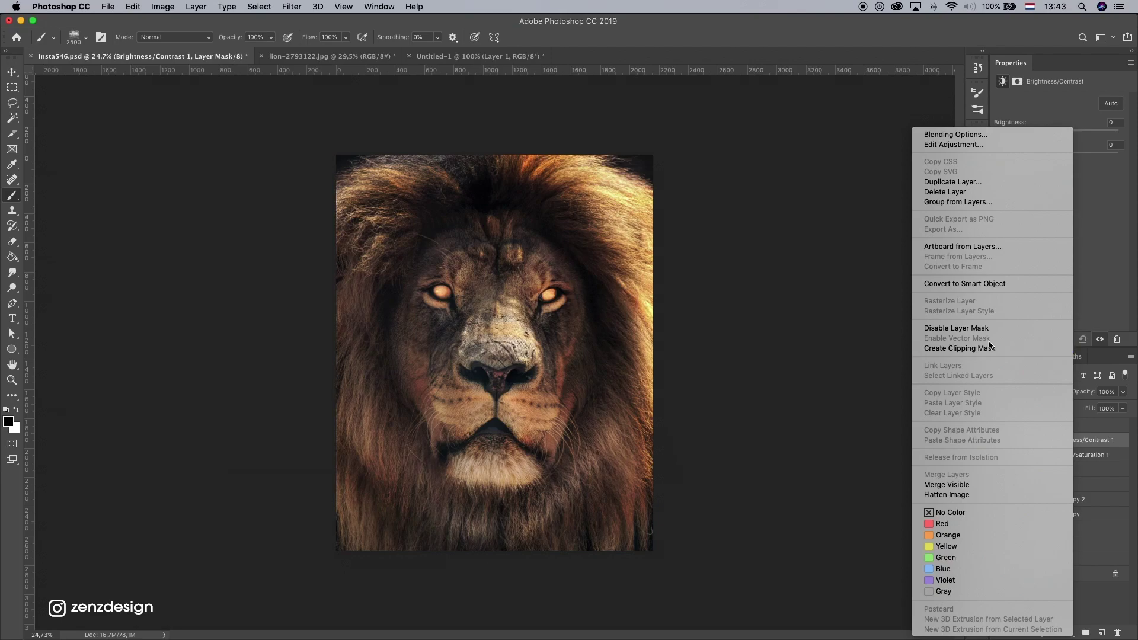
click(989, 347)
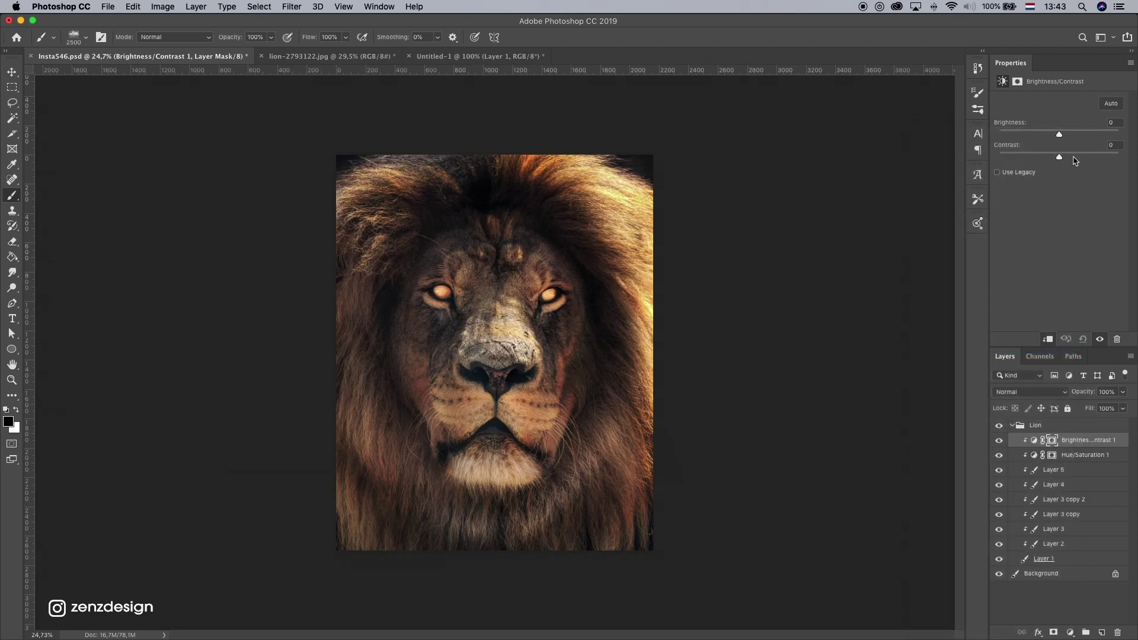
drag(1059, 136, 928, 171)
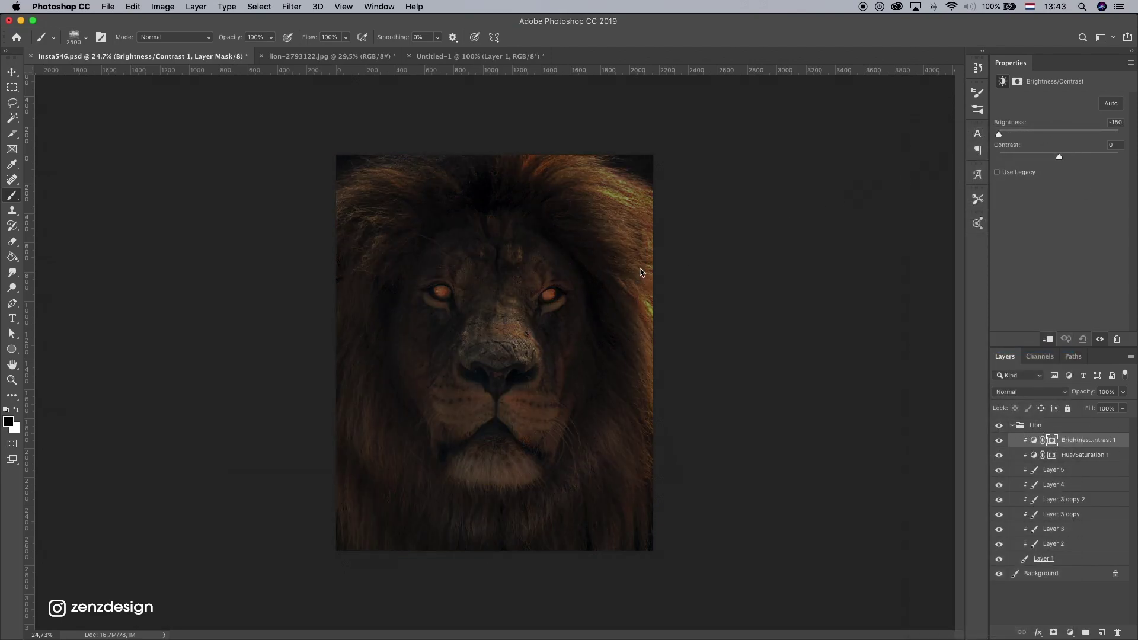
- Mask the darkening off the lion's face with a black 2500 px fog brush and compare the result with and without the adjustment
click(73, 38)
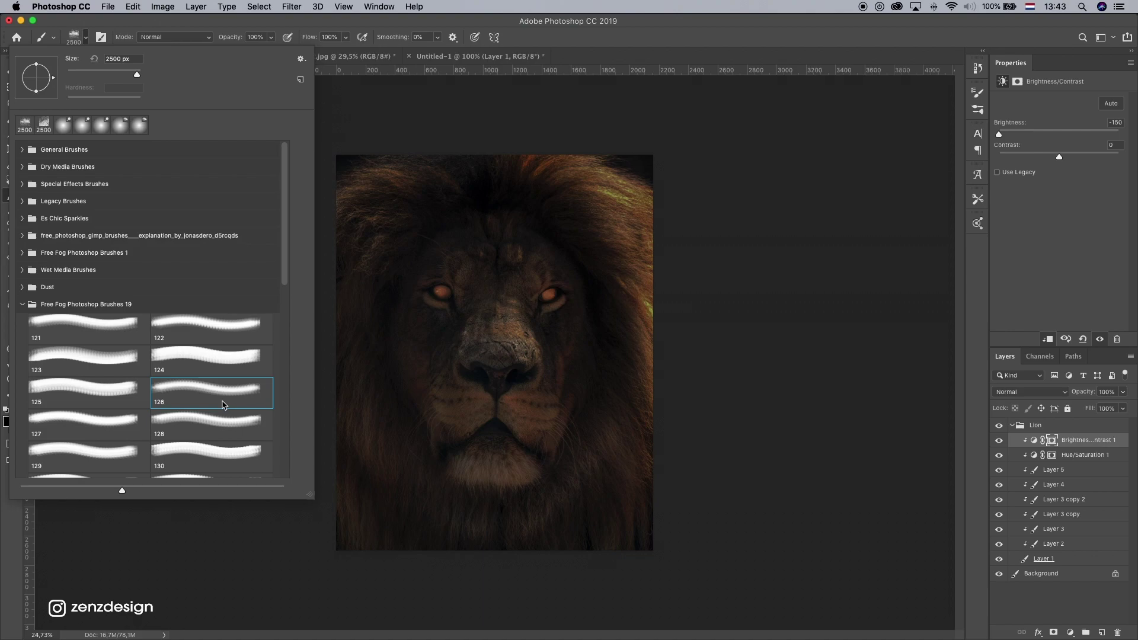
click(514, 25)
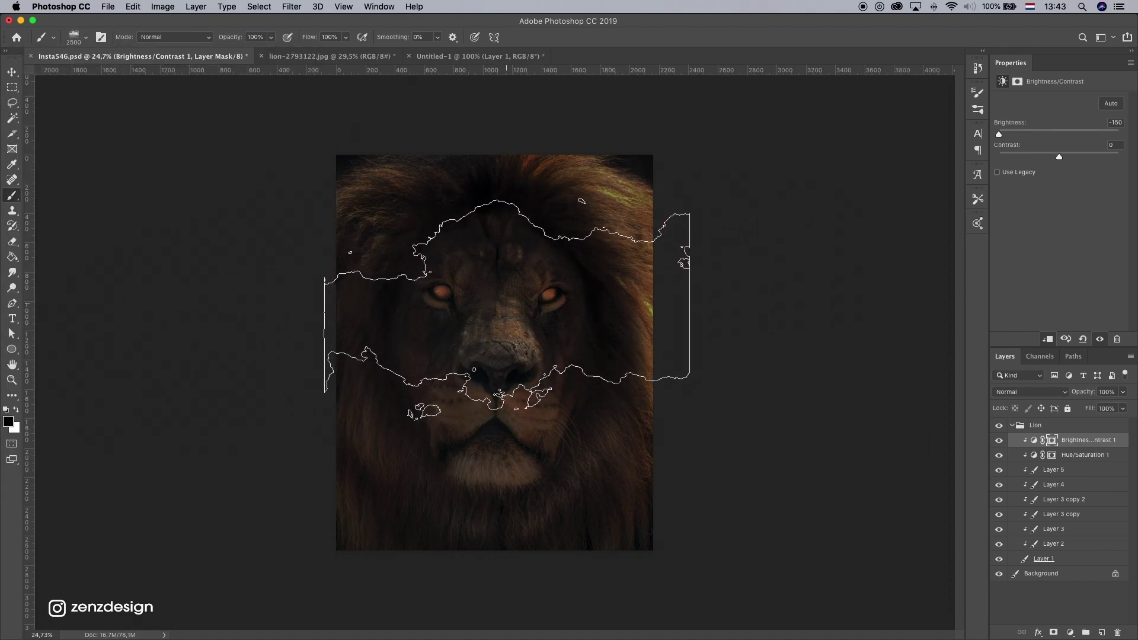
click(502, 309)
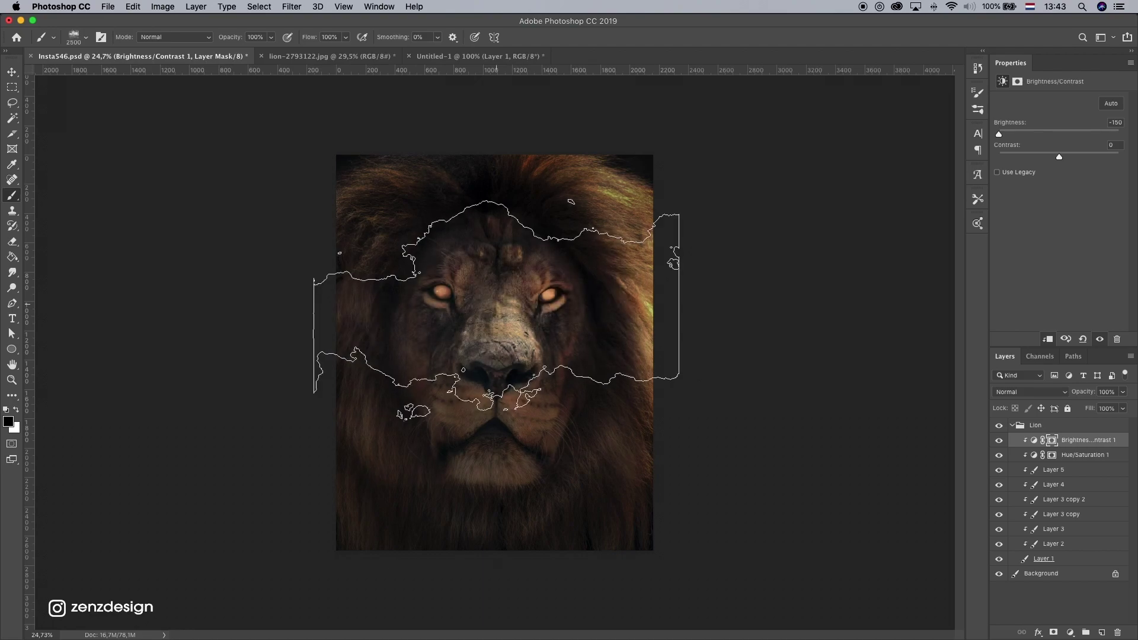
click(496, 309)
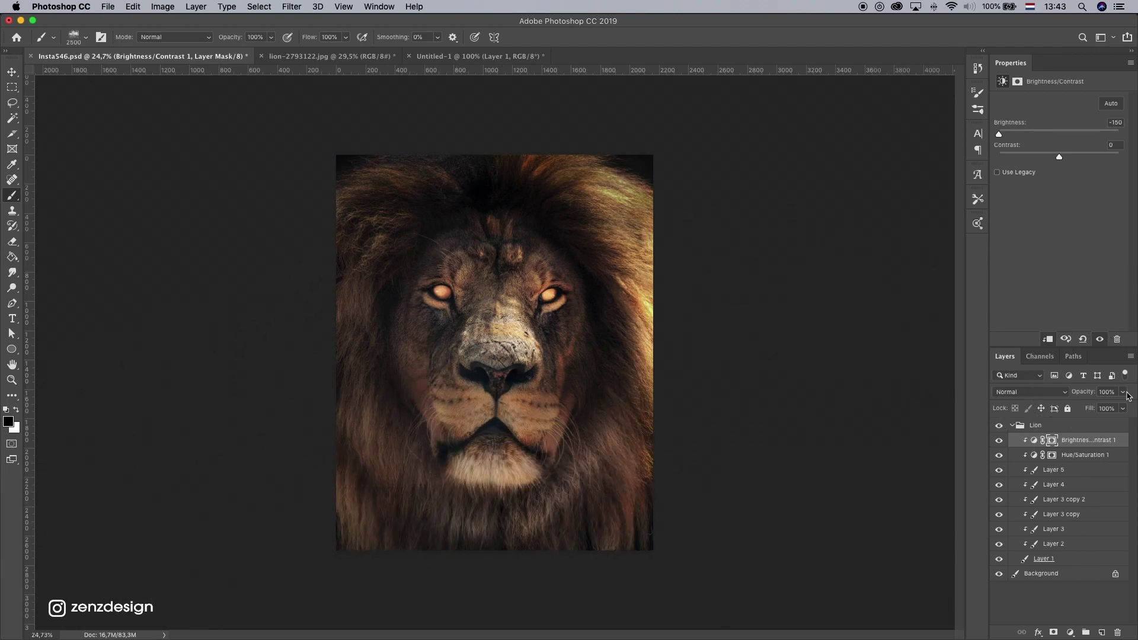
click(999, 442)
click(999, 442)
scroll(574, 285, down, 3)
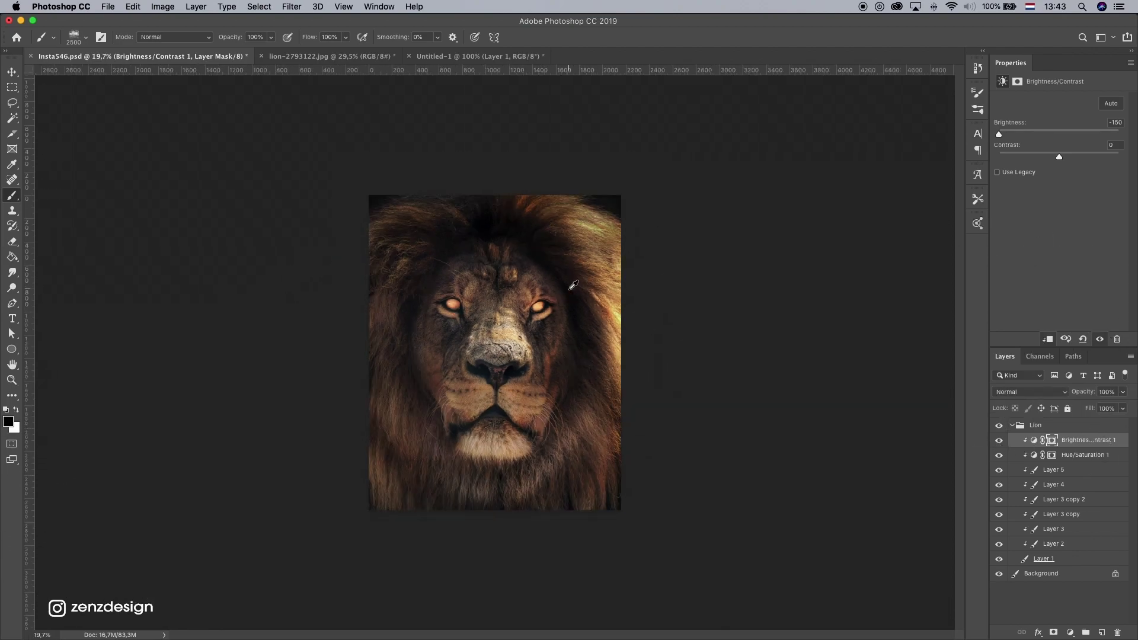
scroll(574, 284, up, 3)
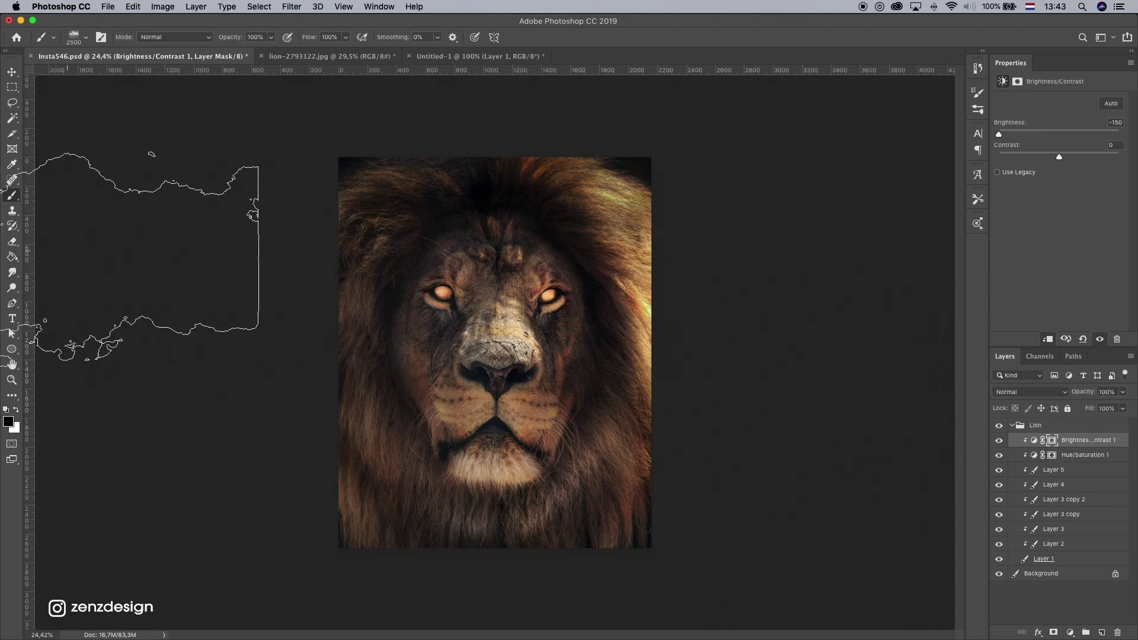
- Add a Curves adjustment clipped above the Brightness/Contrast layer and darken the midtones to input 102, output 76
click(1070, 633)
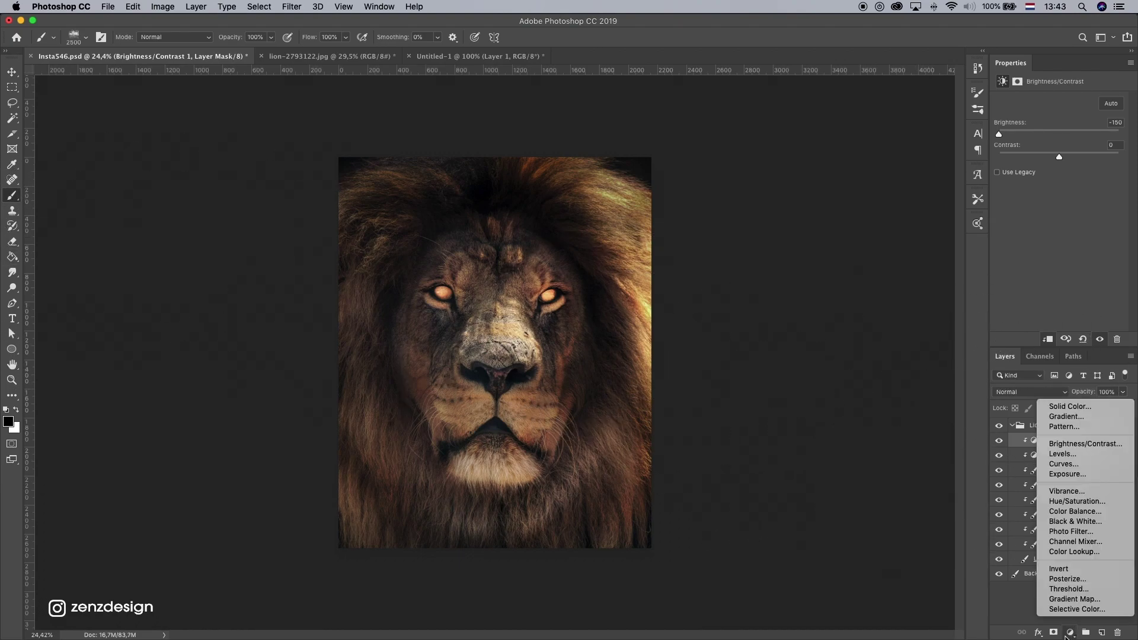
click(1061, 463)
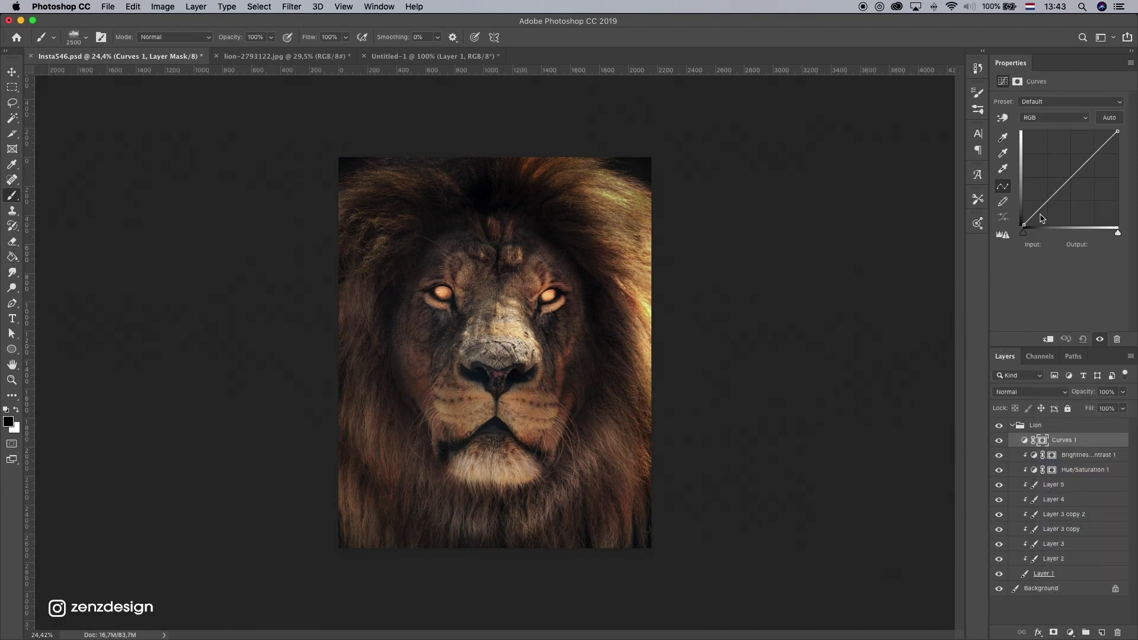
click(1047, 340)
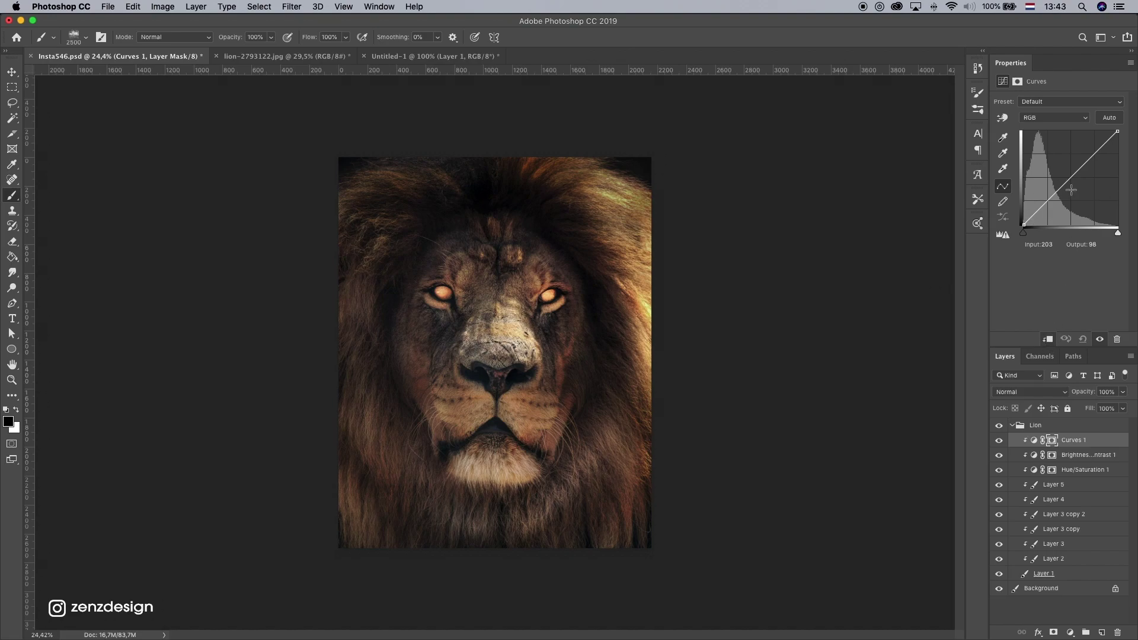
drag(1071, 190, 1060, 196)
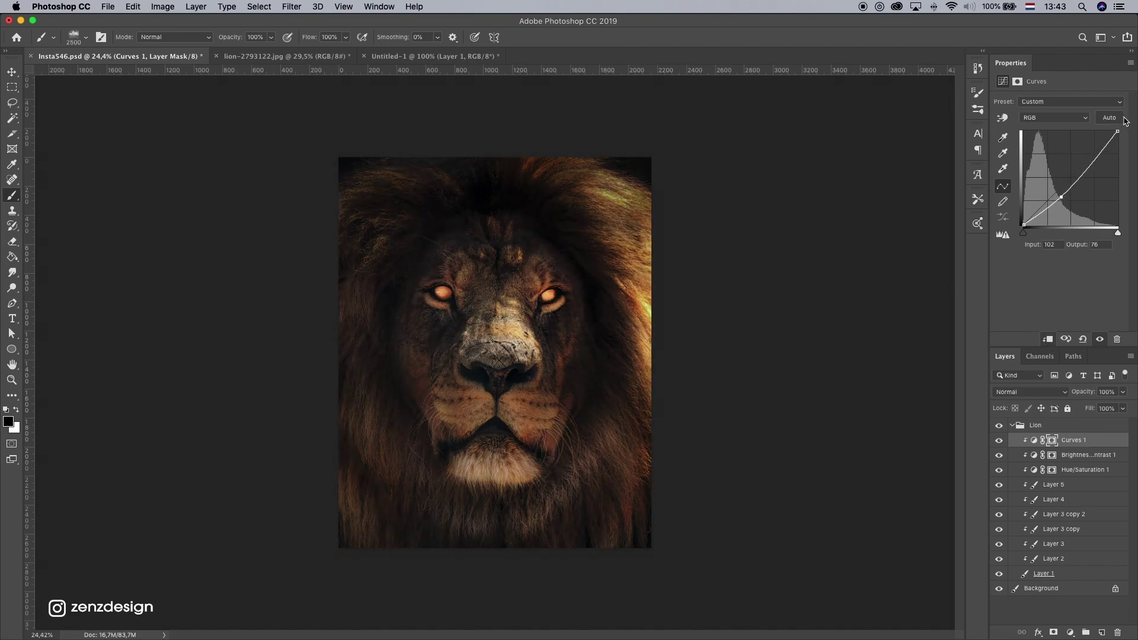
- Refine the RGB curve with a point at input 75, output 62 and the white point at input 250, then compare before and after
mouse_move(1115, 132)
mouse_down()
mouse_move(1099, 126)
mouse_move(1121, 128)
mouse_up()
drag(1061, 197, 1060, 196)
mouse_move(1117, 133)
mouse_down()
mouse_move(1105, 130)
mouse_move(1129, 131)
mouse_up()
drag(1060, 197, 1050, 202)
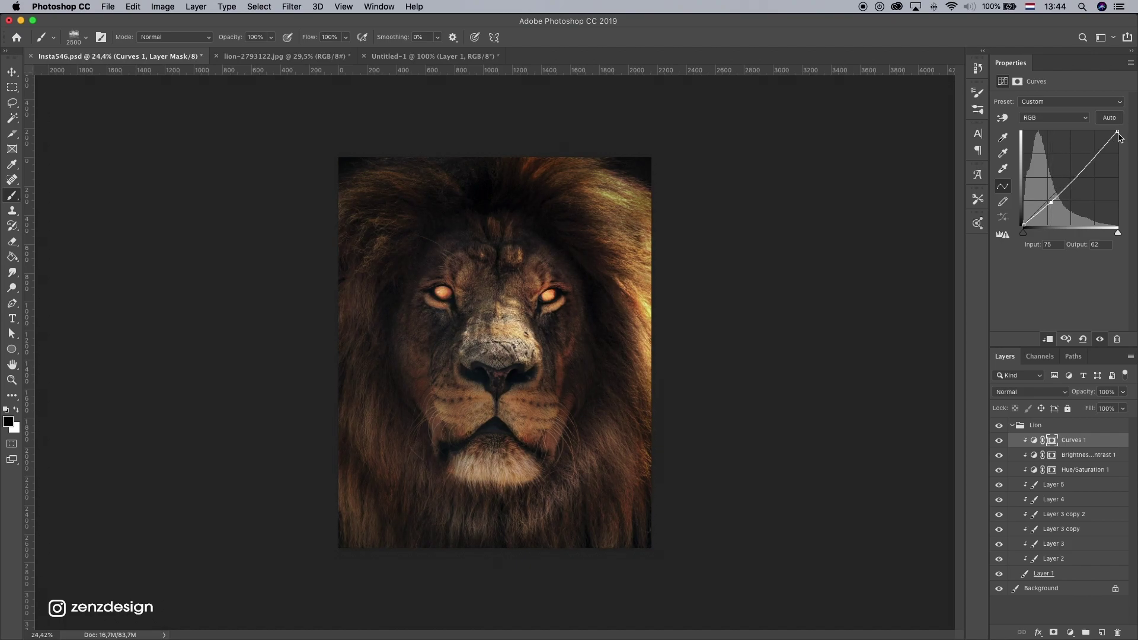
drag(1117, 132, 1115, 131)
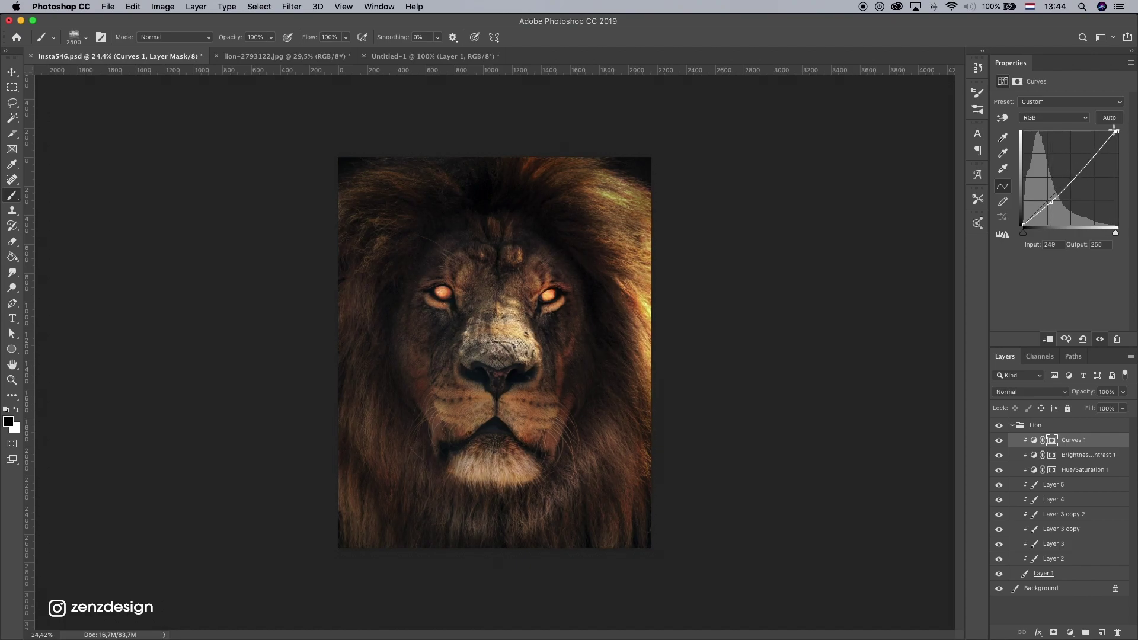
scroll(520, 388, down, 10)
scroll(519, 388, up, 12)
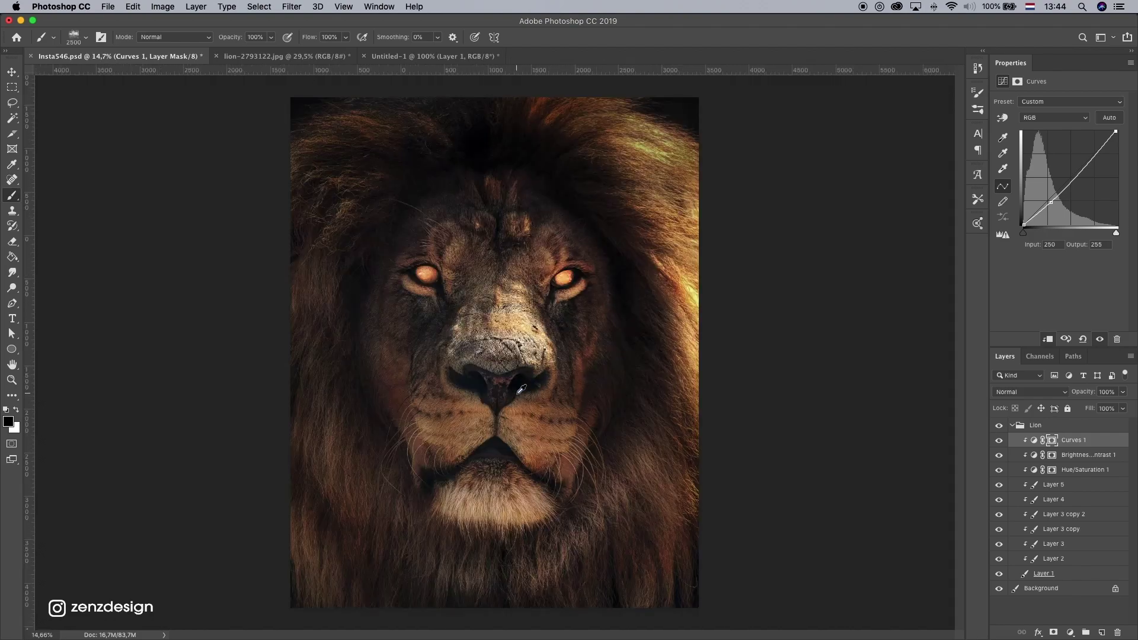
scroll(527, 384, down, 2)
click(998, 442)
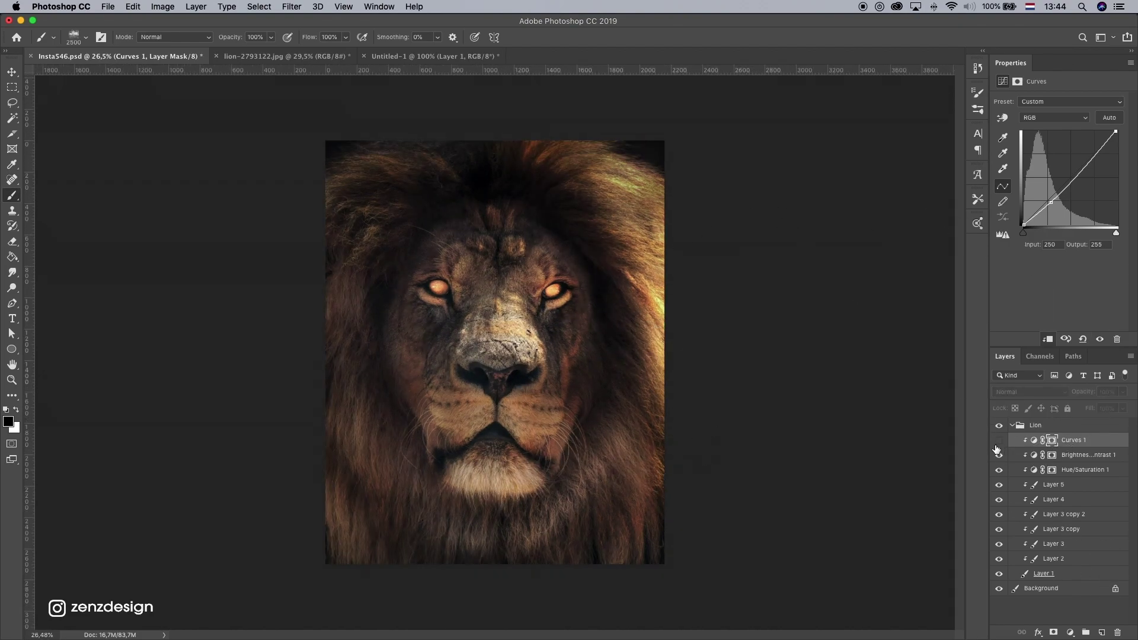
click(997, 443)
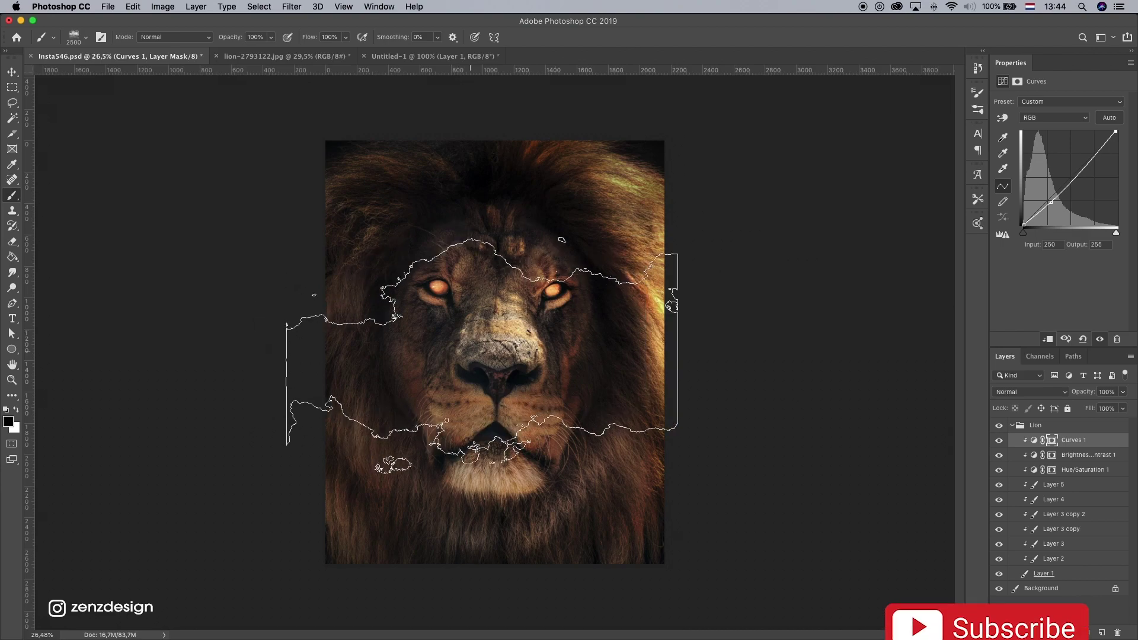
- Switch to the Move tool and select the Lion layer group
key(super+d)
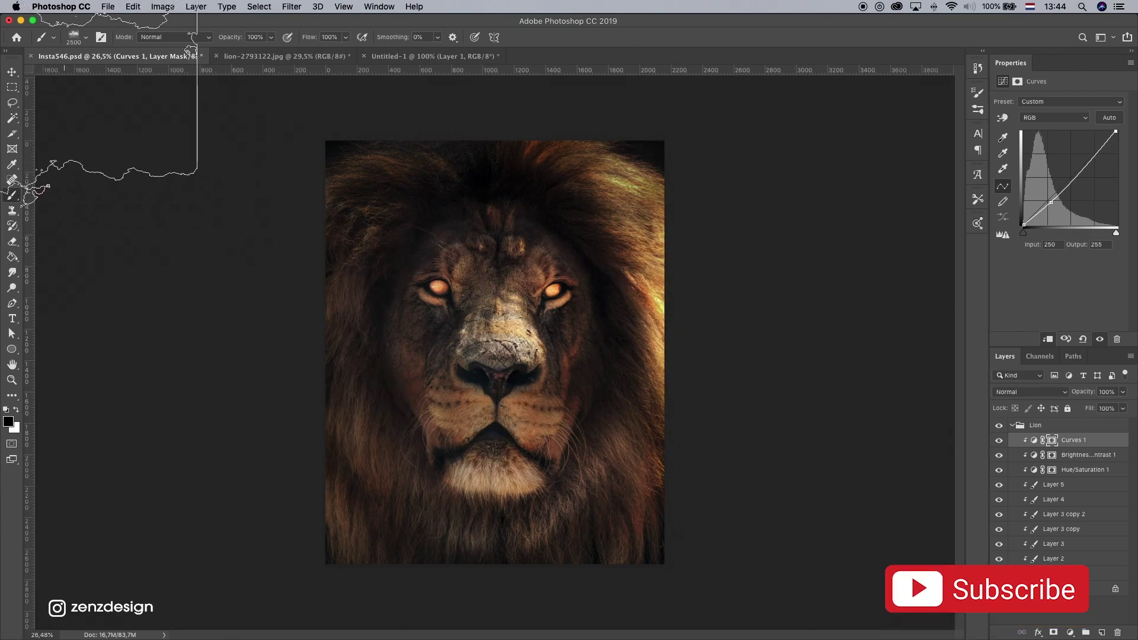
click(11, 72)
click(1046, 425)
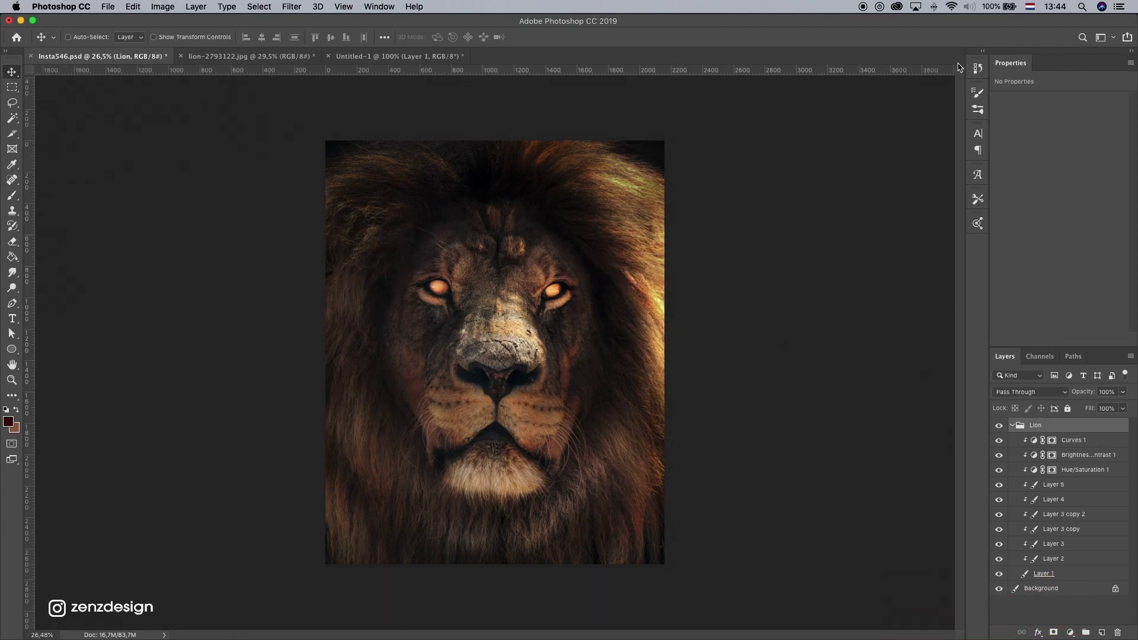
click(880, 7)
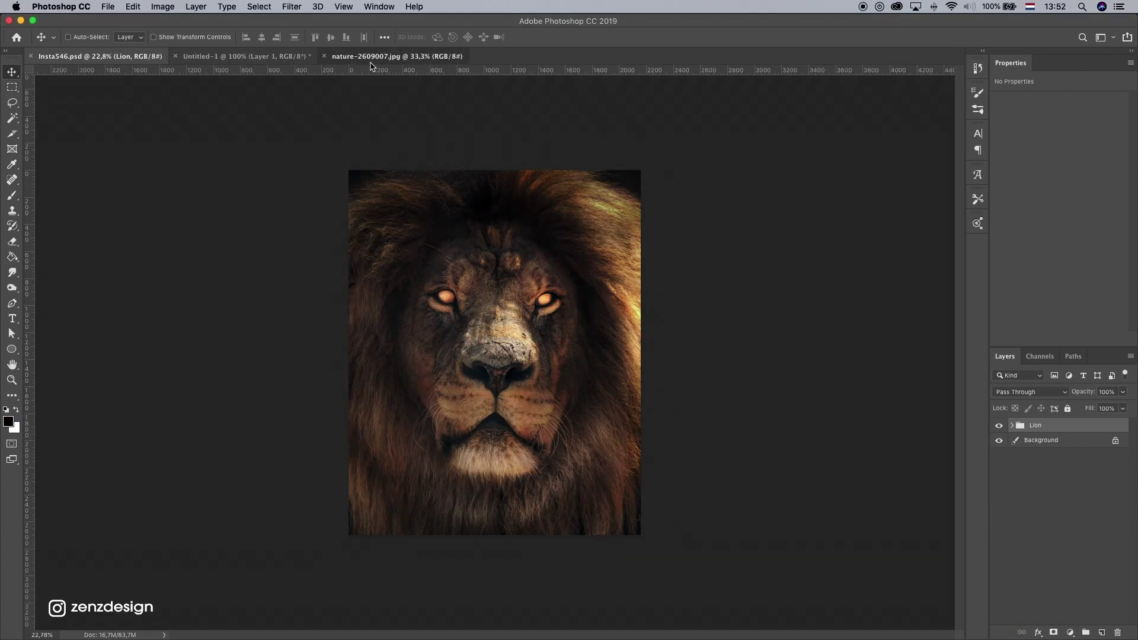
- Paste the copied campfire photo from nature-2609007.jpg into Insta546.psd above the Lion group and convert it to a smart object
click(397, 57)
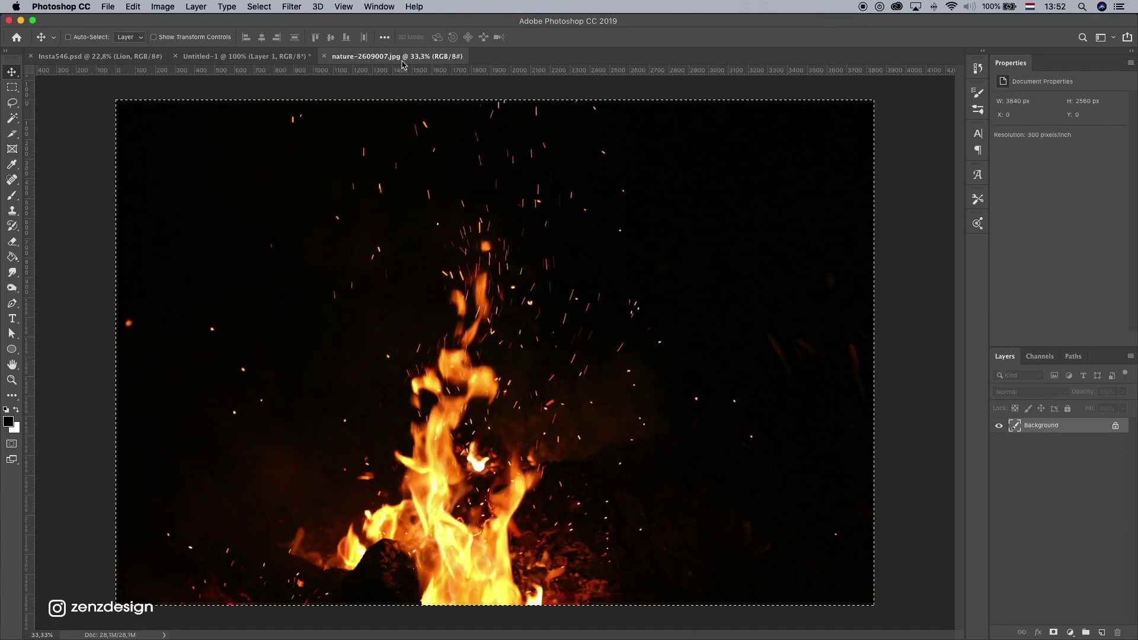
click(136, 59)
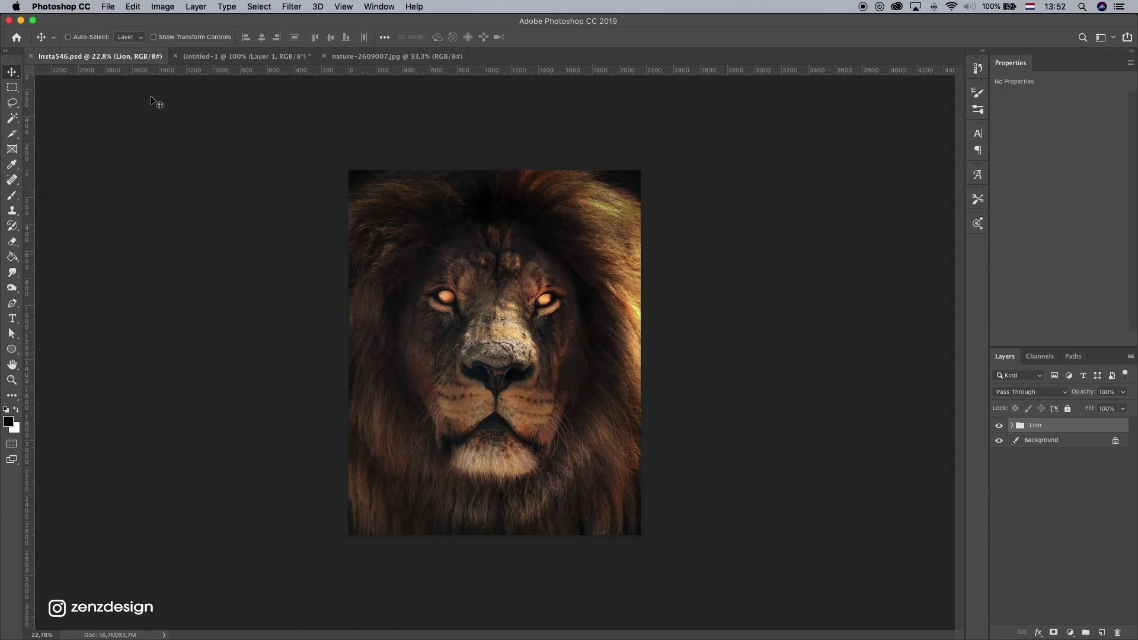
key(super+v)
right_click(1045, 428)
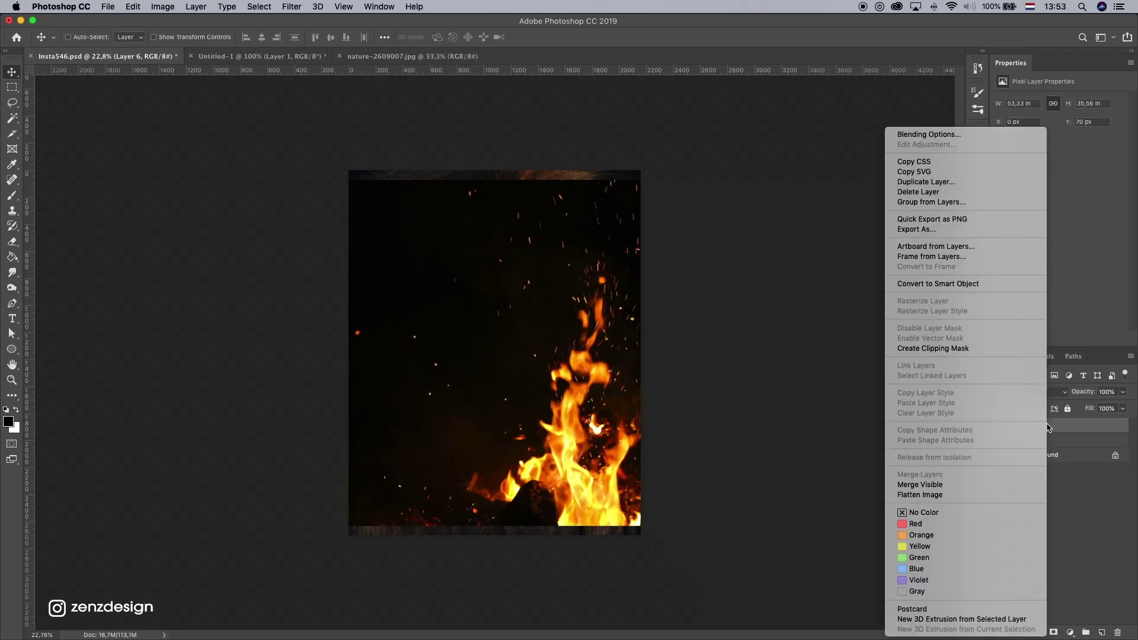
click(959, 286)
- Set the fire layer's blend mode to Screen and move the flames over the lion's muzzle
click(1036, 392)
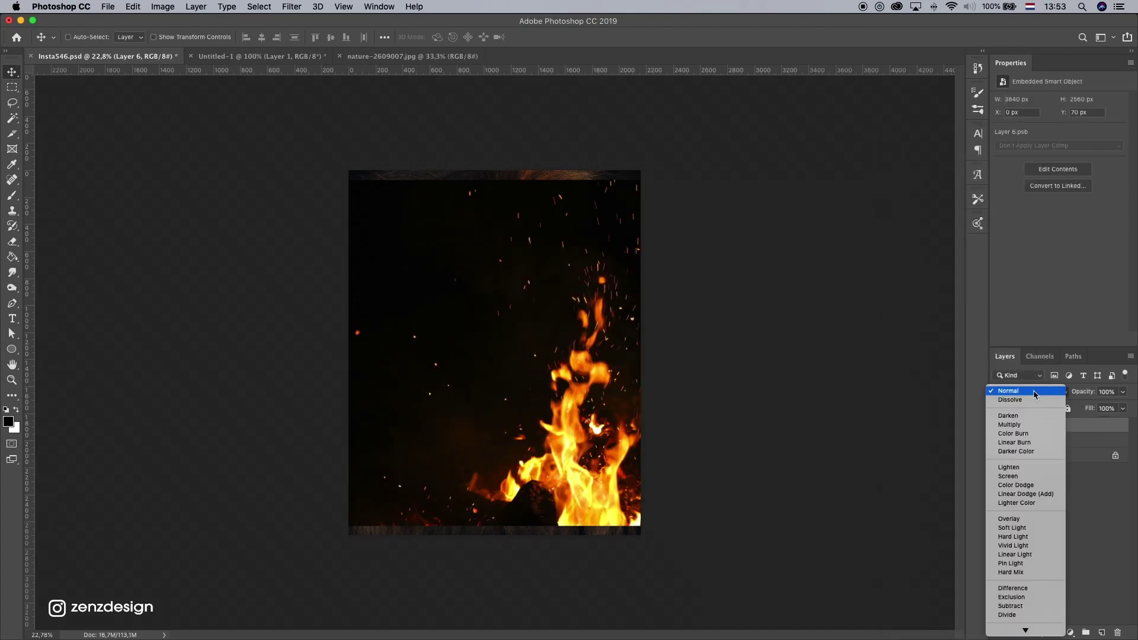
click(1017, 474)
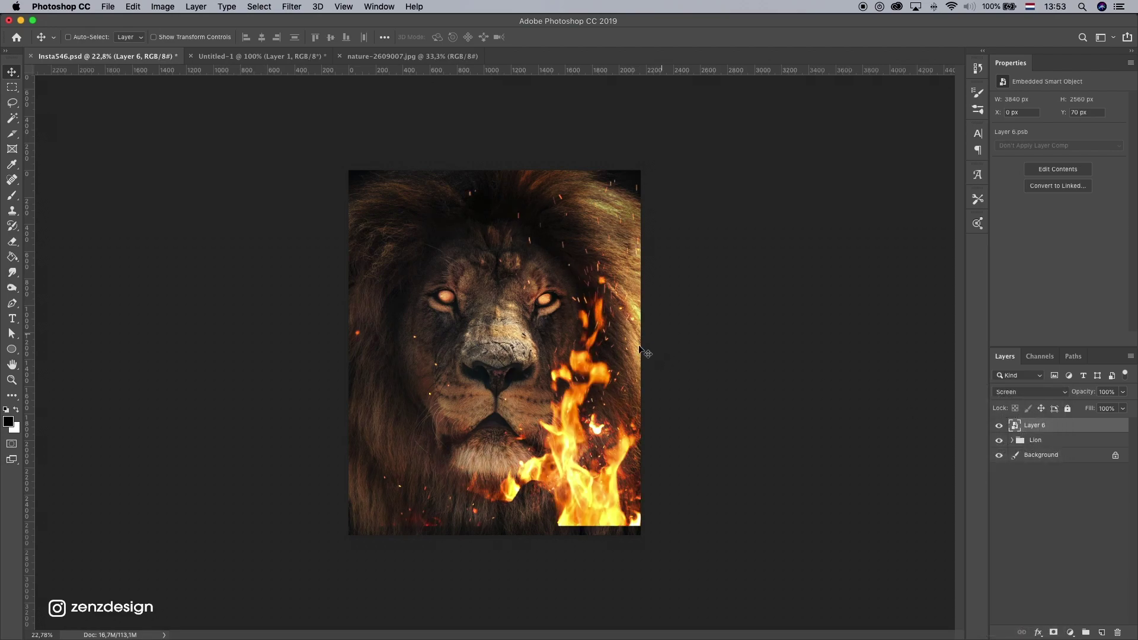
drag(647, 353, 550, 348)
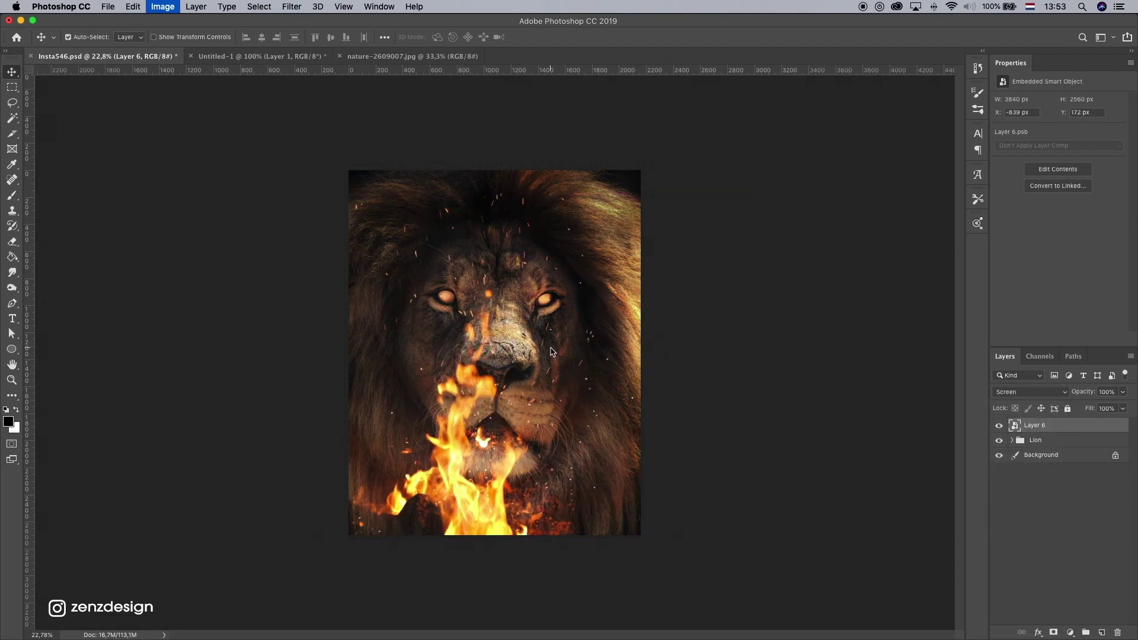
- Apply a Levels smart filter to the fire layer, sampling its black point from the dark area beside the lion's eye
key(super+l)
drag(611, 159, 764, 141)
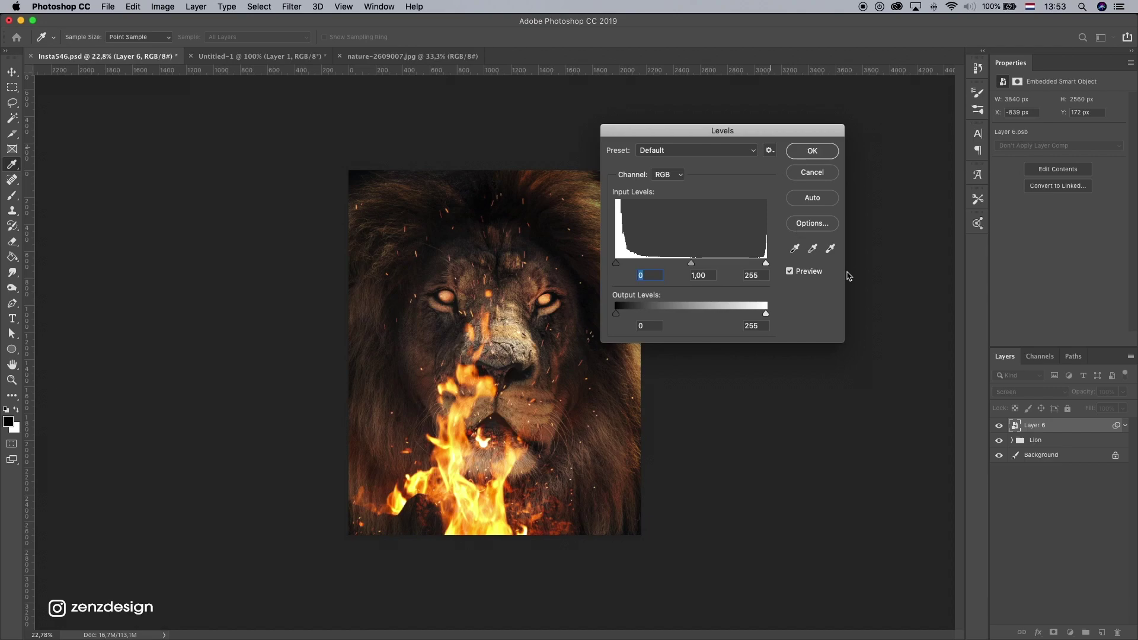
click(793, 249)
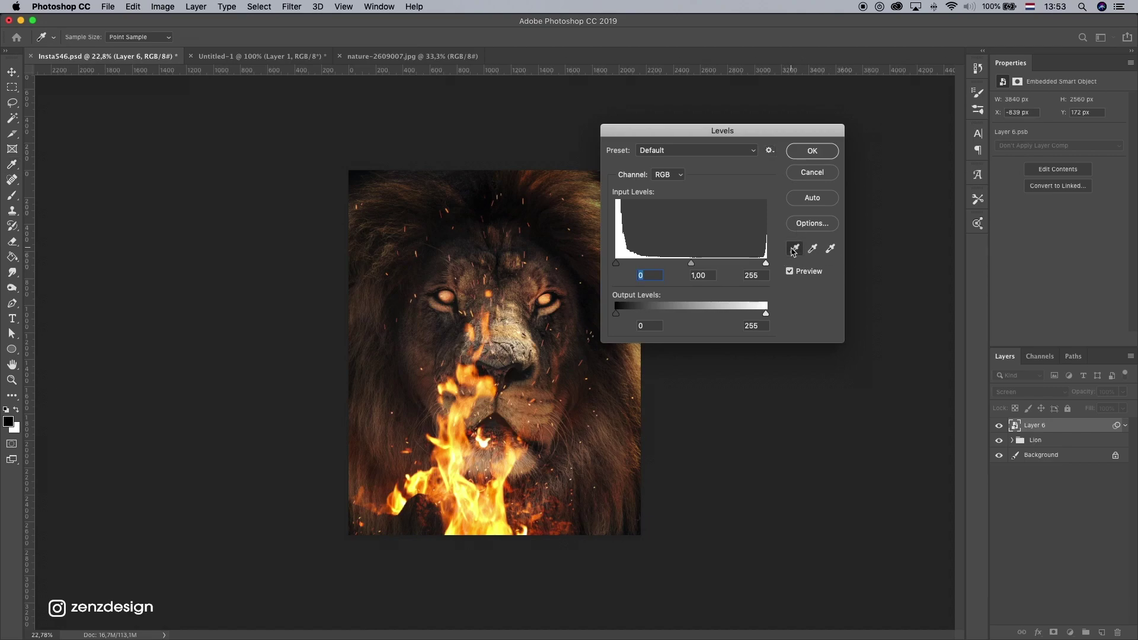
click(553, 272)
key(Return)
- Move the fire layer off the face so only its sparks fall along the left side of the mane
key(v)
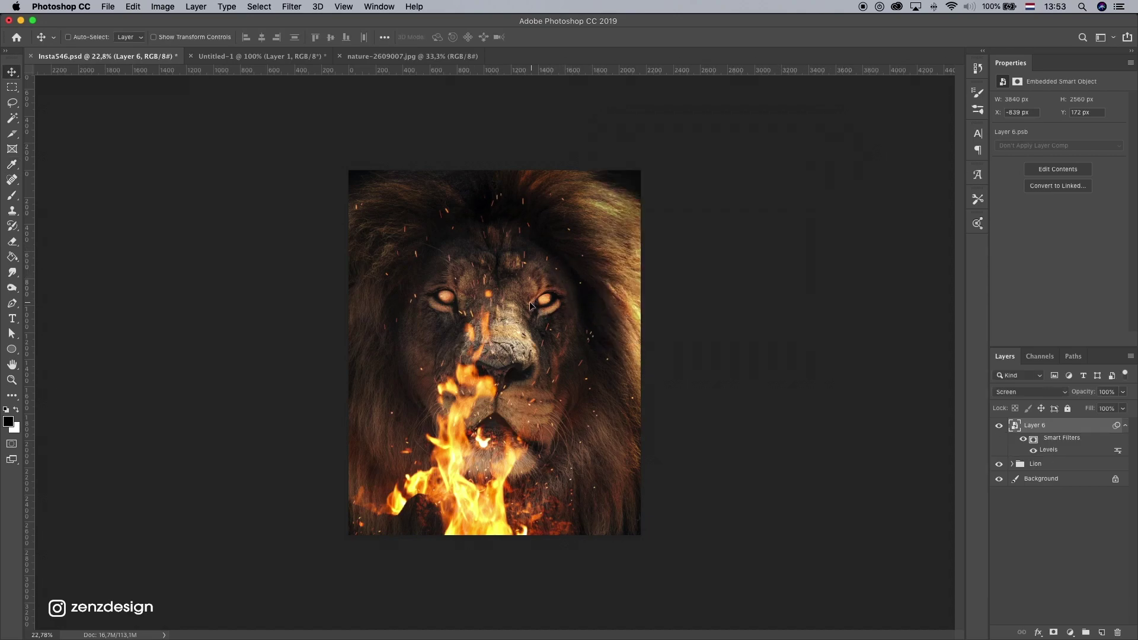
drag(583, 312, 422, 418)
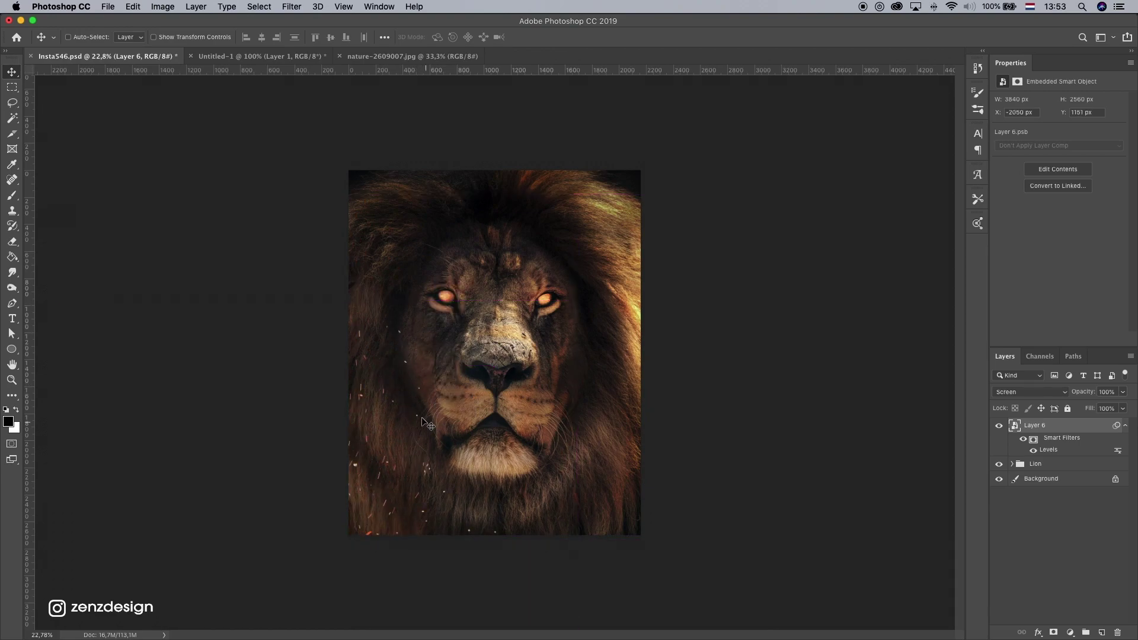
drag(383, 331, 339, 255)
- Duplicate the spark layer, then place the copy over the lower right mane and the original over the lower left mane
drag(1046, 426, 1101, 632)
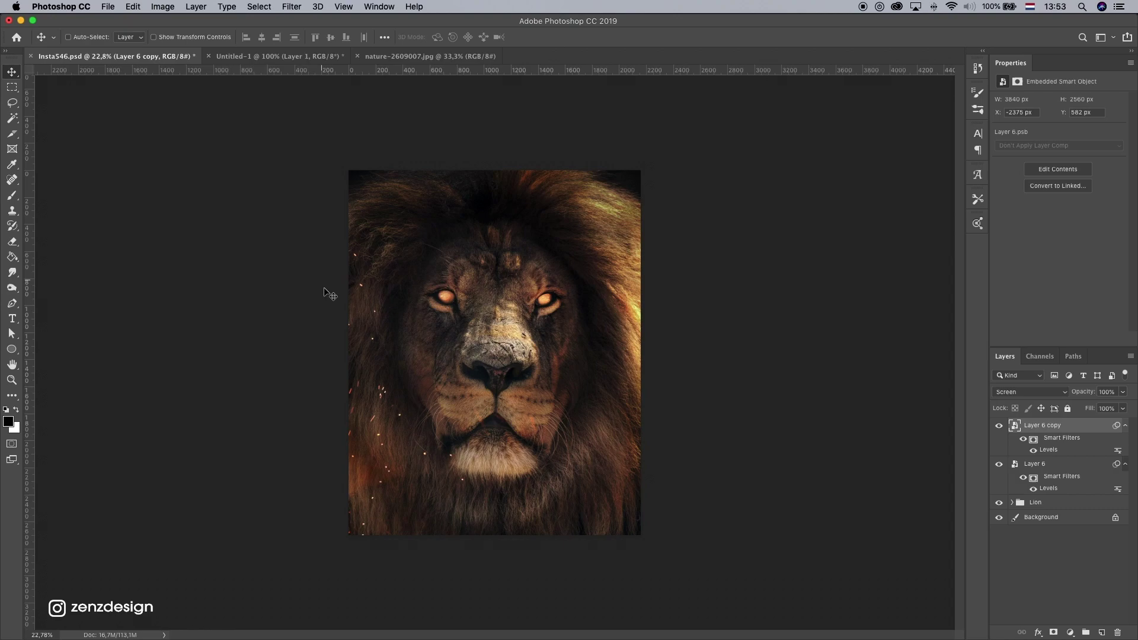
drag(673, 286, 634, 339)
click(1040, 465)
drag(380, 347, 409, 371)
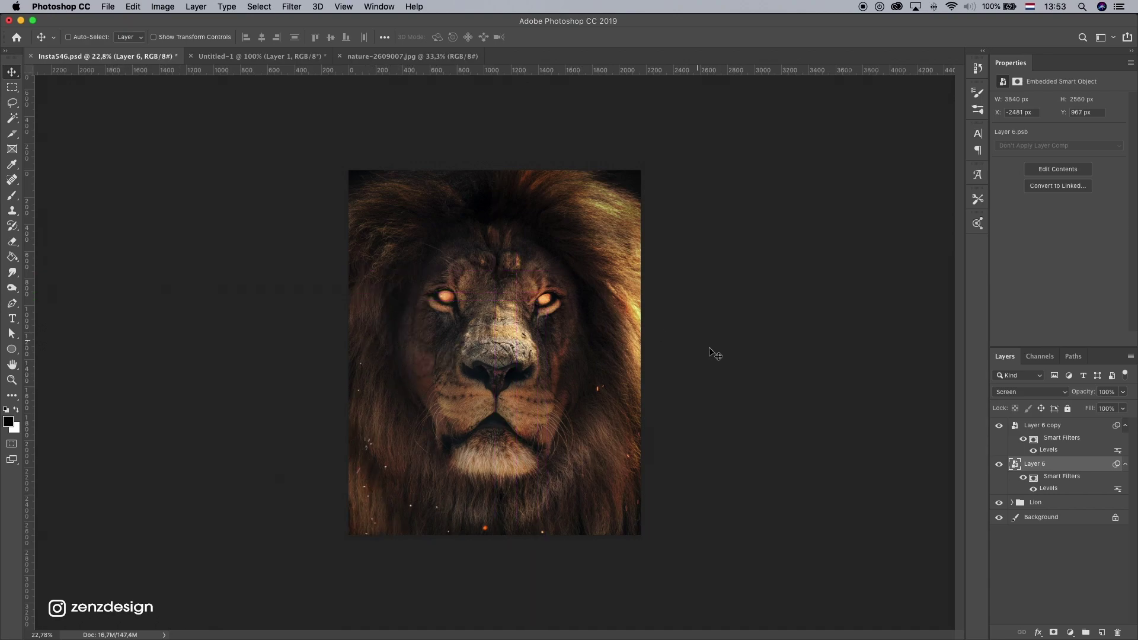
click(1045, 433)
drag(579, 342, 705, 379)
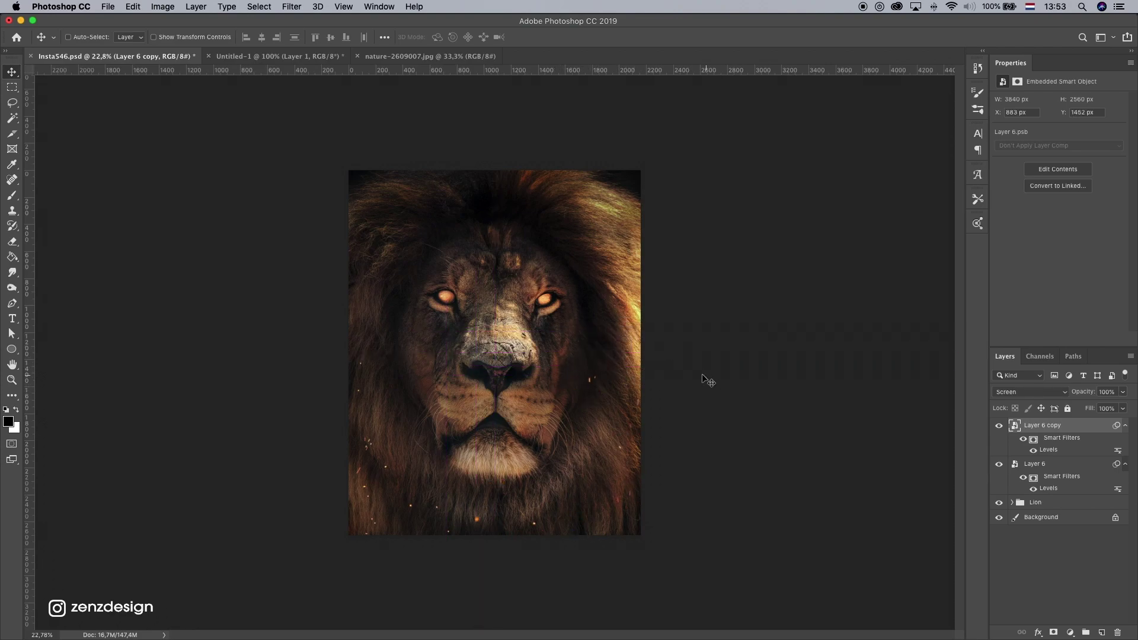
- Duplicate the spark layer again, rotate the copy counterclockwise and place its sparks over the upper right mane
drag(1062, 433, 1101, 632)
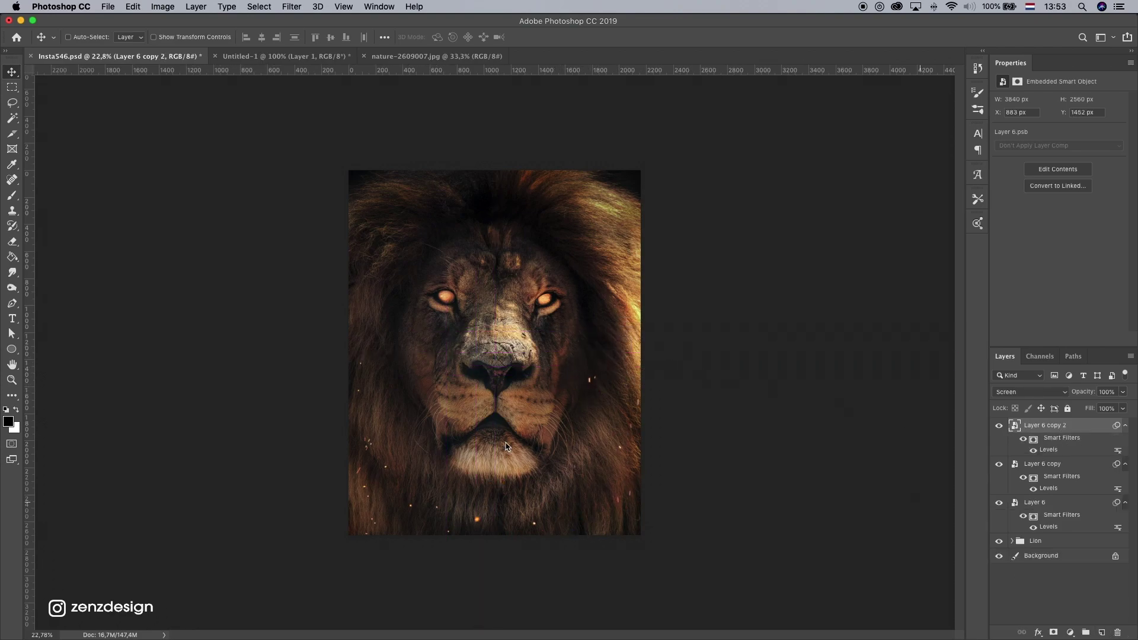
drag(607, 285, 656, 292)
key(super+t)
drag(580, 215, 568, 503)
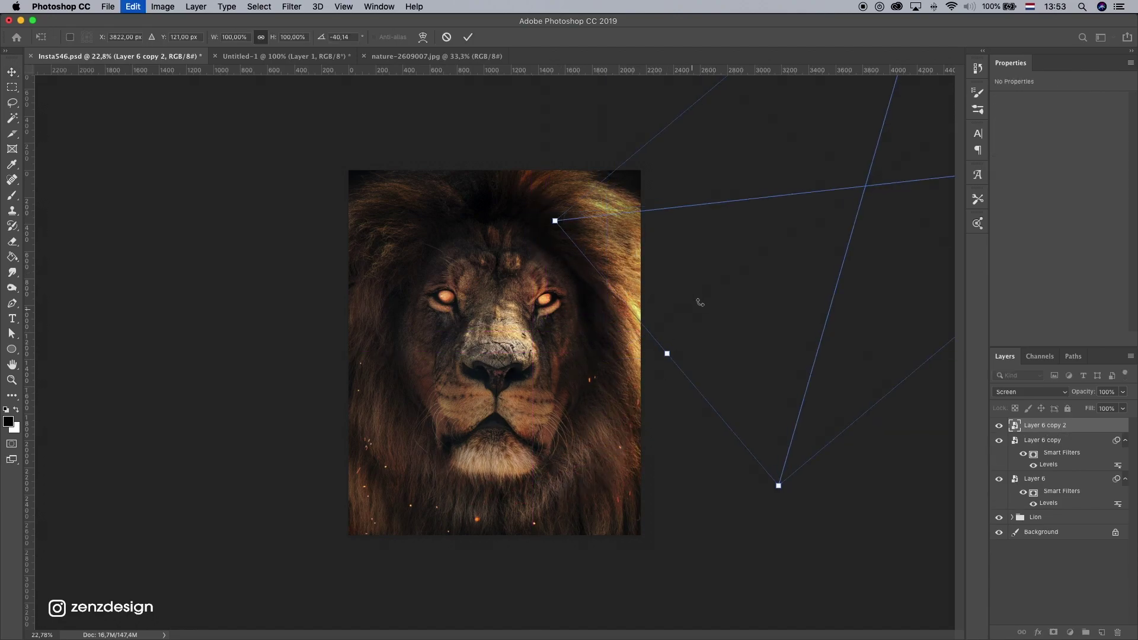
drag(702, 301, 533, 228)
key(Return)
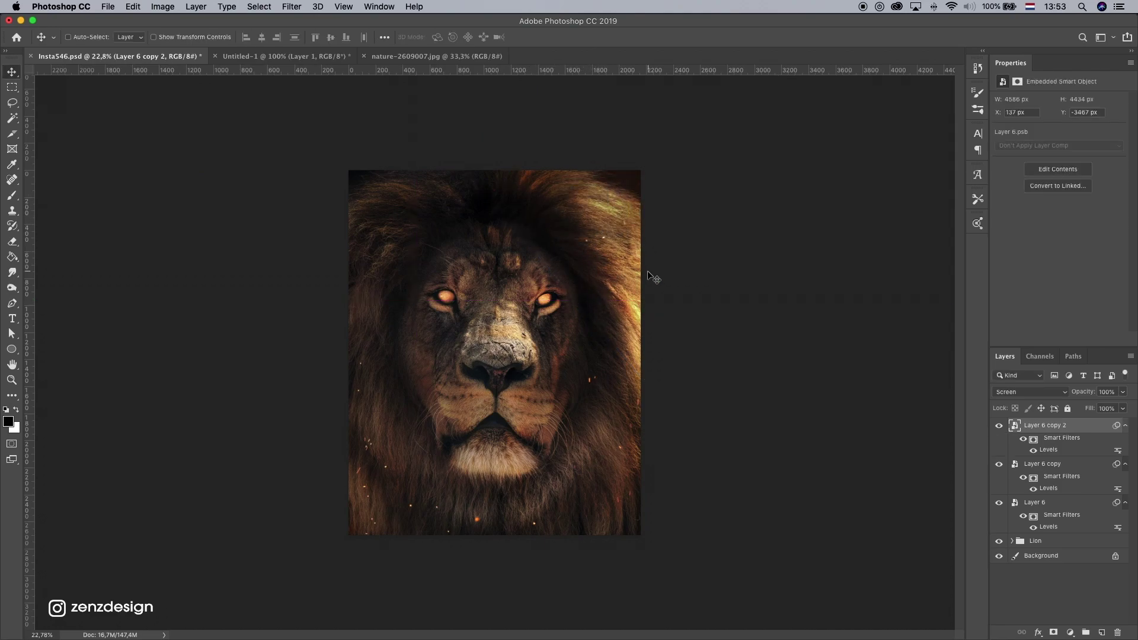
- Add a third copy of the spark layer, rotate it and place its sparks along the upper left mane
drag(1052, 429, 1101, 632)
drag(438, 265, 365, 345)
key(super+t)
drag(280, 370, 429, 254)
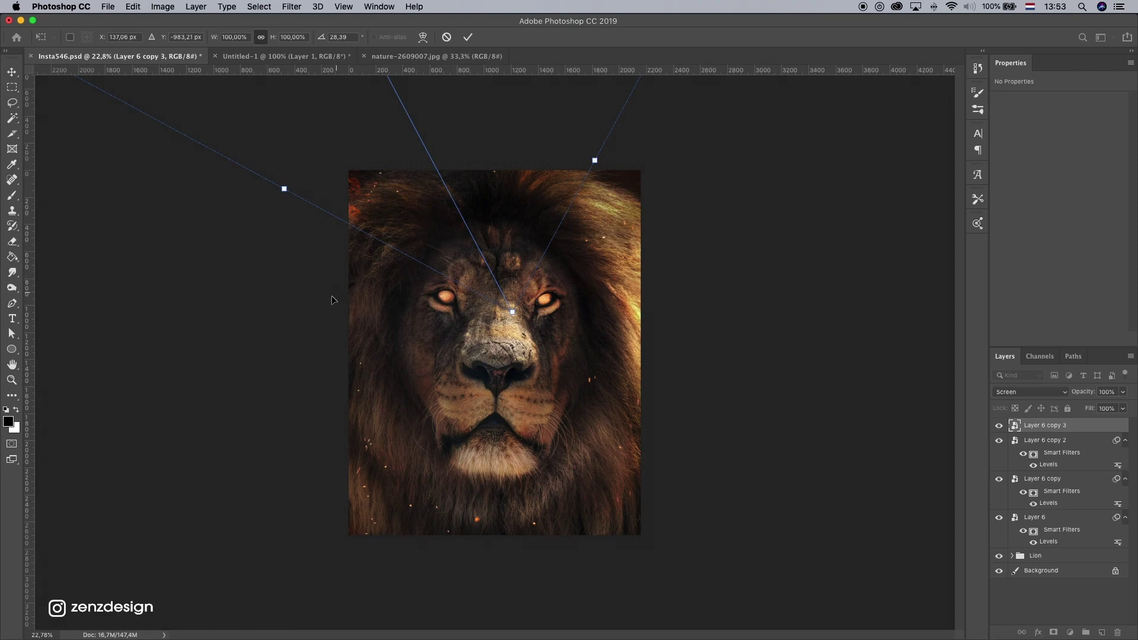
drag(332, 296, 317, 307)
drag(528, 214, 481, 364)
drag(371, 217, 344, 278)
key(Return)
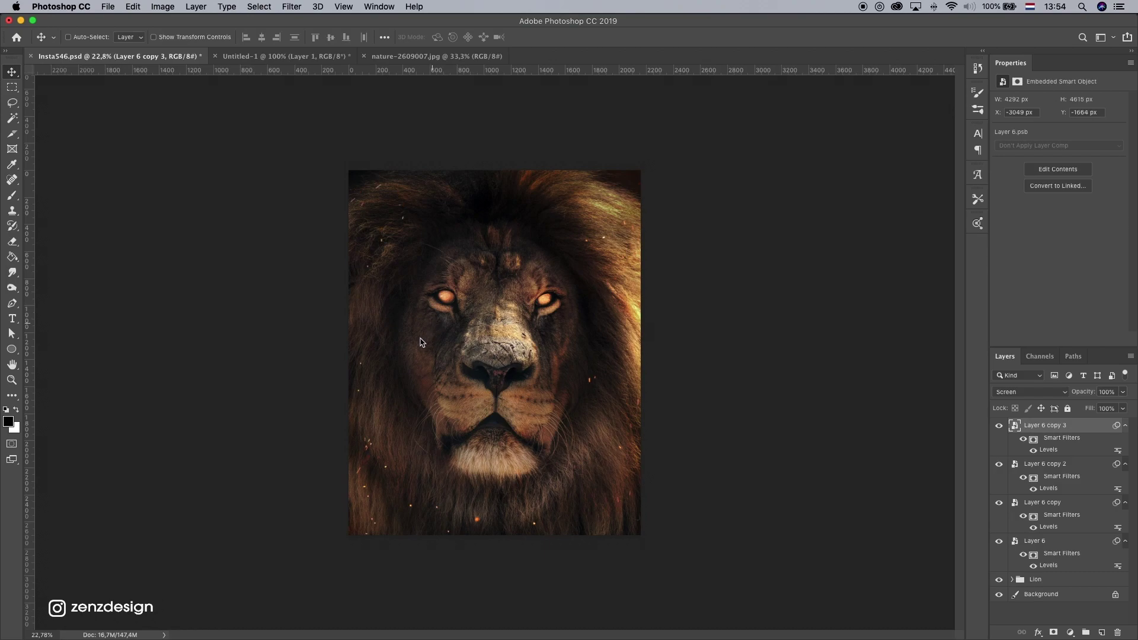
drag(350, 384, 351, 384)
drag(595, 376, 578, 383)
- Collapse the smart filter lists of all four spark layers
click(1125, 425)
click(1124, 440)
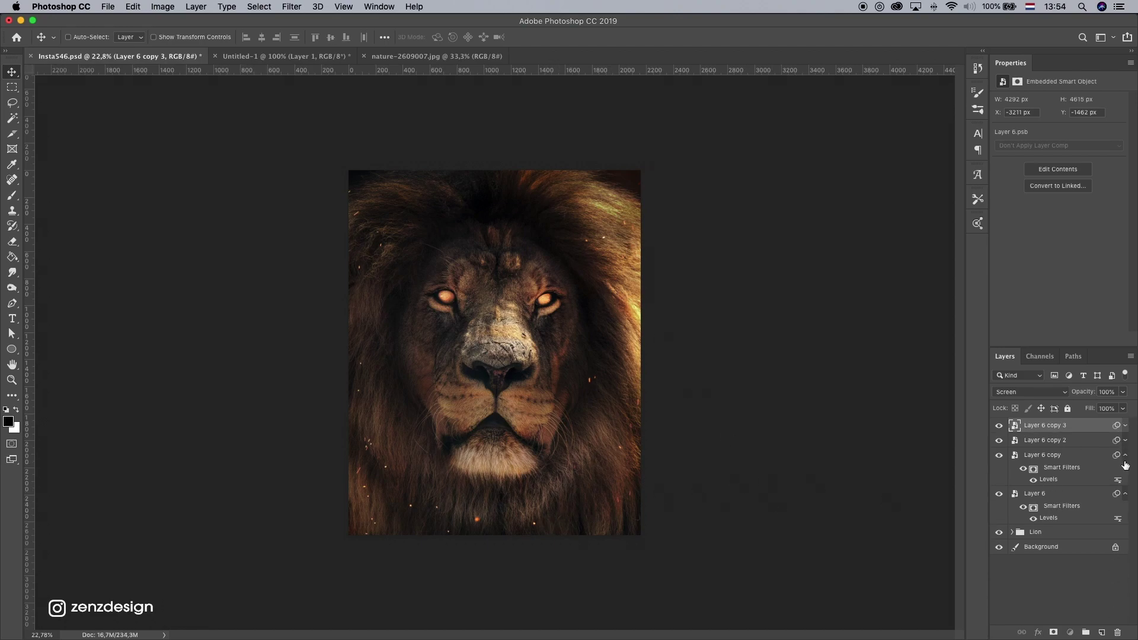
click(1125, 455)
click(1125, 470)
click(1101, 632)
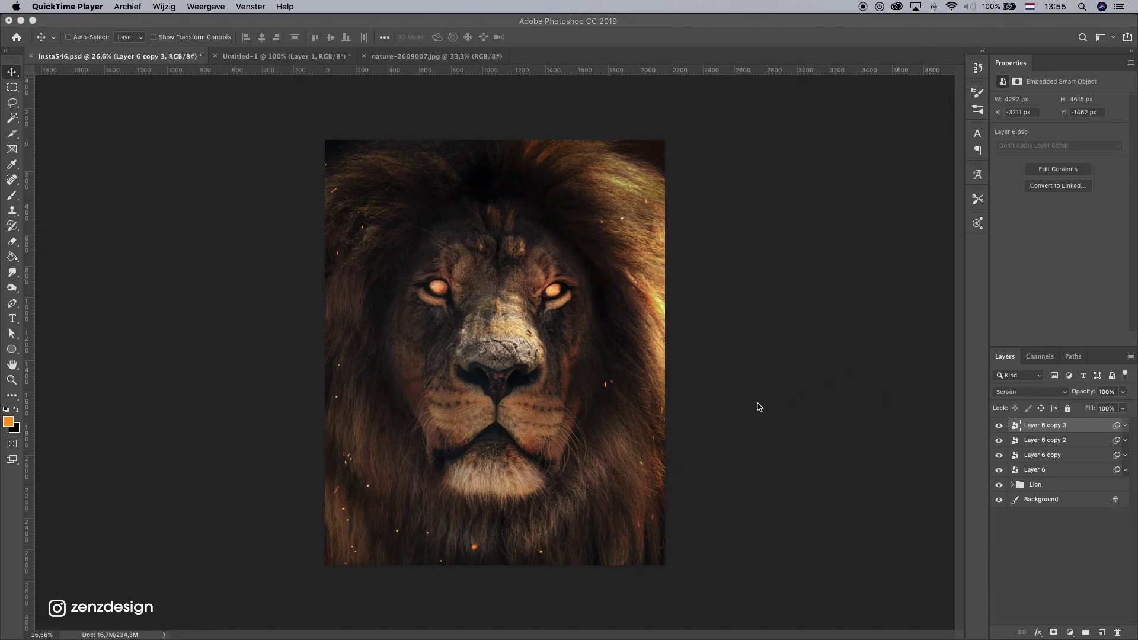
- Choose the Brush tool, add a new layer above the sparks and set the foreground colour to a light orange around #ffb16b
click(11, 272)
click(12, 195)
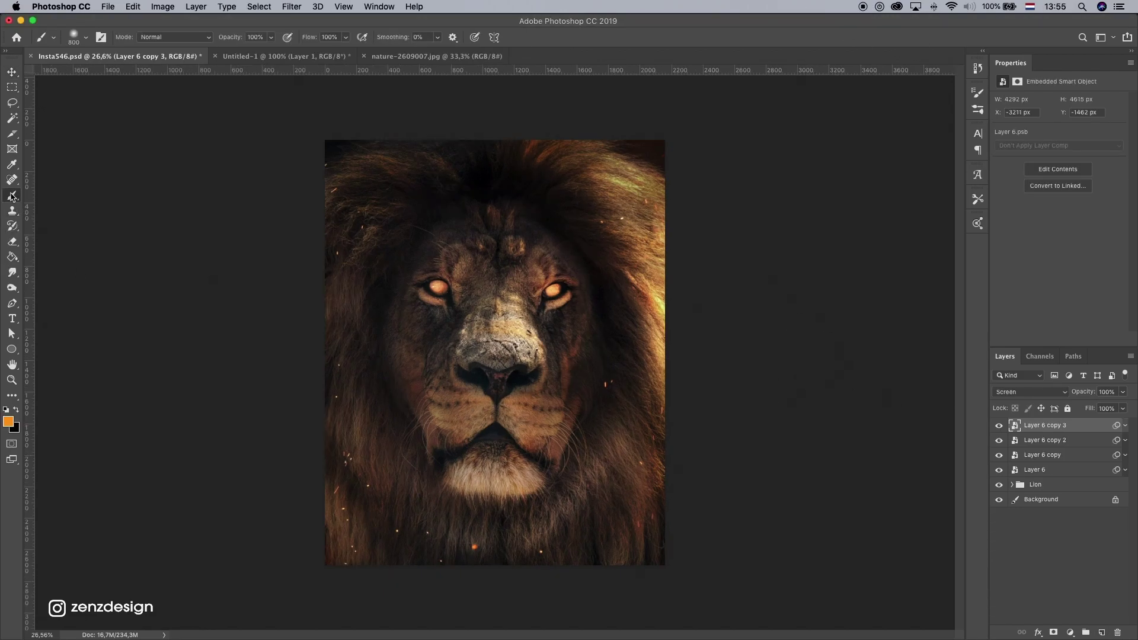
click(1103, 633)
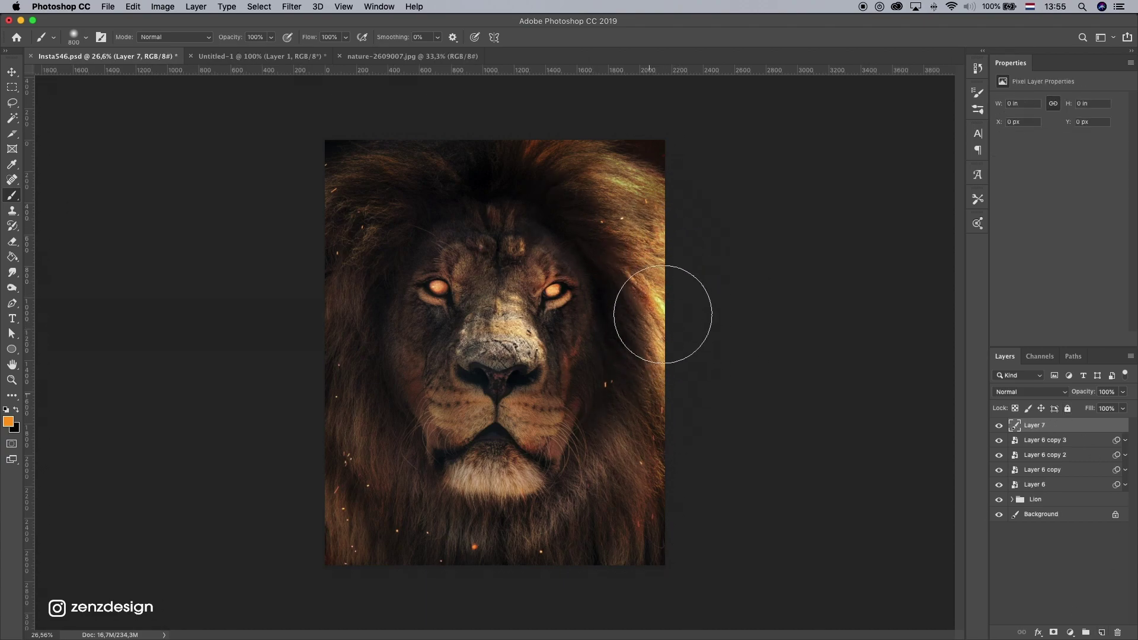
click(9, 421)
click(759, 164)
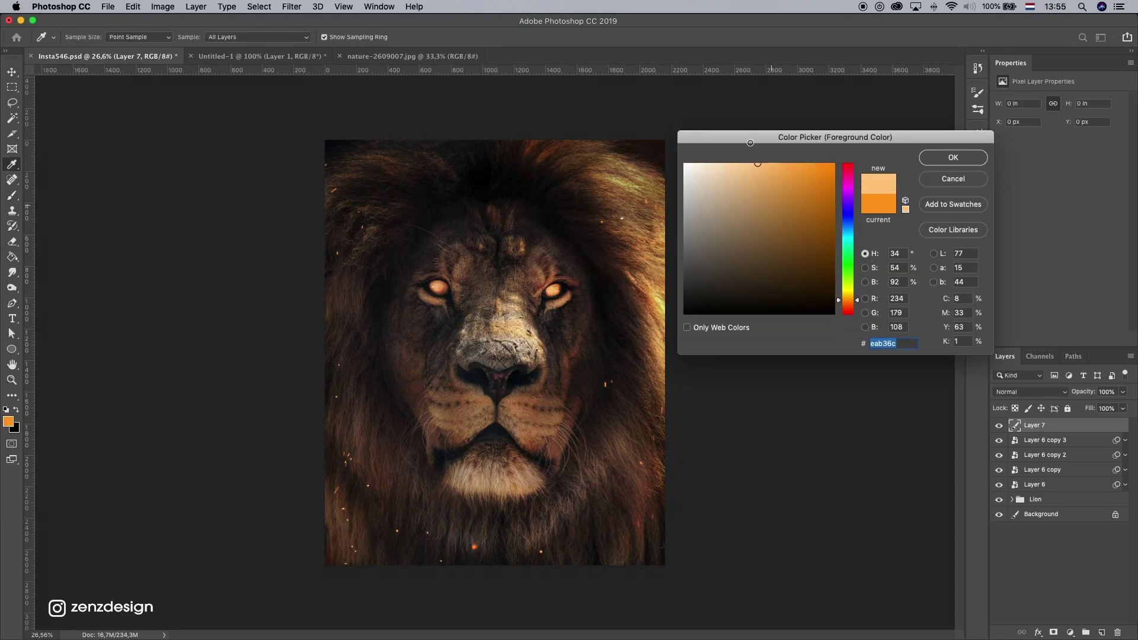
click(845, 296)
drag(791, 220, 771, 163)
drag(844, 308, 849, 306)
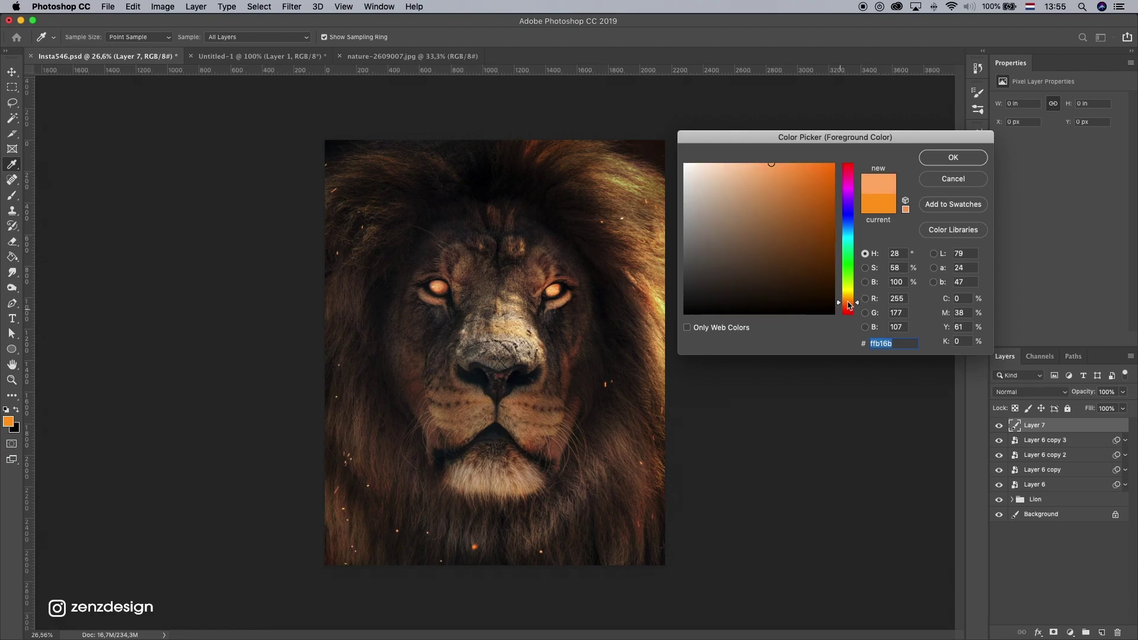
click(953, 157)
- Paint one soft 800 px orange dab on the lion's nose and set the layer's blend mode to Overlay
key(b)
click(500, 369)
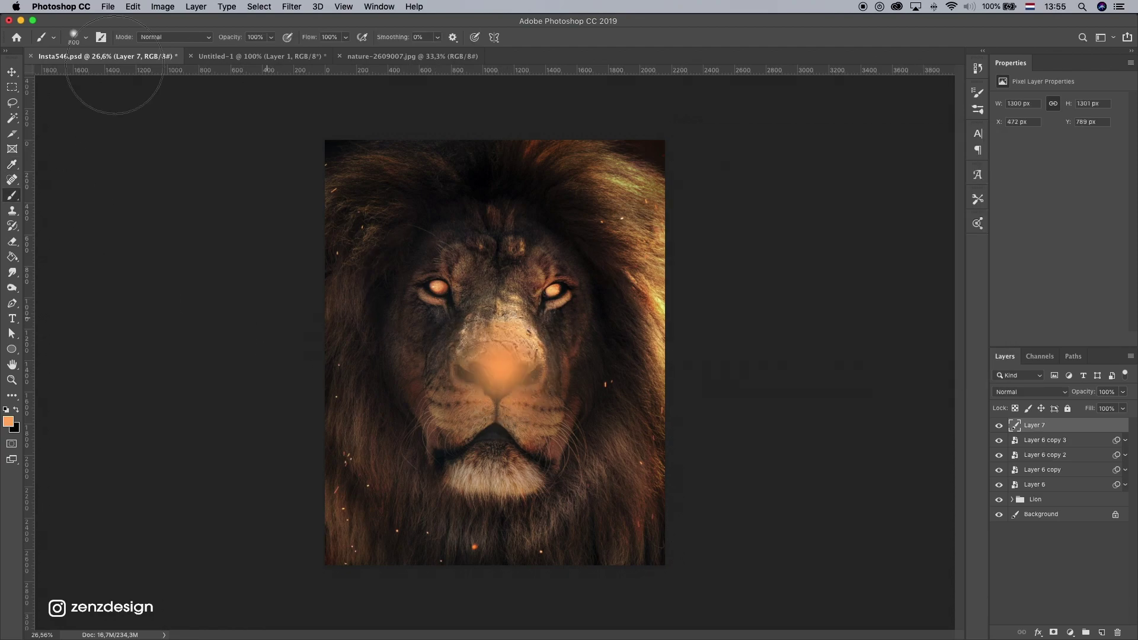
click(12, 72)
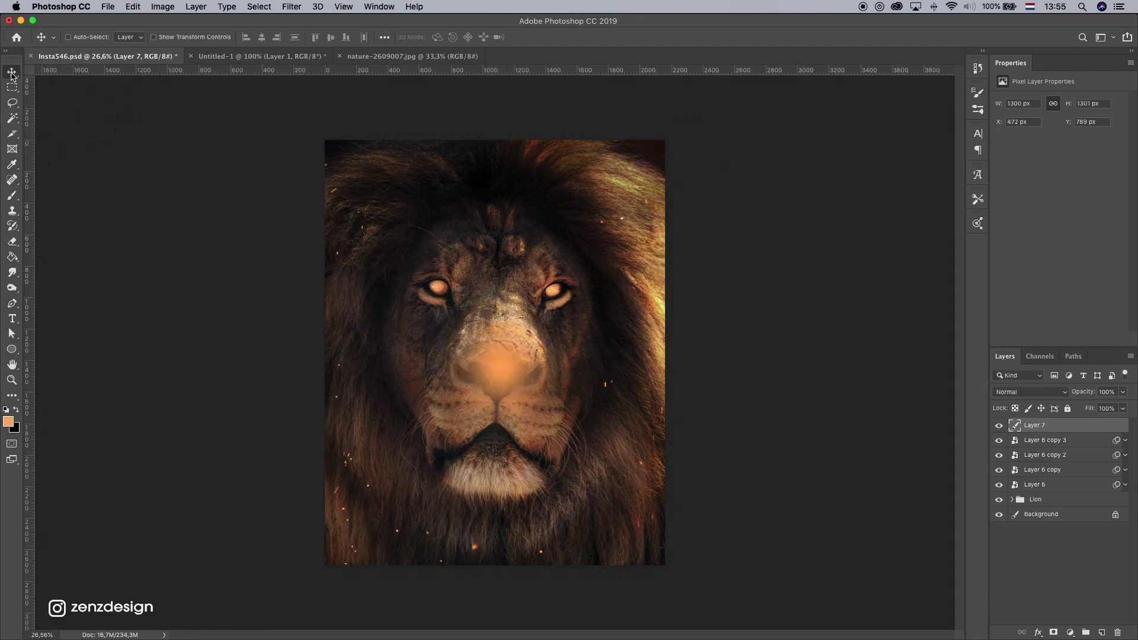
click(1034, 392)
click(1017, 515)
- Enlarge the orange glow to about 3944 px wide and move it onto the image's right edge
key(super+t)
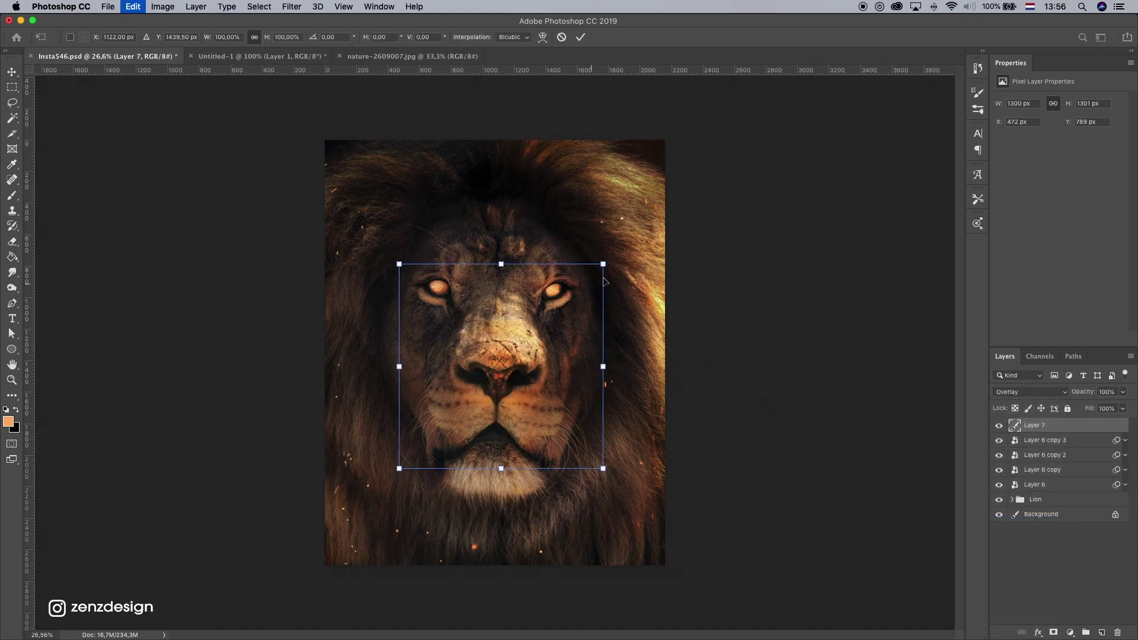
drag(603, 264, 855, 123)
drag(513, 323, 654, 318)
key(Return)
scroll(706, 344, down, 5)
scroll(699, 350, up, 3)
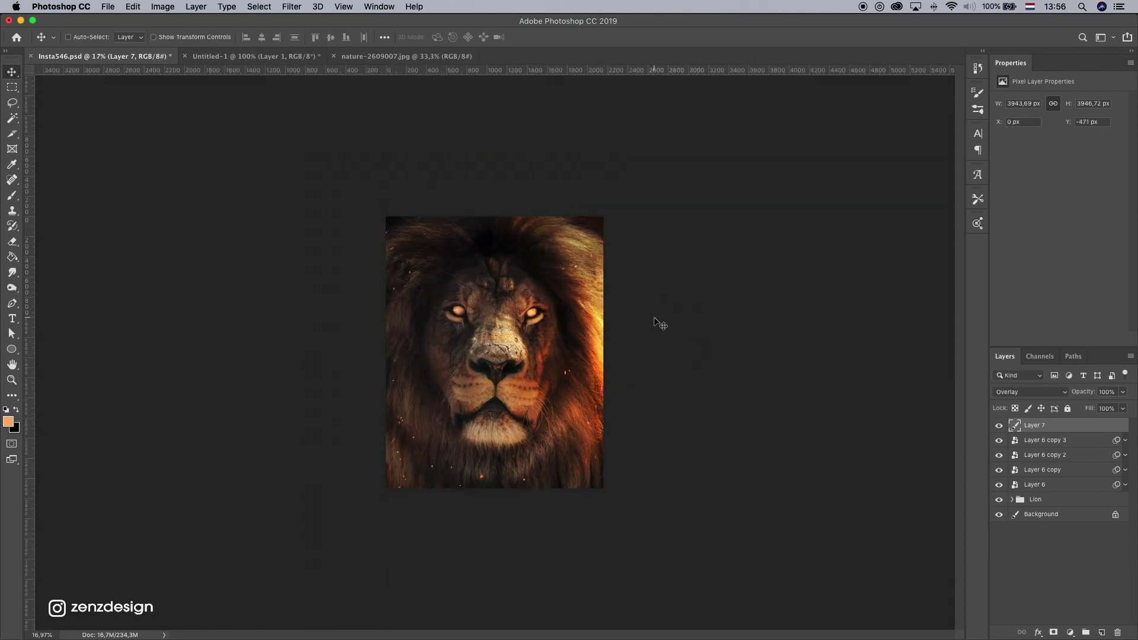
- Apply Hue/Saturation to the glow layer with Saturation -82 and Lightness +4
key(super+u)
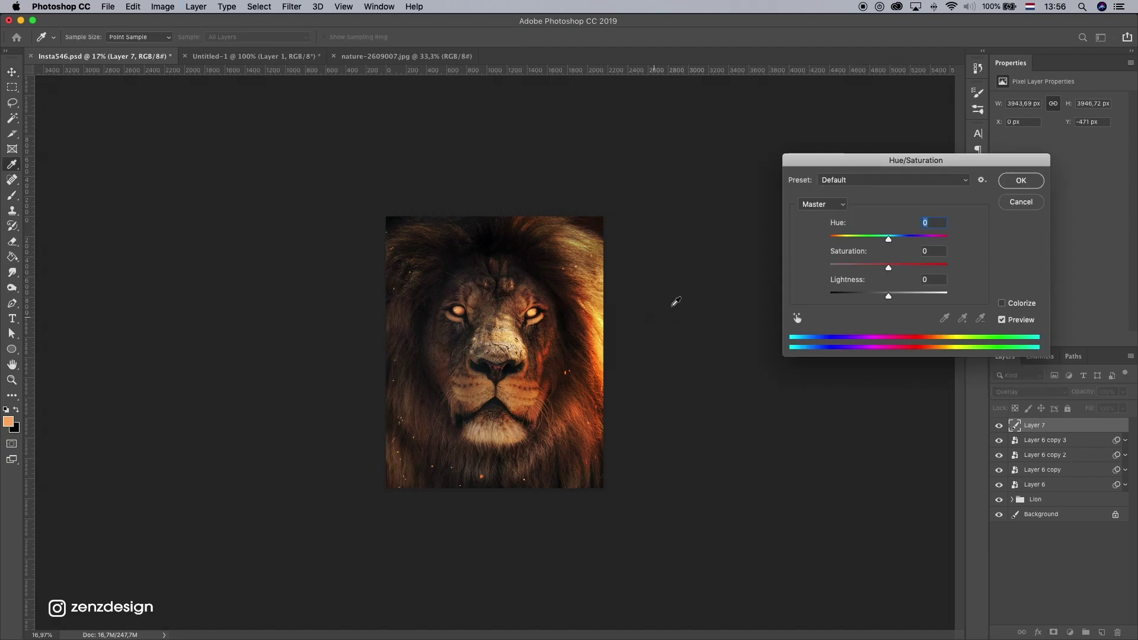
drag(850, 153, 717, 146)
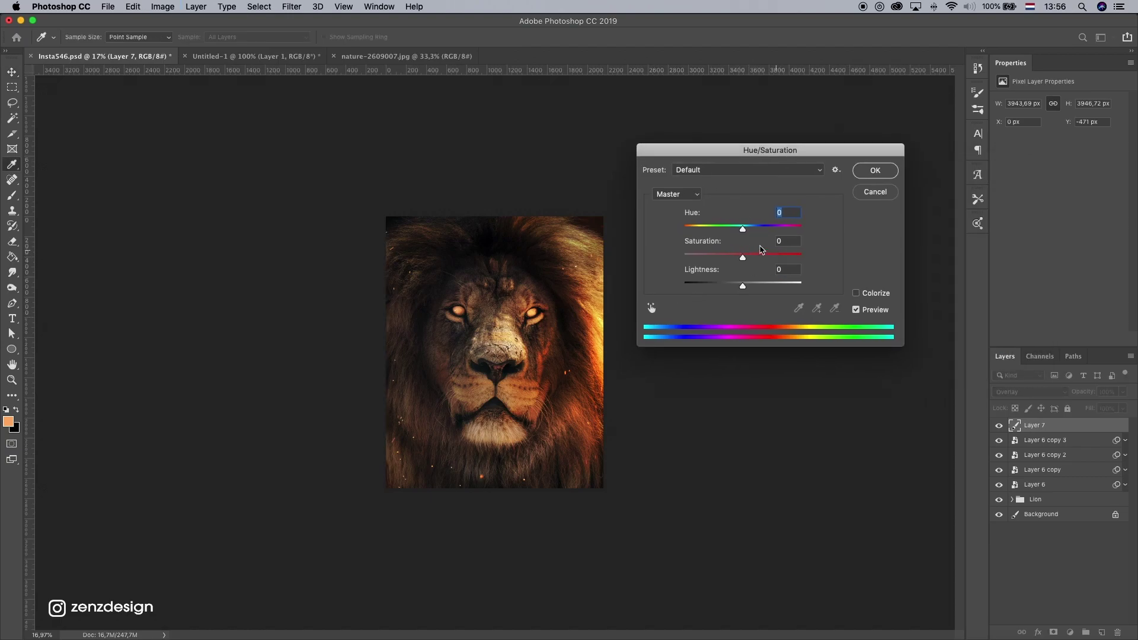
drag(760, 290, 697, 260)
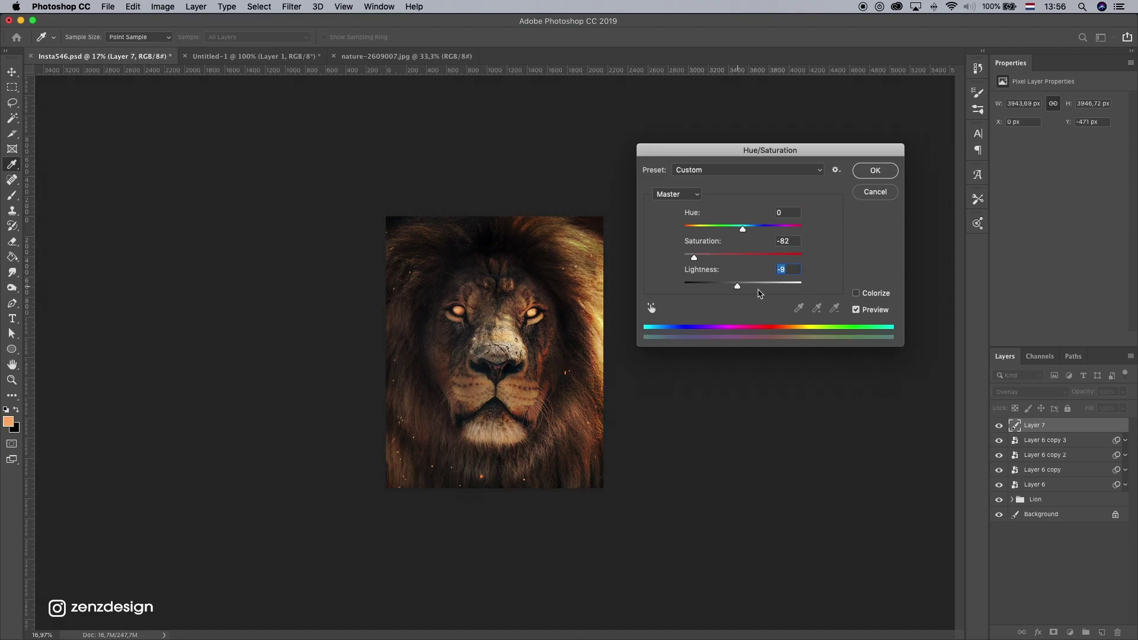
mouse_move(764, 287)
mouse_down()
mouse_move(718, 289)
mouse_move(747, 293)
mouse_up()
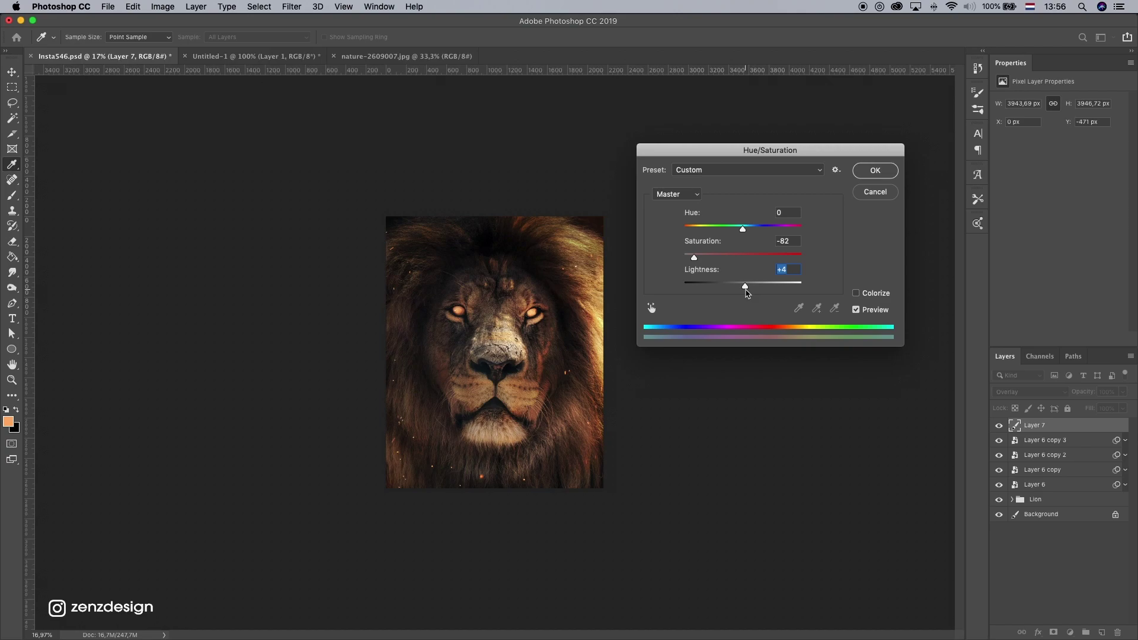
key(Return)
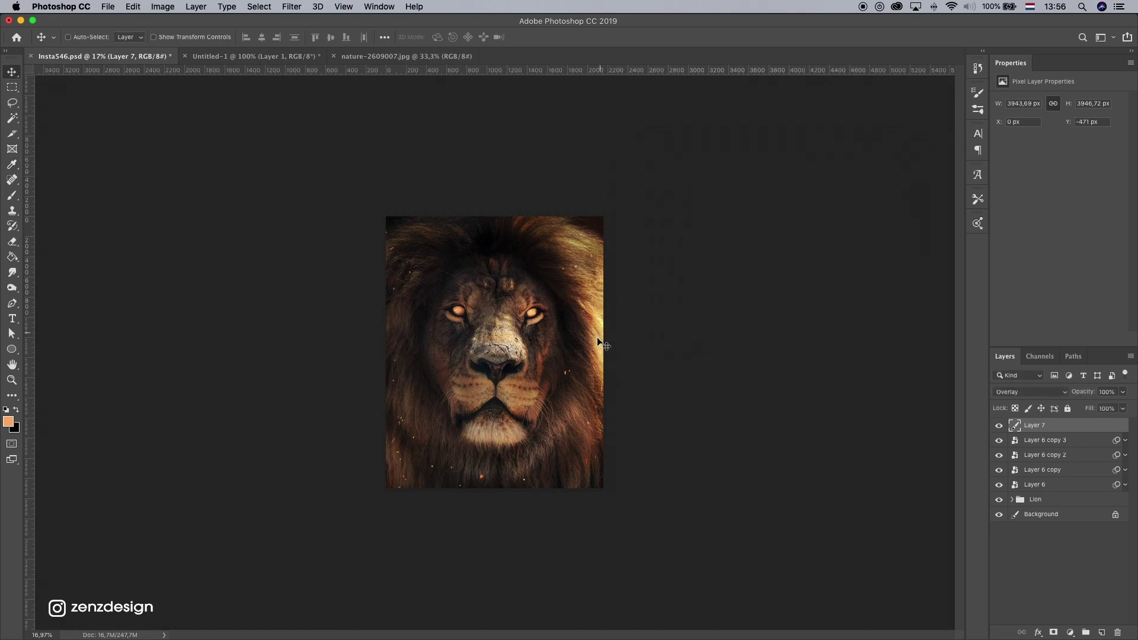
- Shift the orange glow up and toward the image's right edge, narrowing it to 3130 px wide at X 404 px, Y -684 px
drag(596, 336, 615, 314)
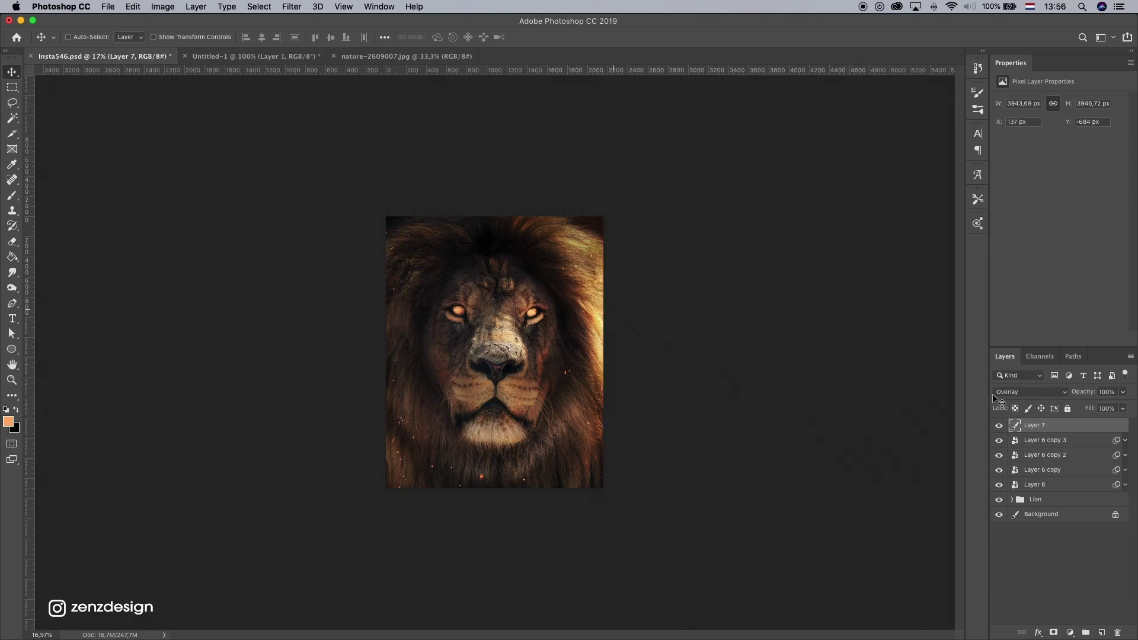
key(super+t)
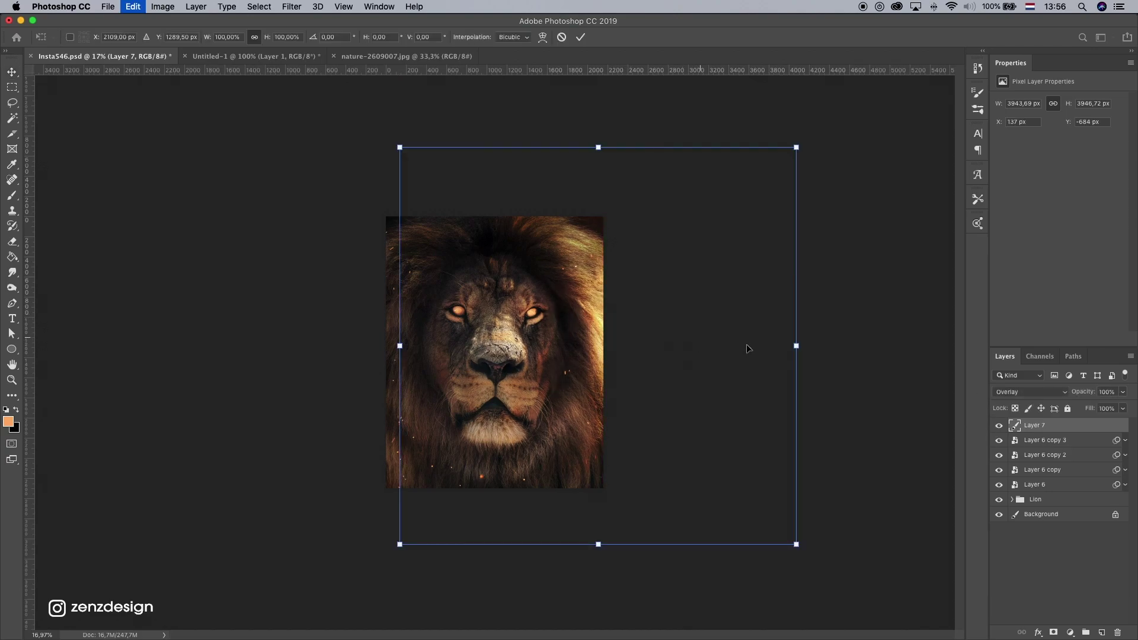
drag(798, 346, 715, 346)
drag(627, 343, 650, 345)
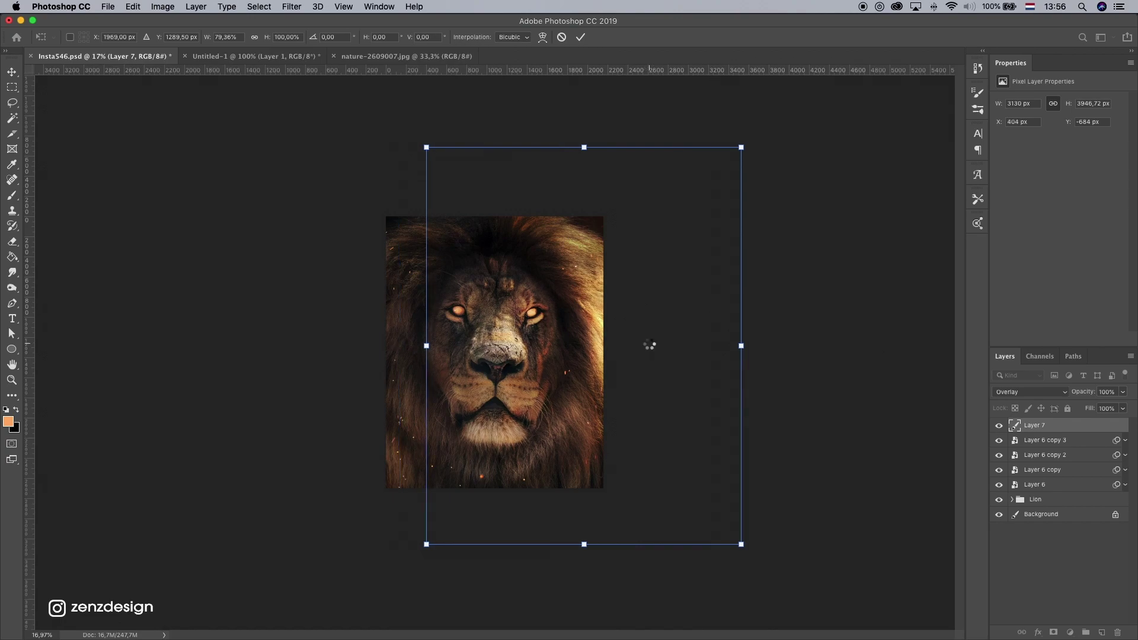
- Compare the image with the glow layer hidden and shown, and adjust that layer's opacity
click(999, 428)
scroll(545, 388, down, 3)
scroll(546, 390, up, 3)
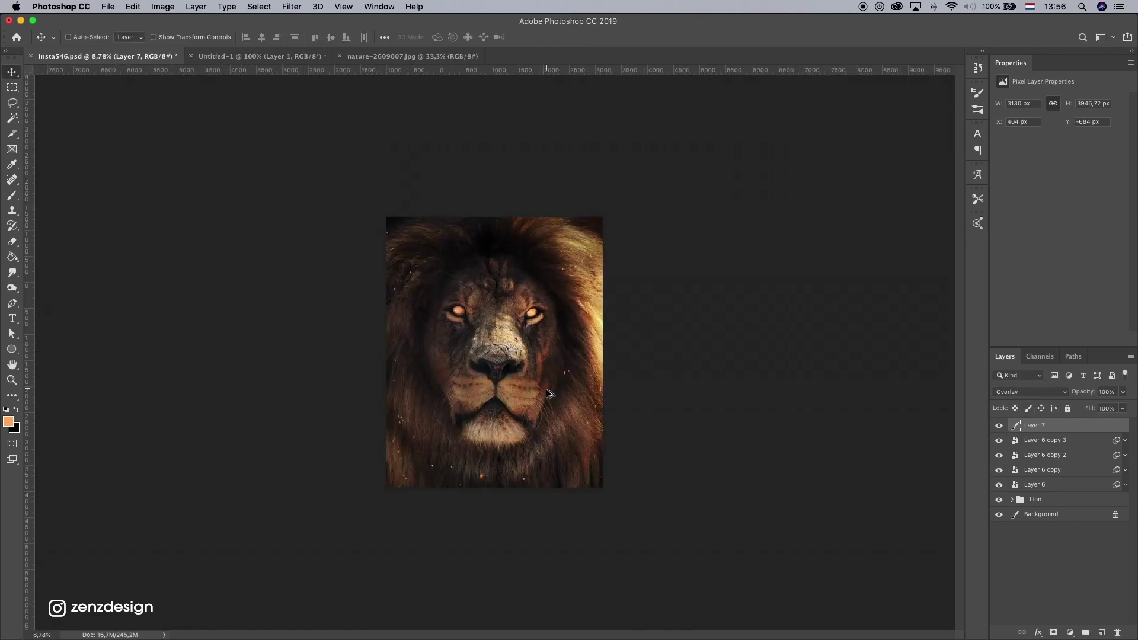
scroll(547, 393, up, 2)
drag(1126, 396, 1107, 409)
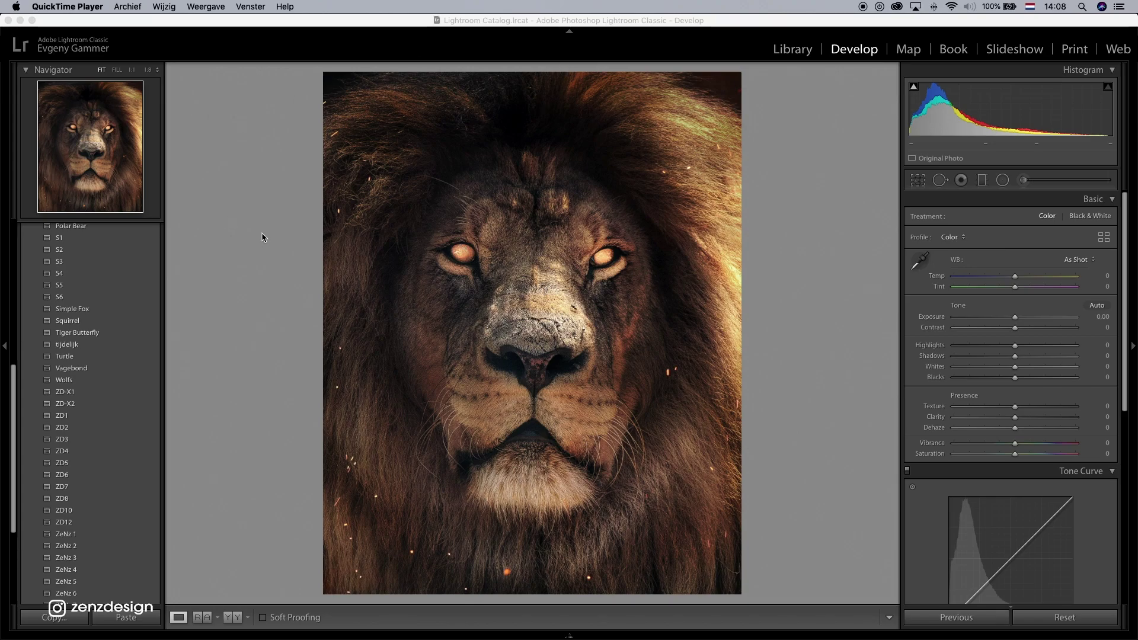
- Switch to Lightroom Classic's Develop module and preview the ZD1 and ZD2 presets on the lion image
drag(12, 394, 12, 407)
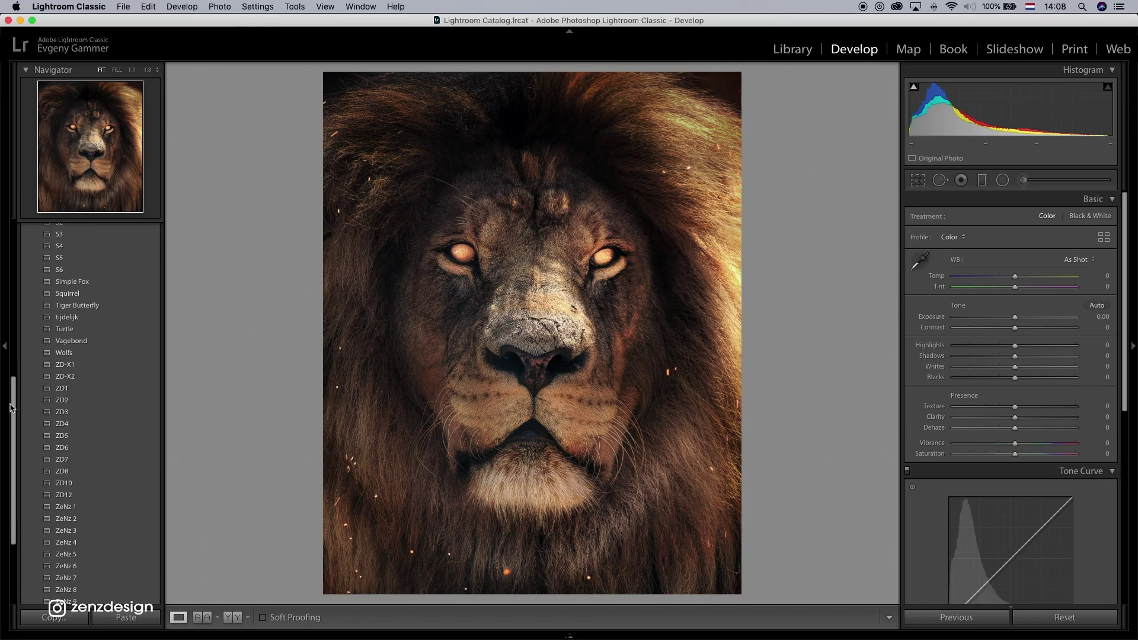
click(87, 394)
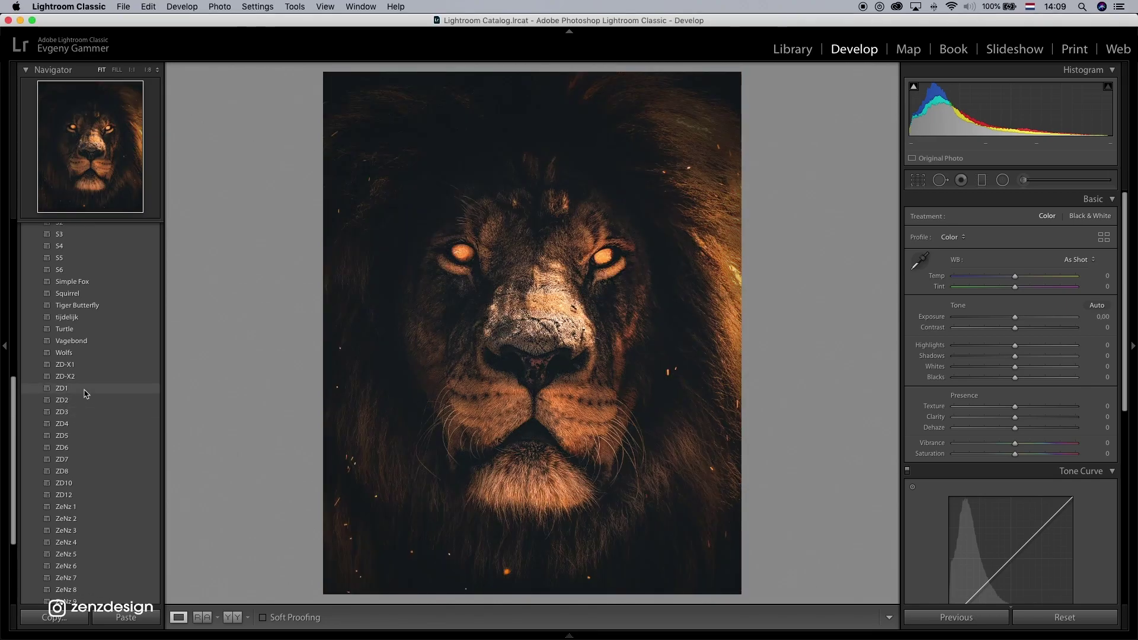
click(83, 405)
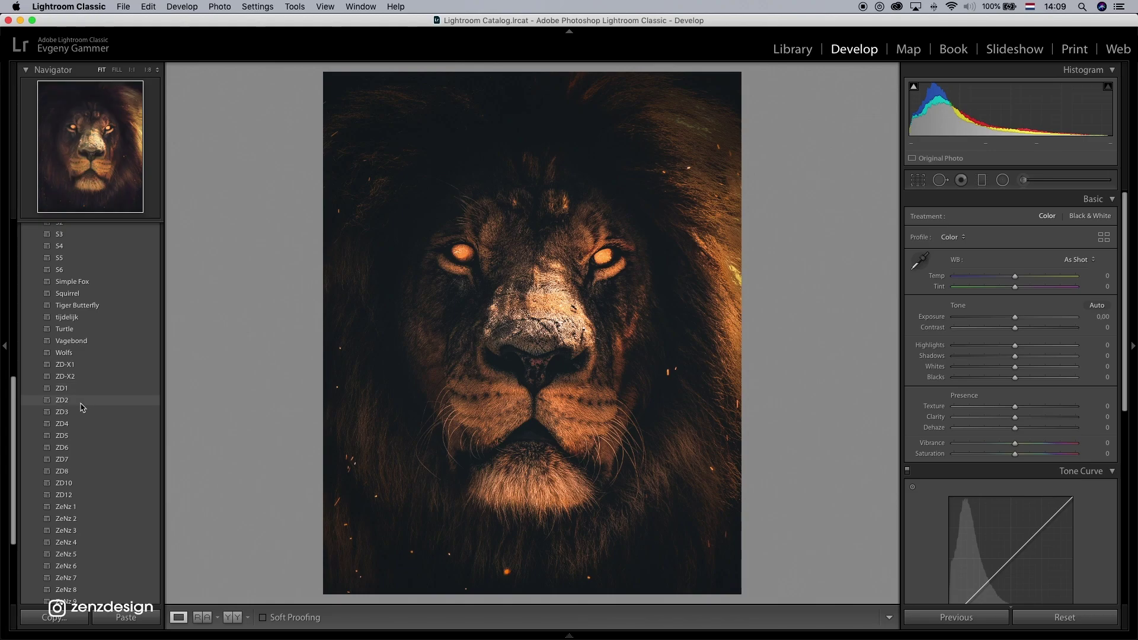
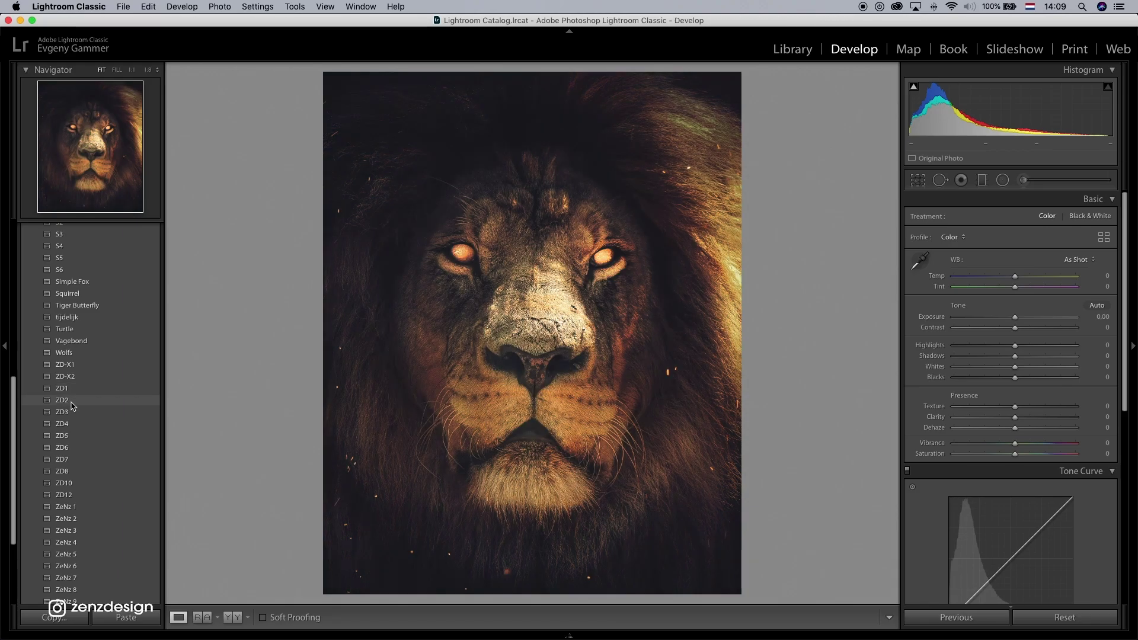
- Apply the ZD2 preset, then set Exposure -0.75, Contrast +58, Highlights +47, Whites -32, Blacks +1 and Texture +9
click(71, 402)
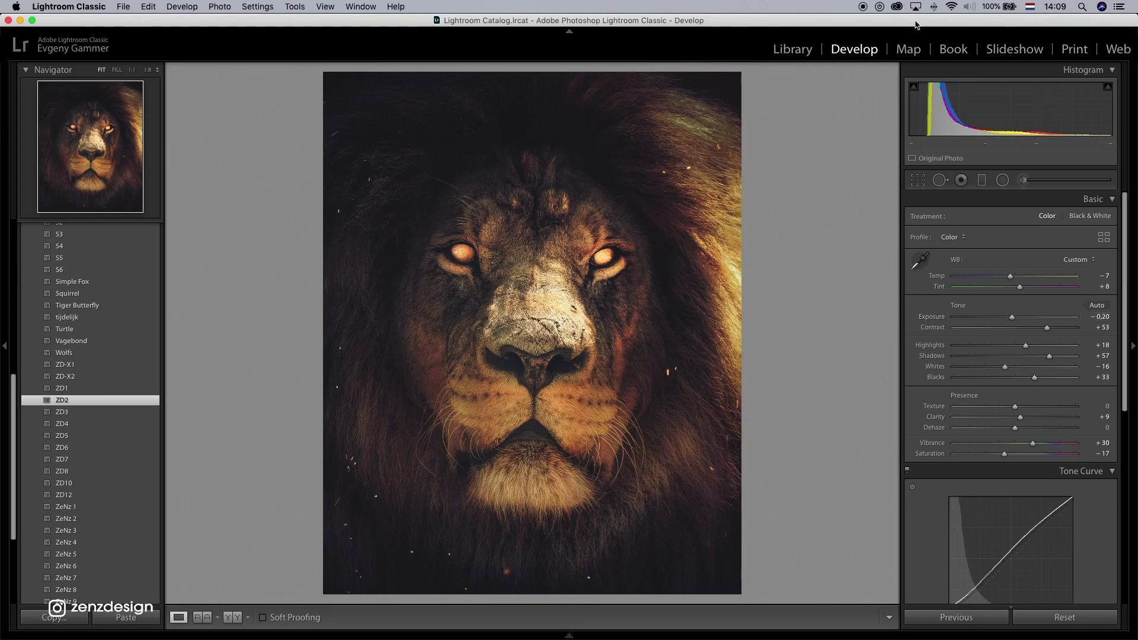
drag(1012, 317, 1043, 347)
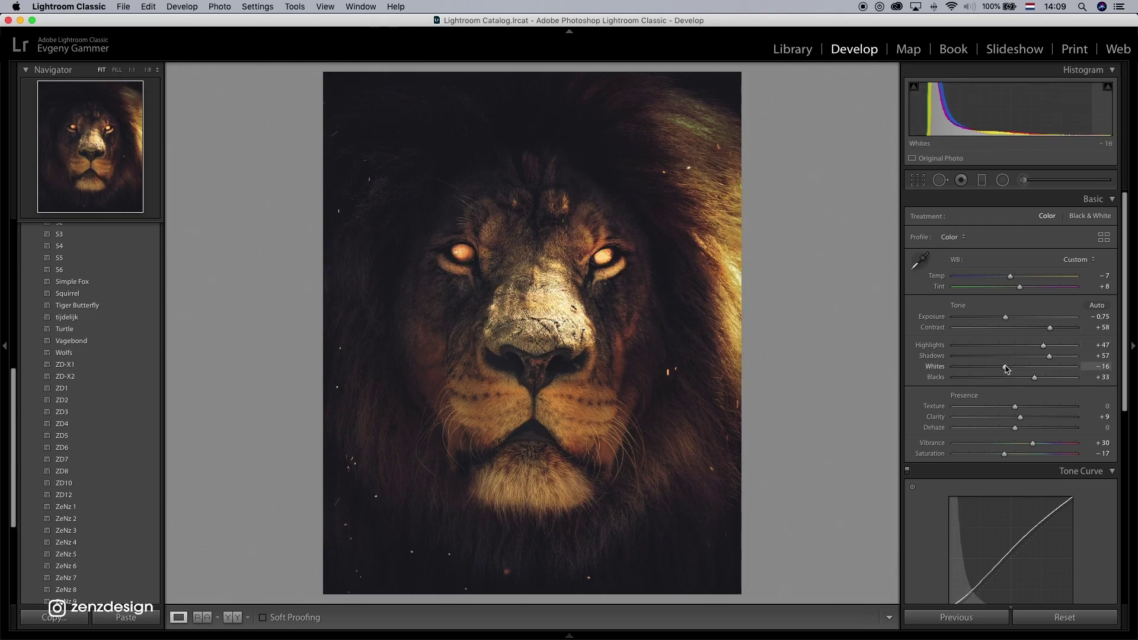
drag(978, 372, 1017, 384)
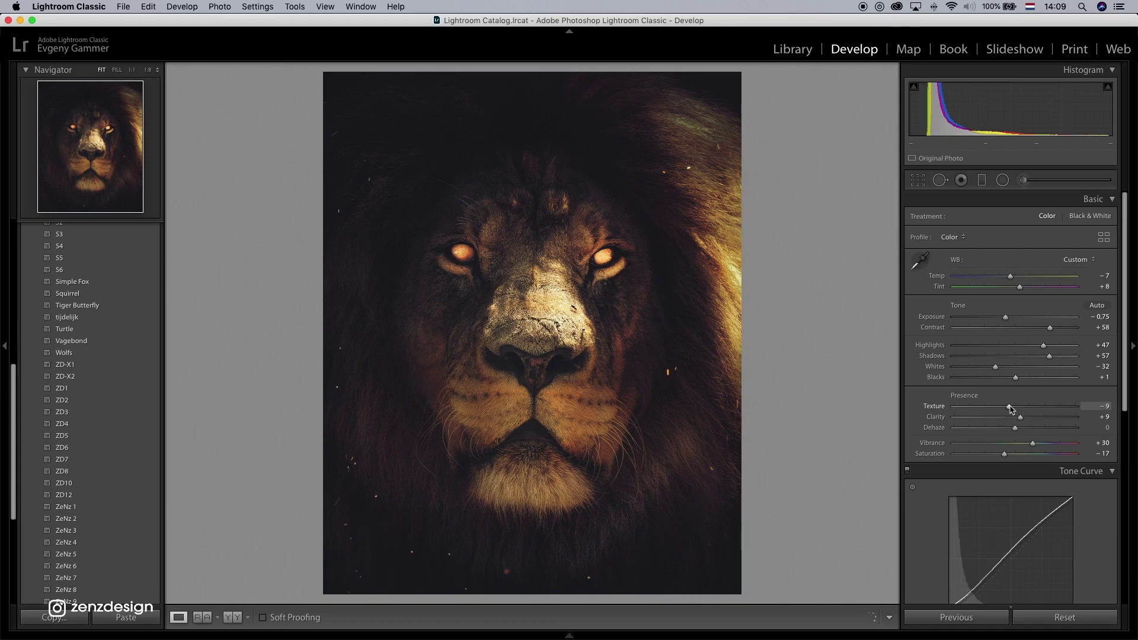
mouse_move(1014, 408)
mouse_down()
mouse_move(1053, 409)
mouse_move(1026, 408)
mouse_up()
- Move the preset's radial filter from the lion's nose up onto the nose bridge and enlarge its ellipse well beyond the photo's sides
key(shift+m)
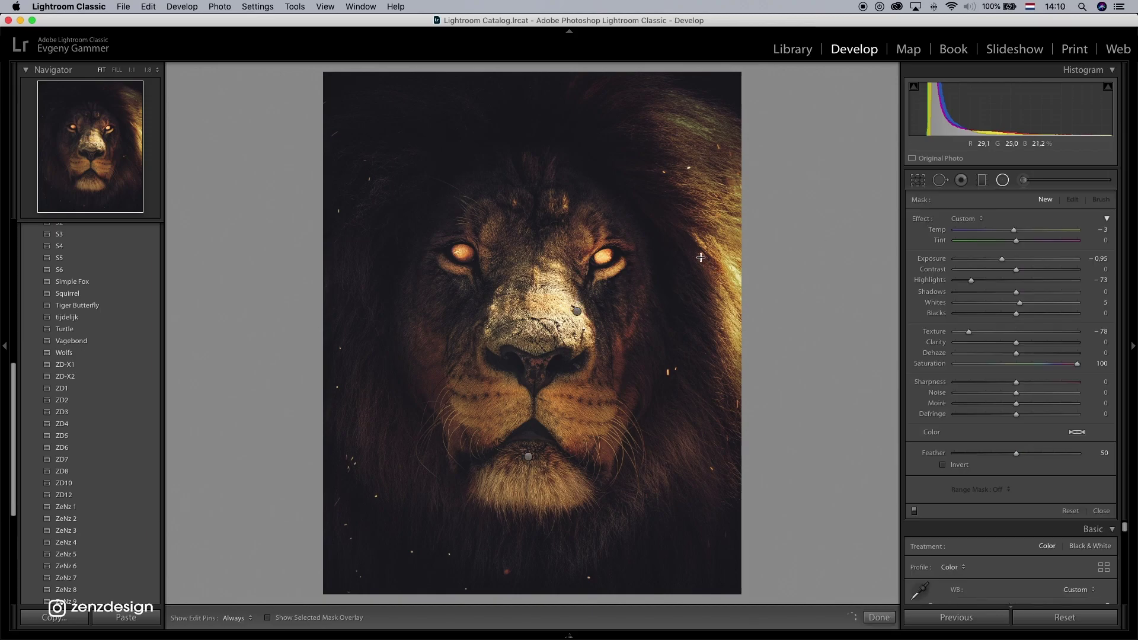
click(578, 310)
drag(577, 311, 539, 278)
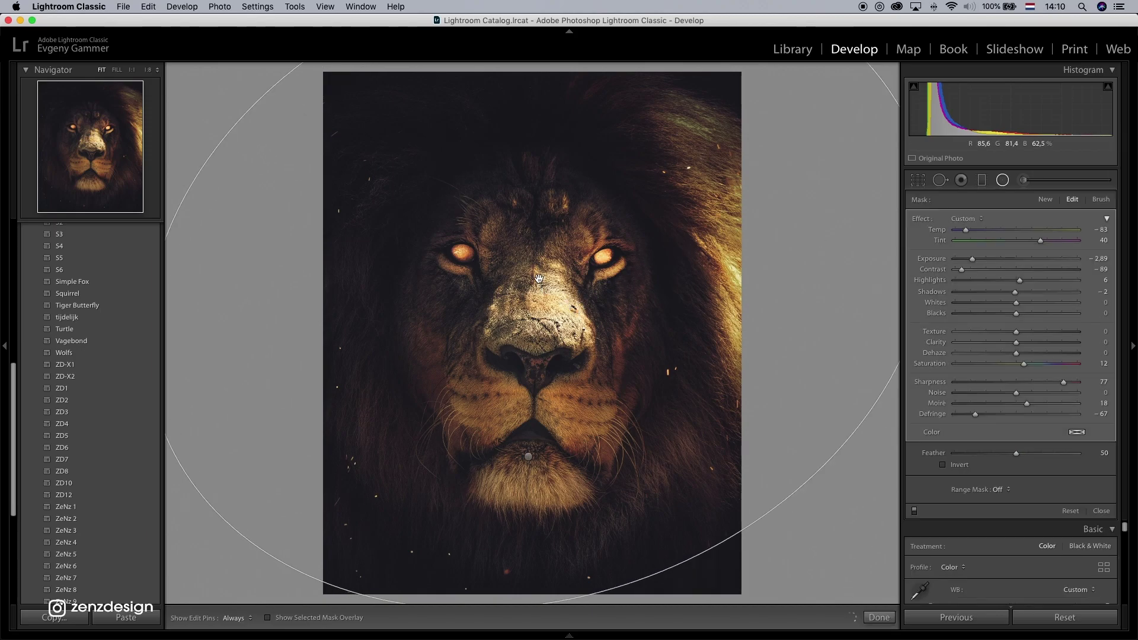
click(149, 69)
drag(678, 259, 765, 230)
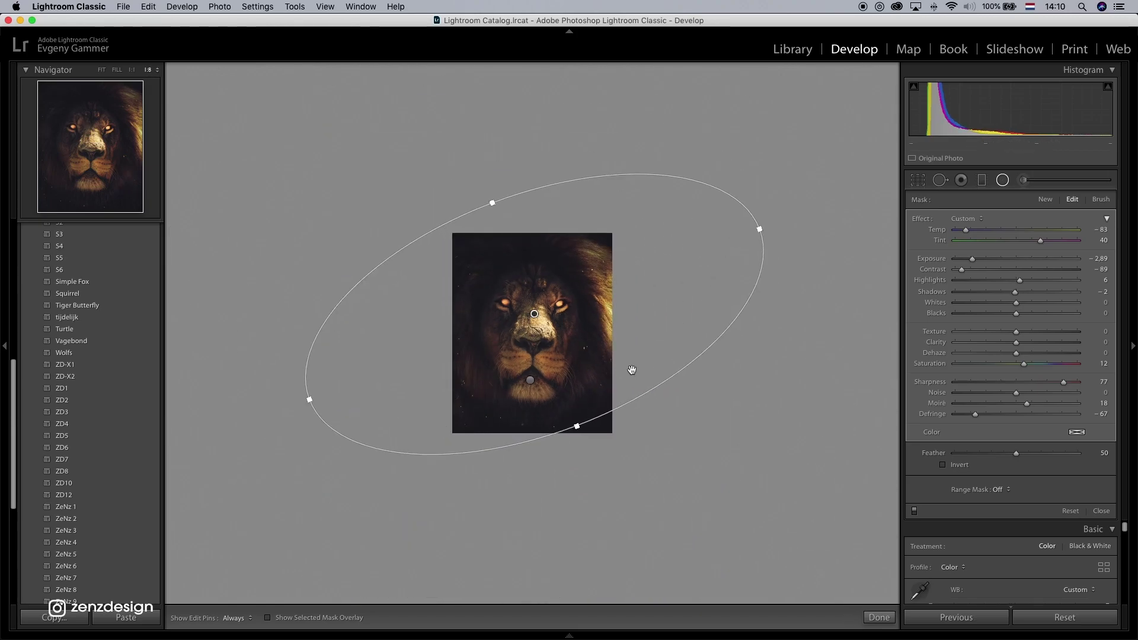
drag(576, 426, 588, 455)
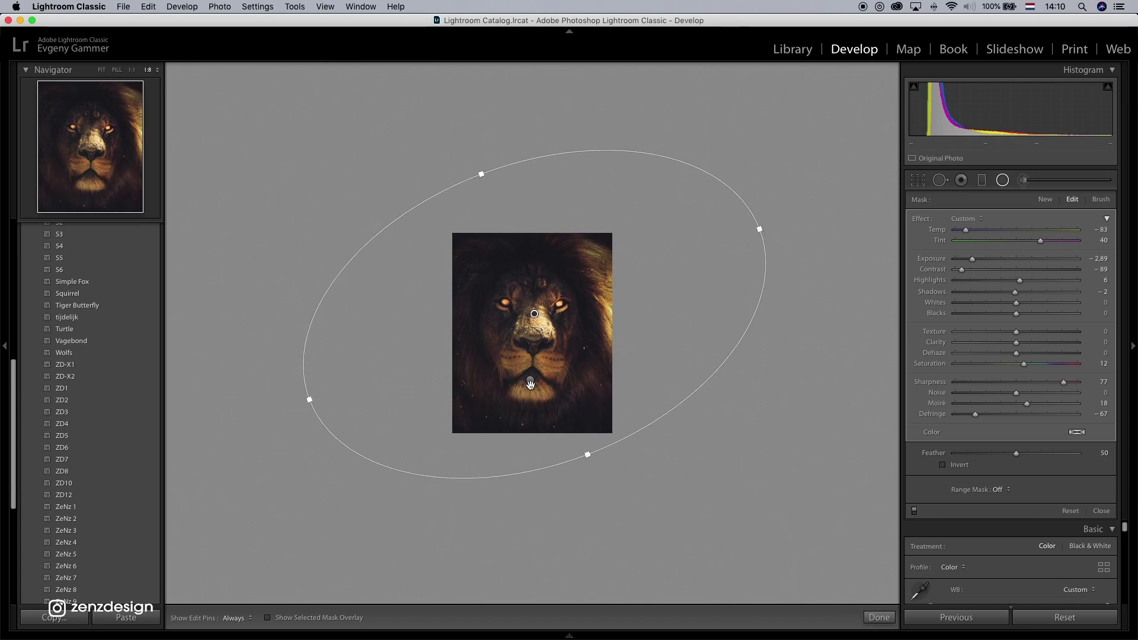
- Move the chin's radial filter up to the nose, rotate it upright, widen it past the photo's sides and close the filter tool
mouse_move(531, 381)
mouse_down()
mouse_move(536, 334)
mouse_move(536, 365)
mouse_move(525, 367)
mouse_up()
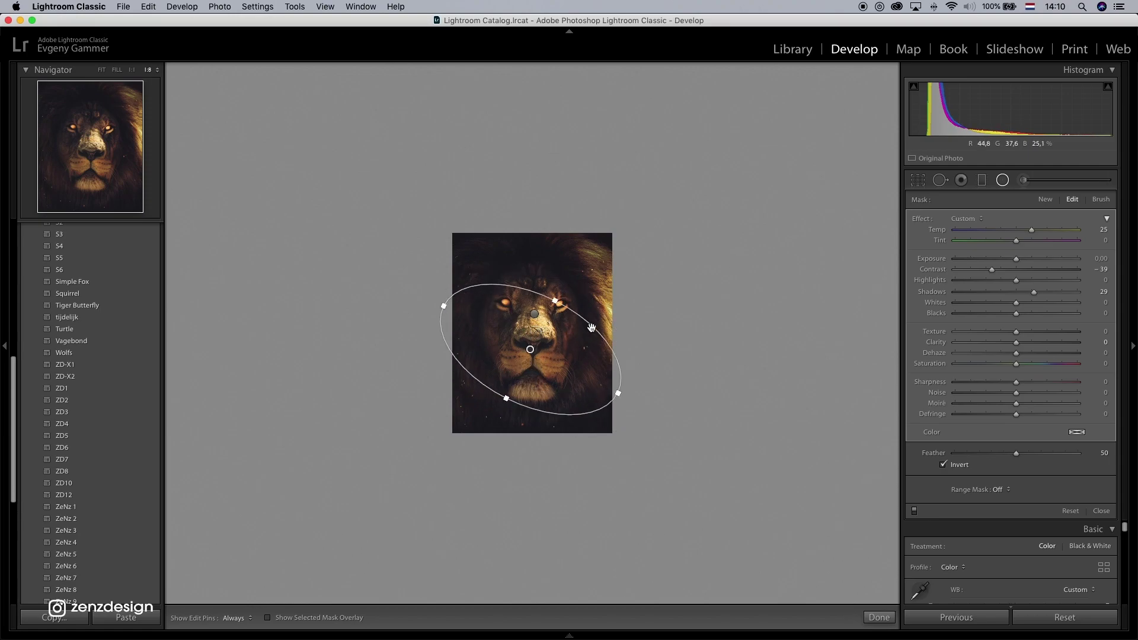
drag(602, 325, 575, 396)
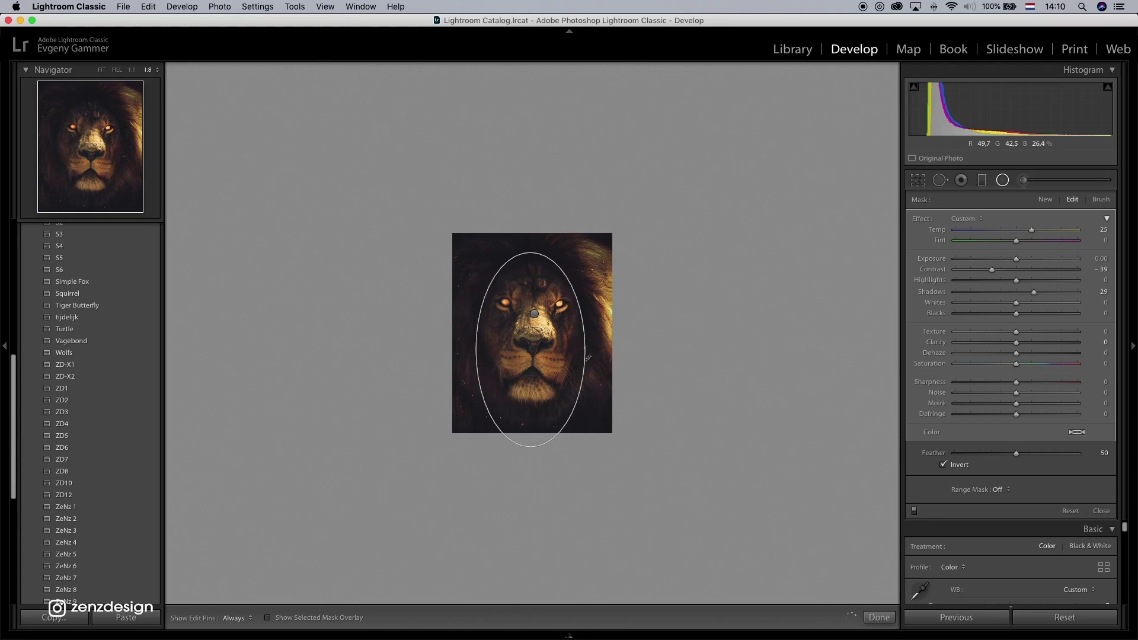
drag(583, 349, 627, 348)
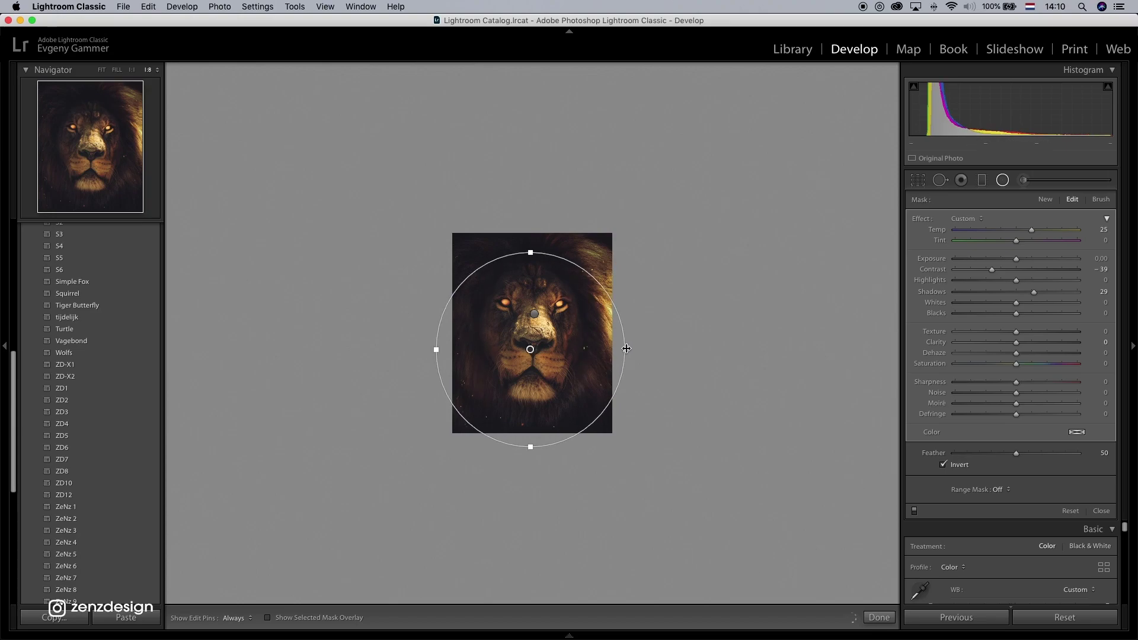
click(1002, 180)
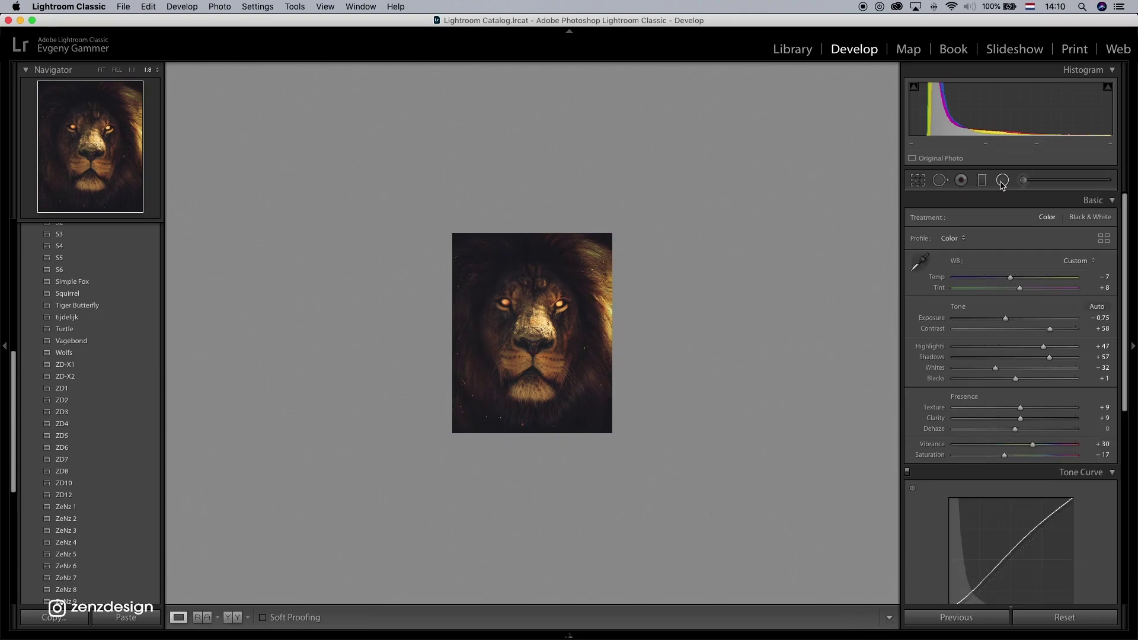
- Export the ZD2-graded photo to the Desktop subfolder "Naamloze export"
right_click(560, 276)
mouse_move(640, 568)
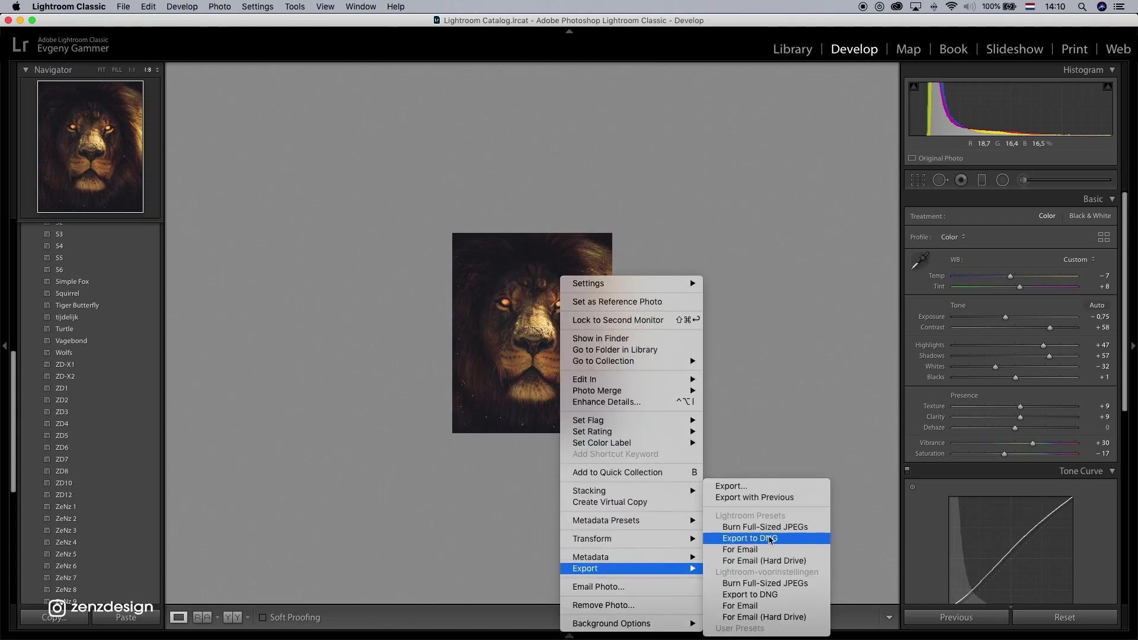
click(765, 486)
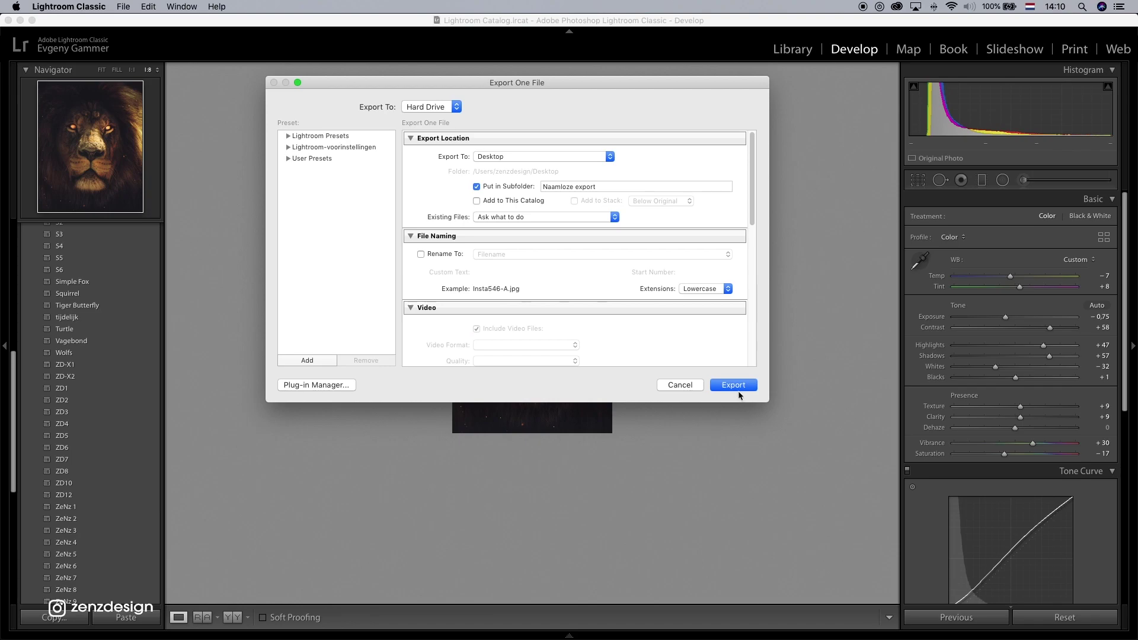
click(735, 386)
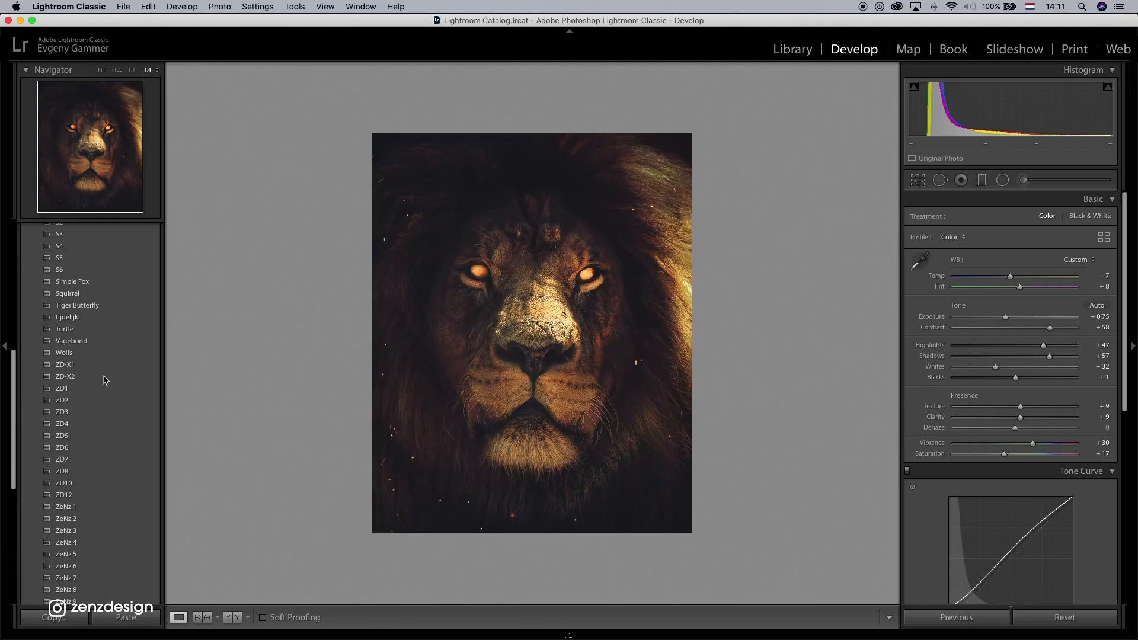
- Apply the ZD1 preset, then set Shadows +84, Exposure -1.10, Texture -28, Clarity -8 and Saturation -23
click(88, 389)
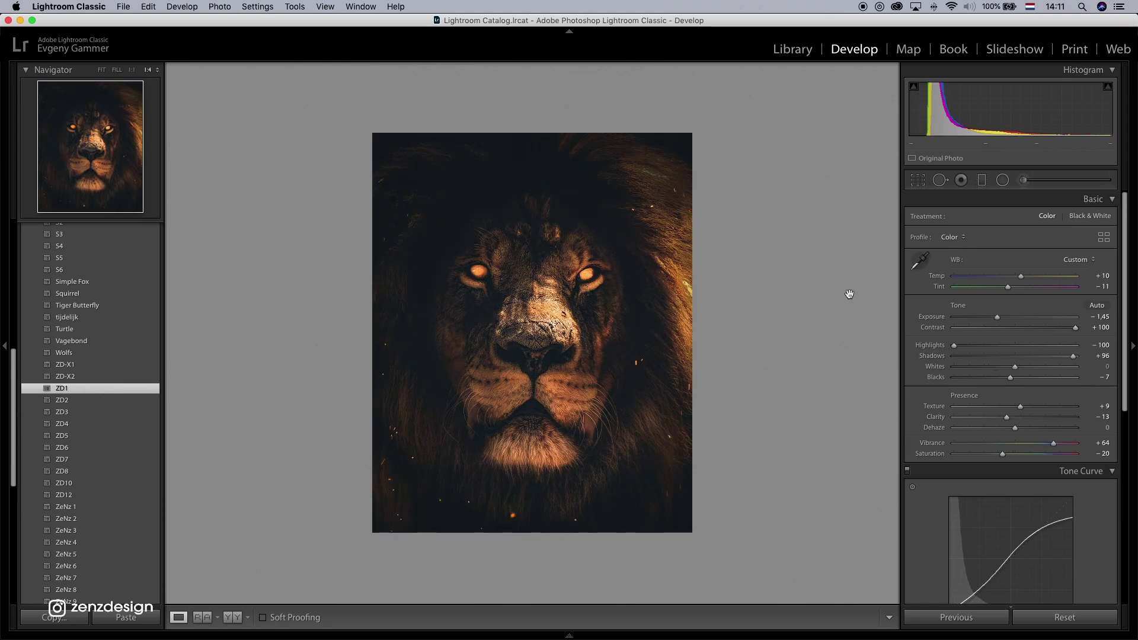
drag(1034, 351, 1066, 357)
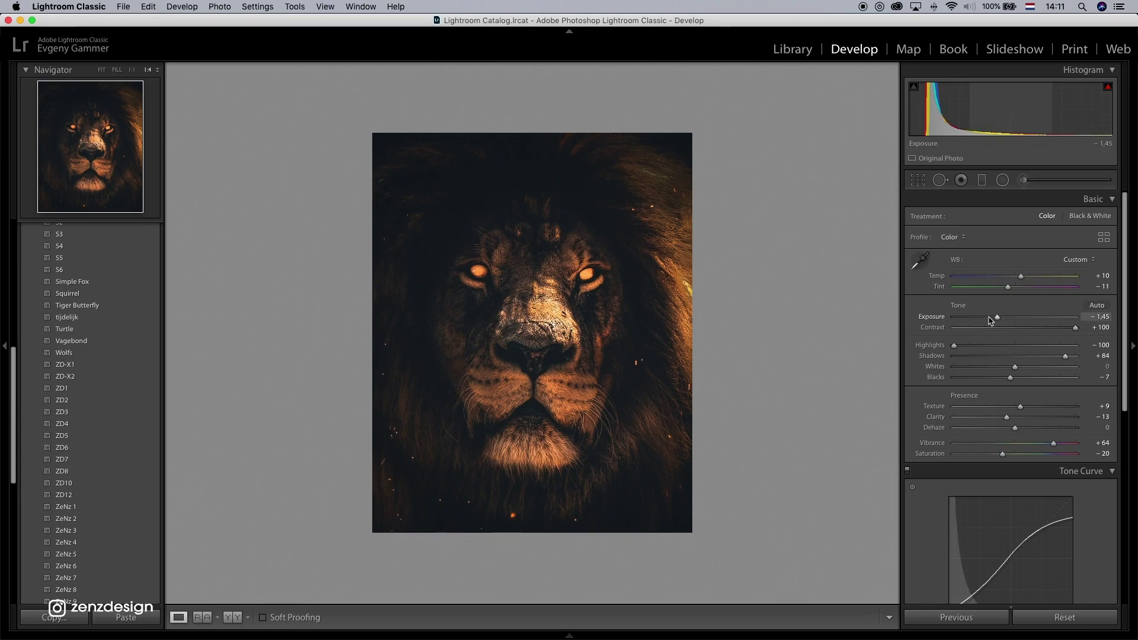
drag(999, 320, 1004, 320)
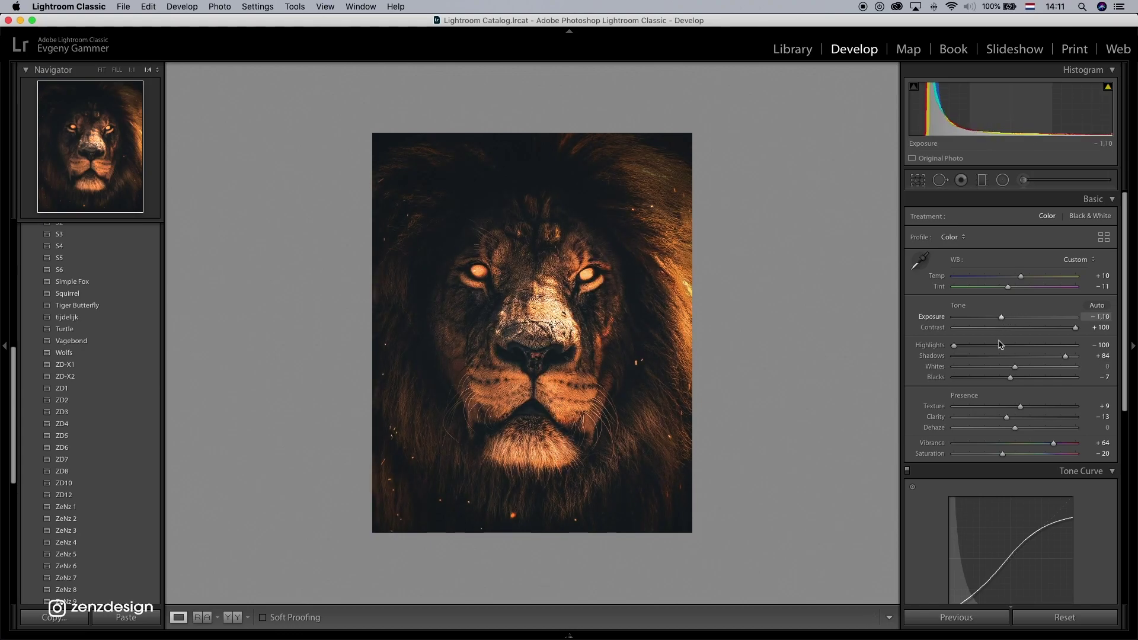
drag(1020, 407, 1006, 457)
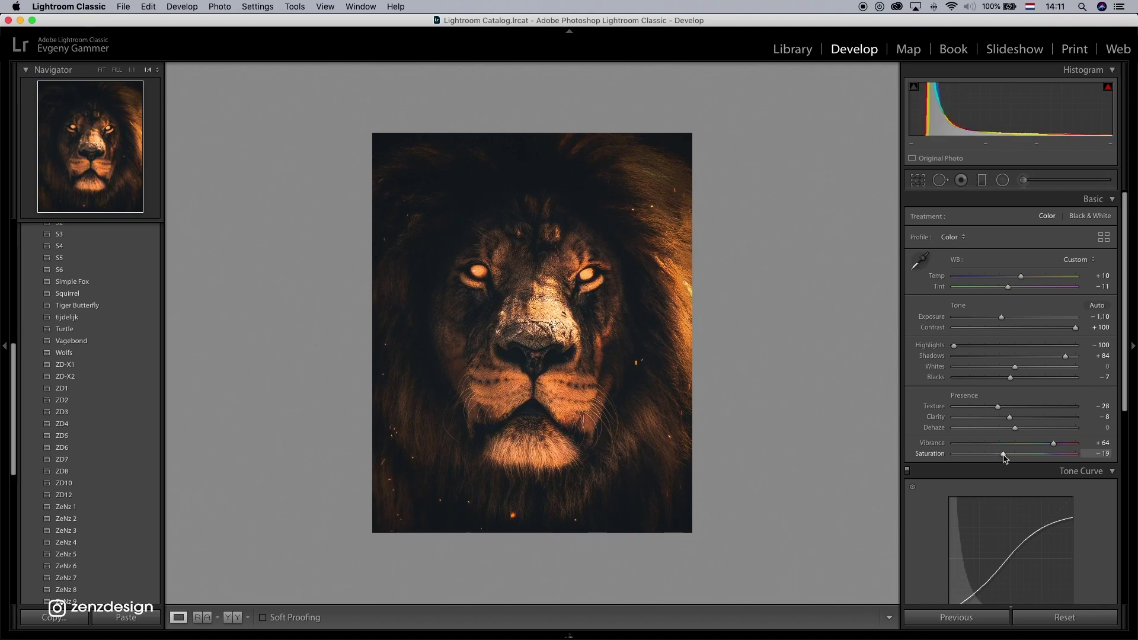
- Export the ZD1-graded photo to the same folder, using a unique name instead of overwriting Insta546-A.jpg
right_click(593, 217)
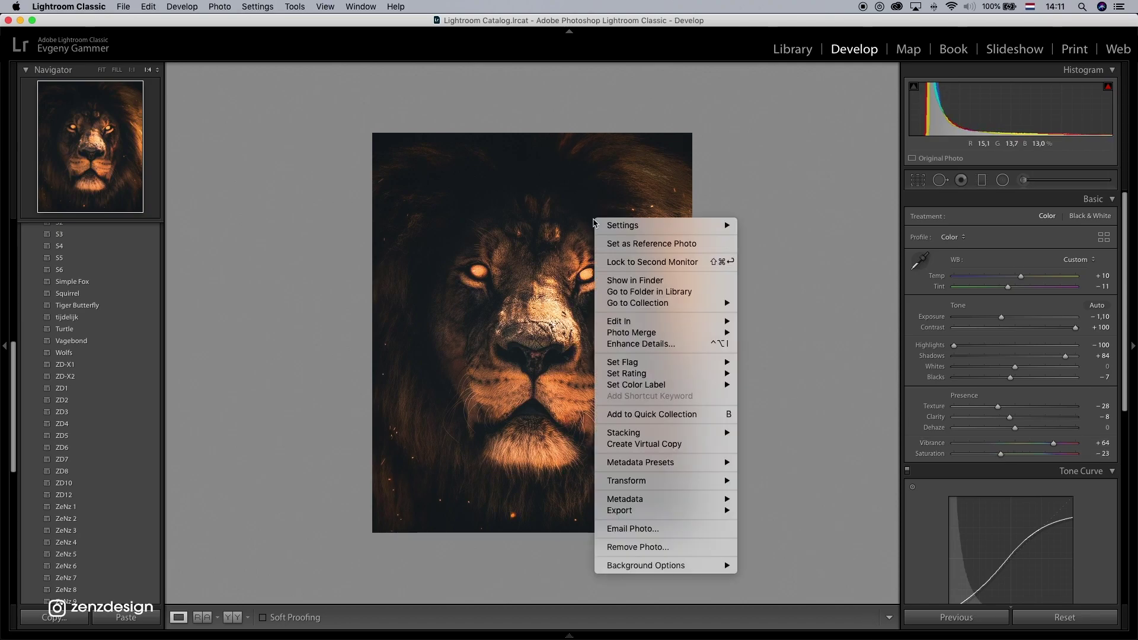
mouse_move(682, 511)
click(784, 492)
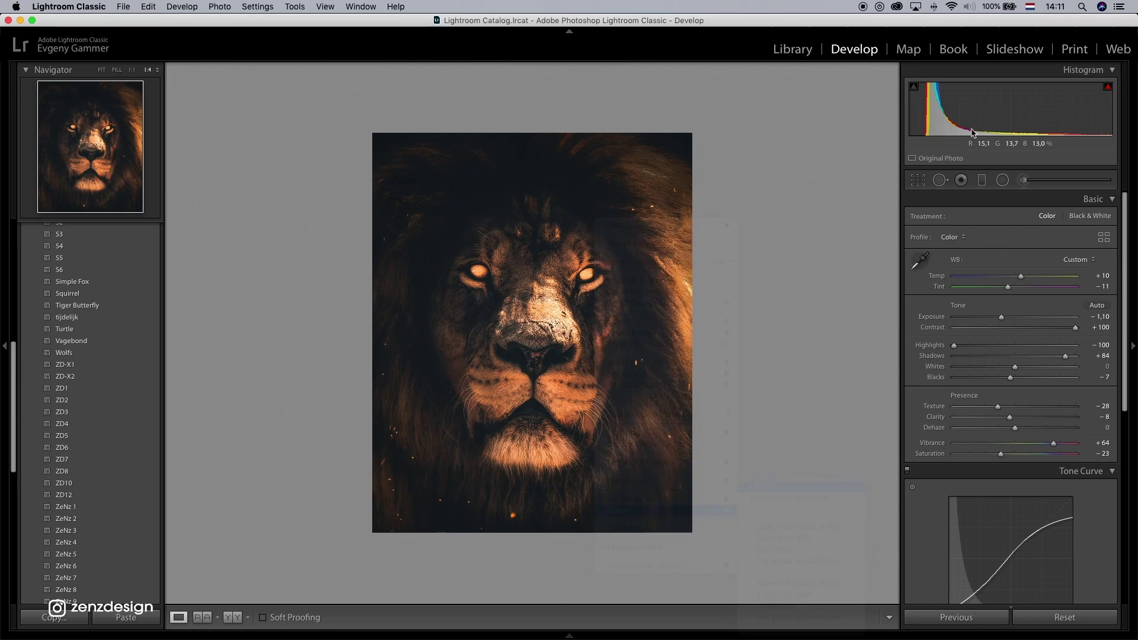
click(733, 387)
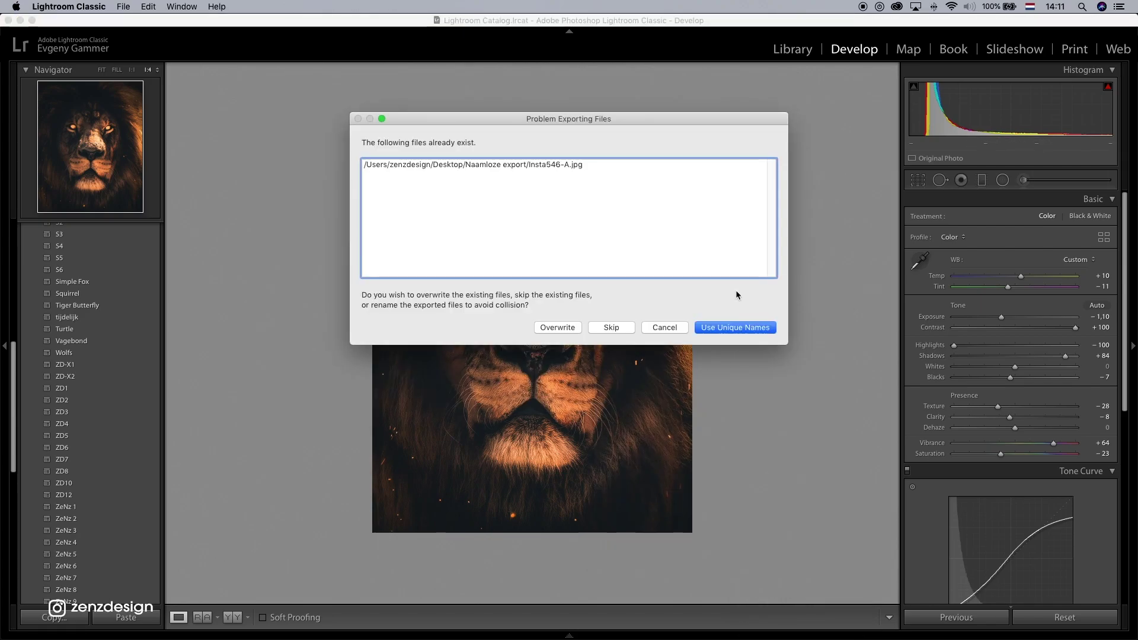
click(736, 332)
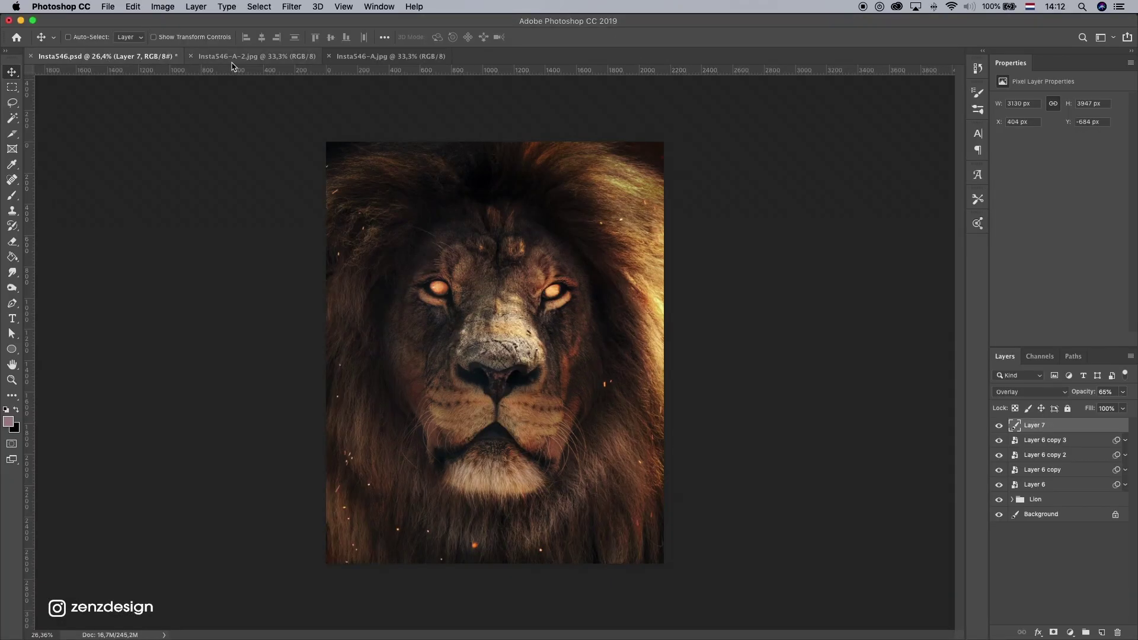
- In Photoshop, copy the whole Insta546-A.jpg image and paste it as a new layer on top of Insta546.psd
click(229, 58)
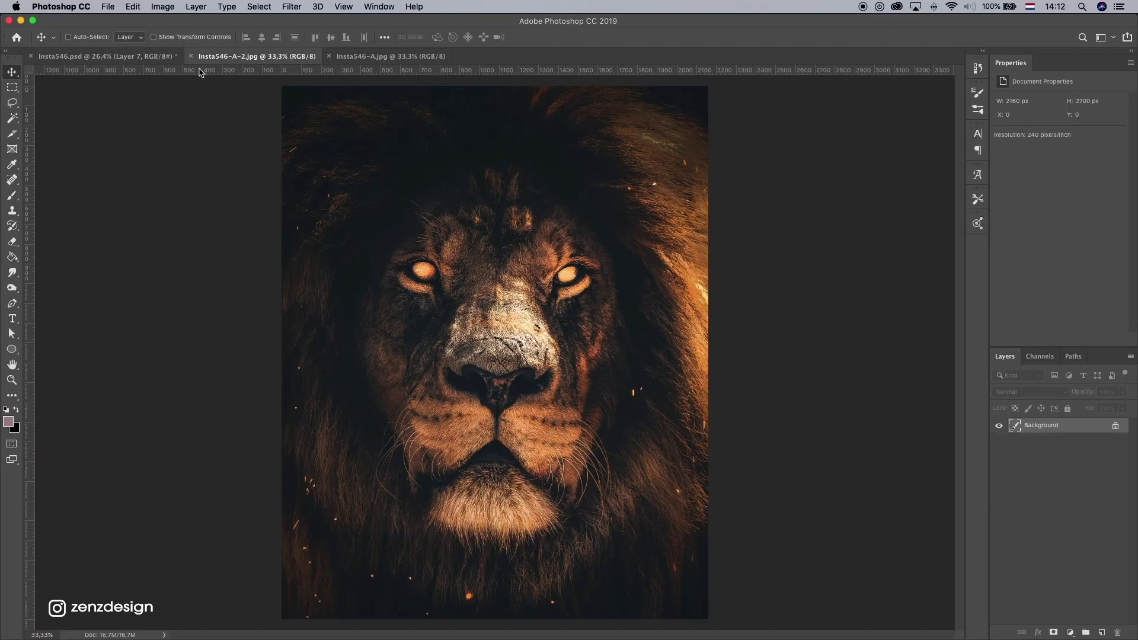
click(345, 58)
key(super+a)
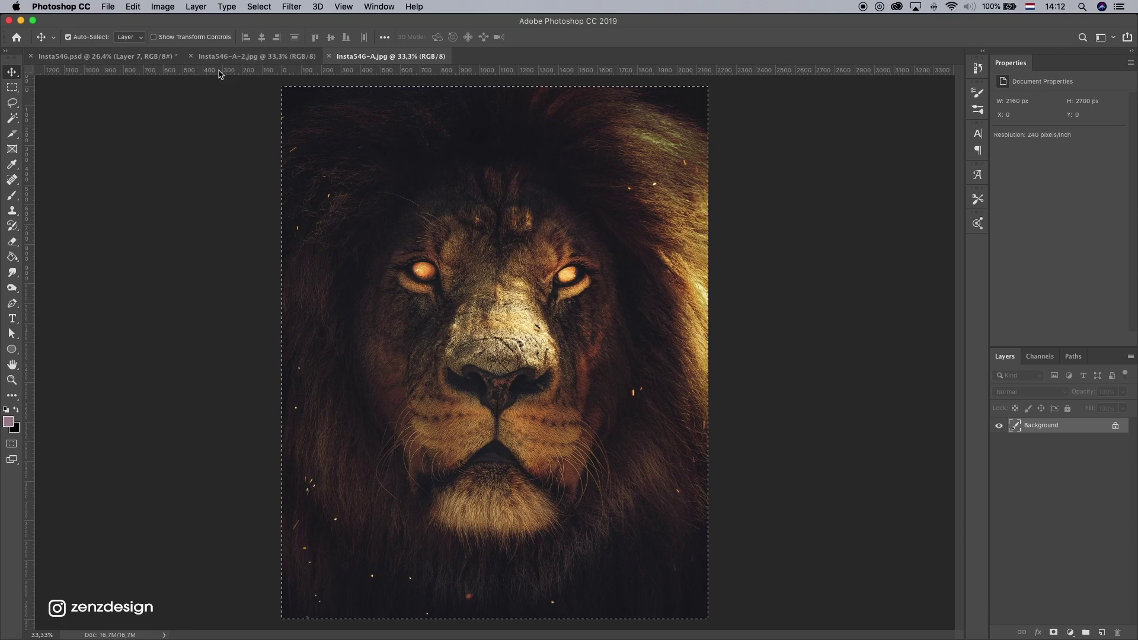
key(super+c)
click(101, 57)
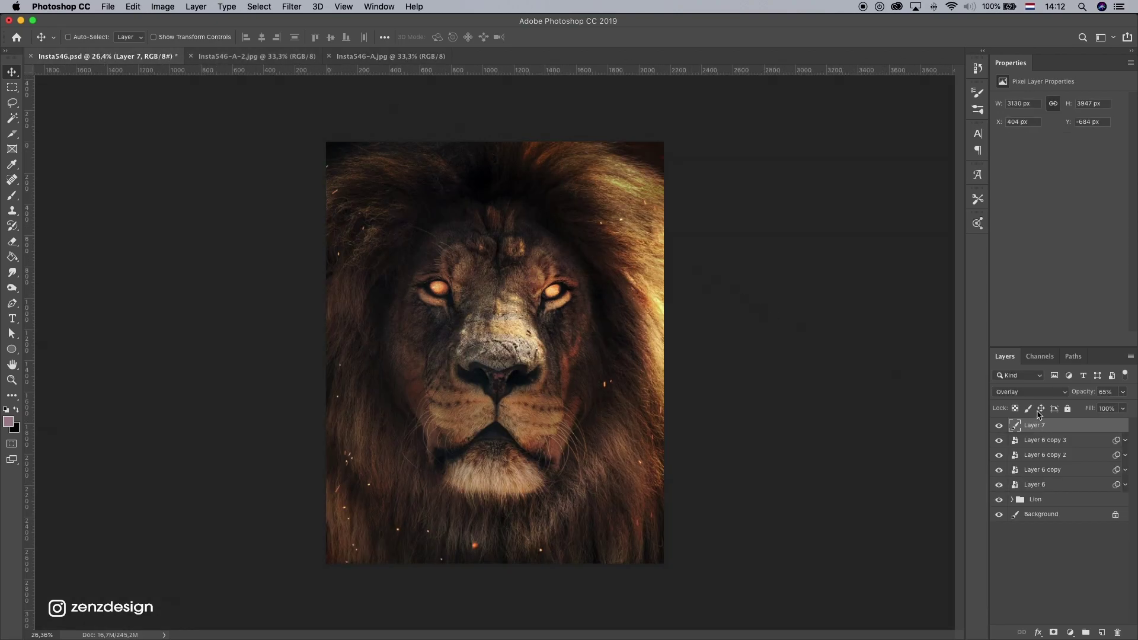
key(super+v)
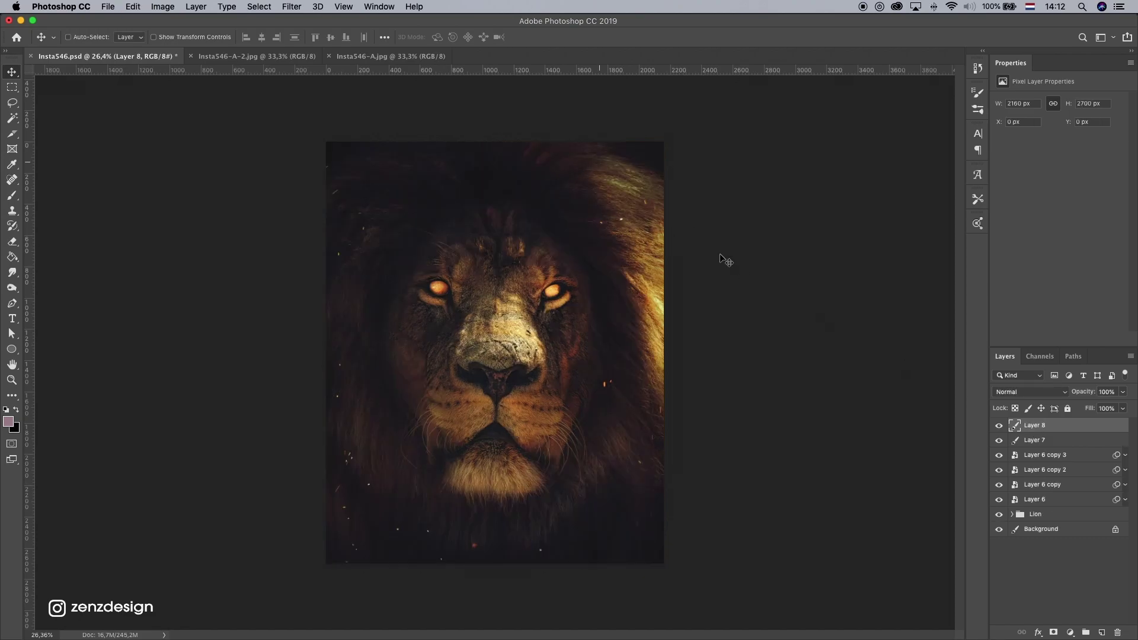
- Copy the Insta546-A-2.jpg image into Insta546.psd as another layer on top
click(280, 57)
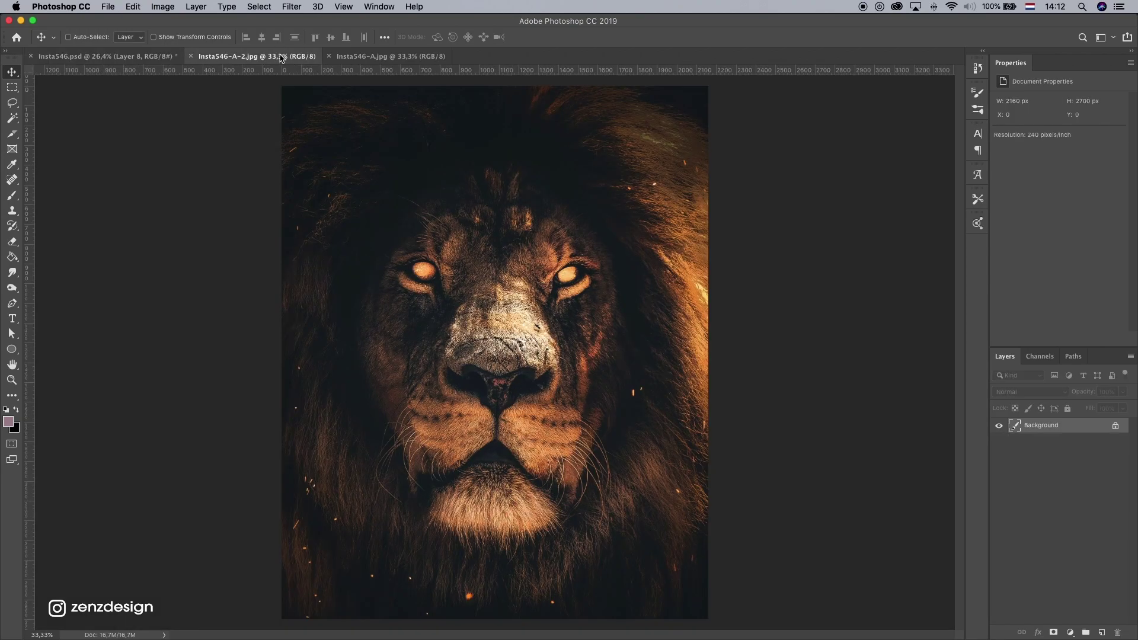
click(151, 57)
key(super+v)
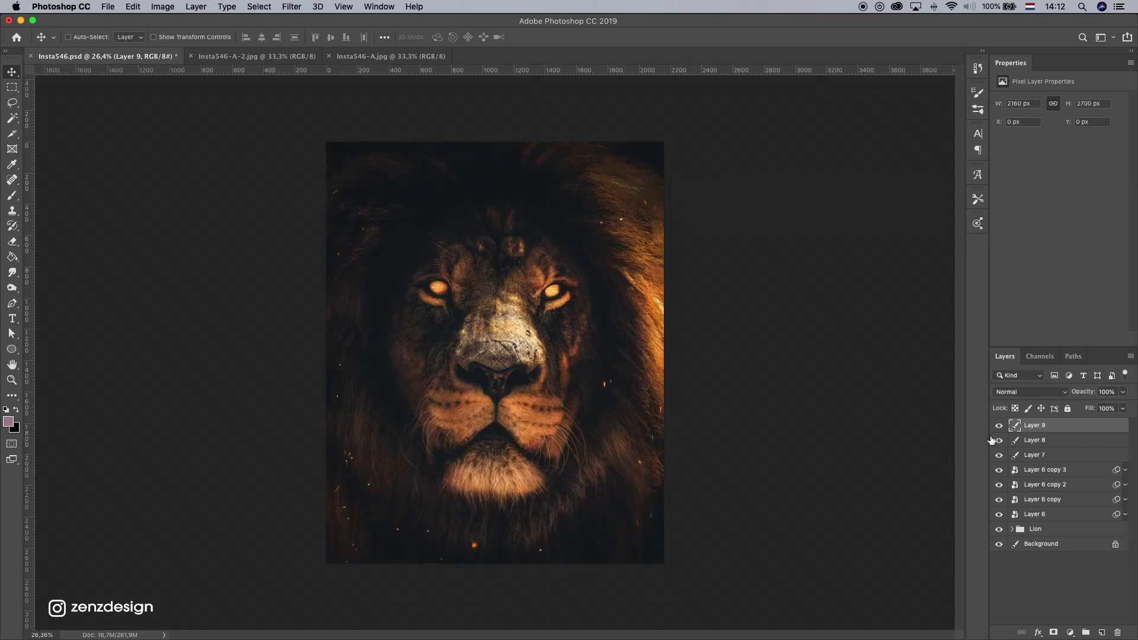
- Hide Layer 9, select Layer 8 and compare the image with Layer 8 hidden and shown
click(998, 426)
click(999, 441)
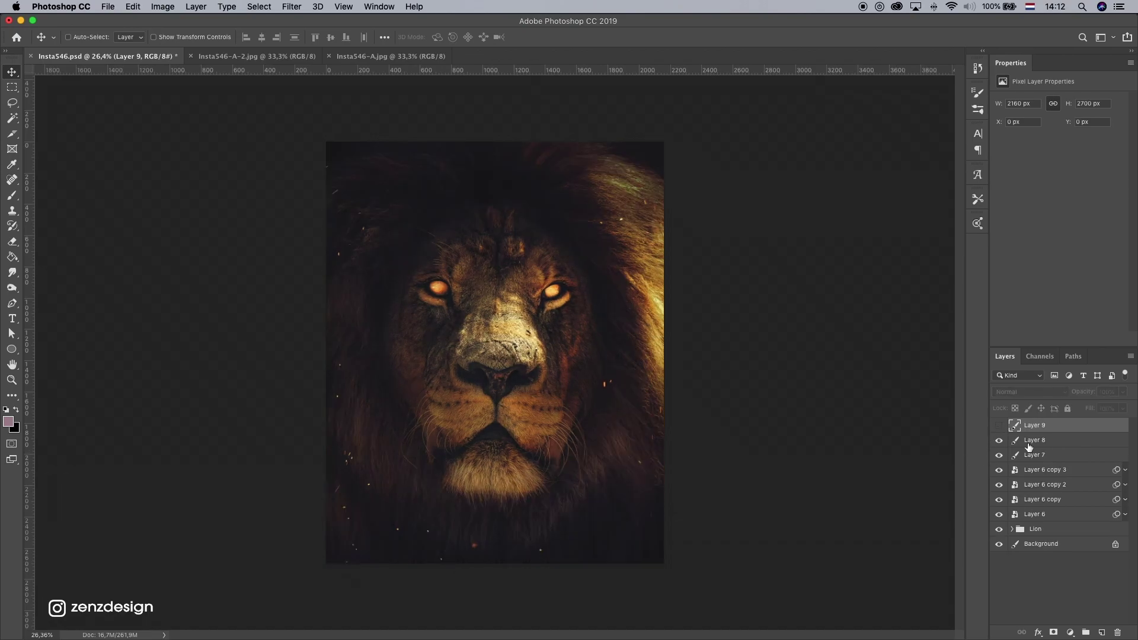
click(1025, 444)
click(998, 443)
click(1000, 441)
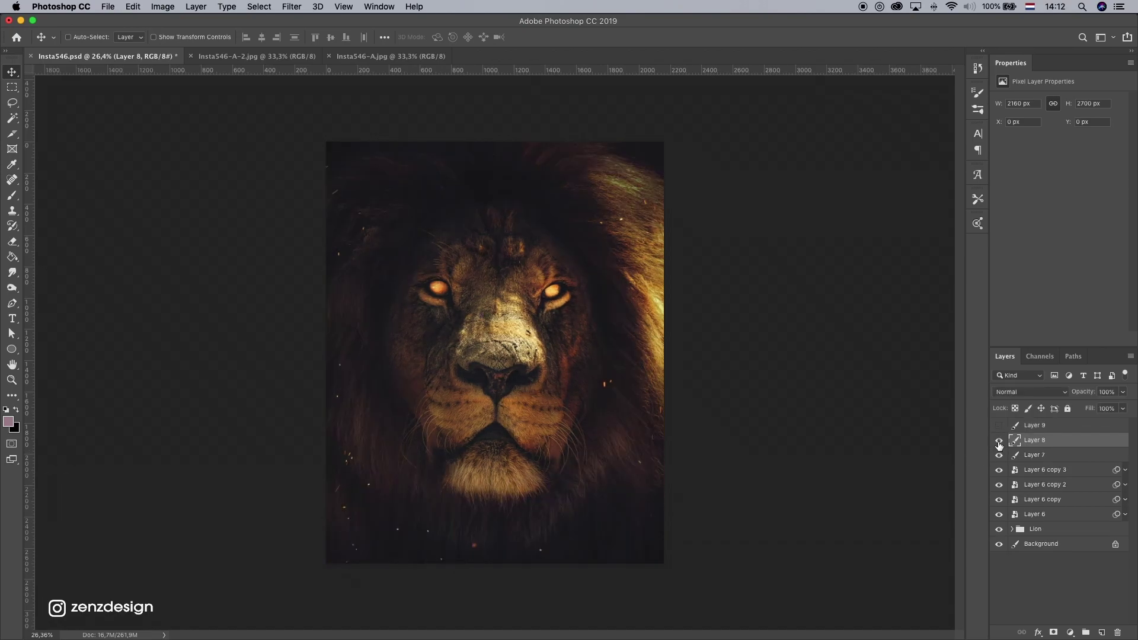
click(999, 441)
click(999, 441)
- Lower Layer 8's opacity to about 53% and switch the area around the canvas to a lighter gray
click(1124, 409)
mouse_move(1112, 407)
mouse_down()
mouse_move(1055, 409)
mouse_move(1113, 408)
mouse_up()
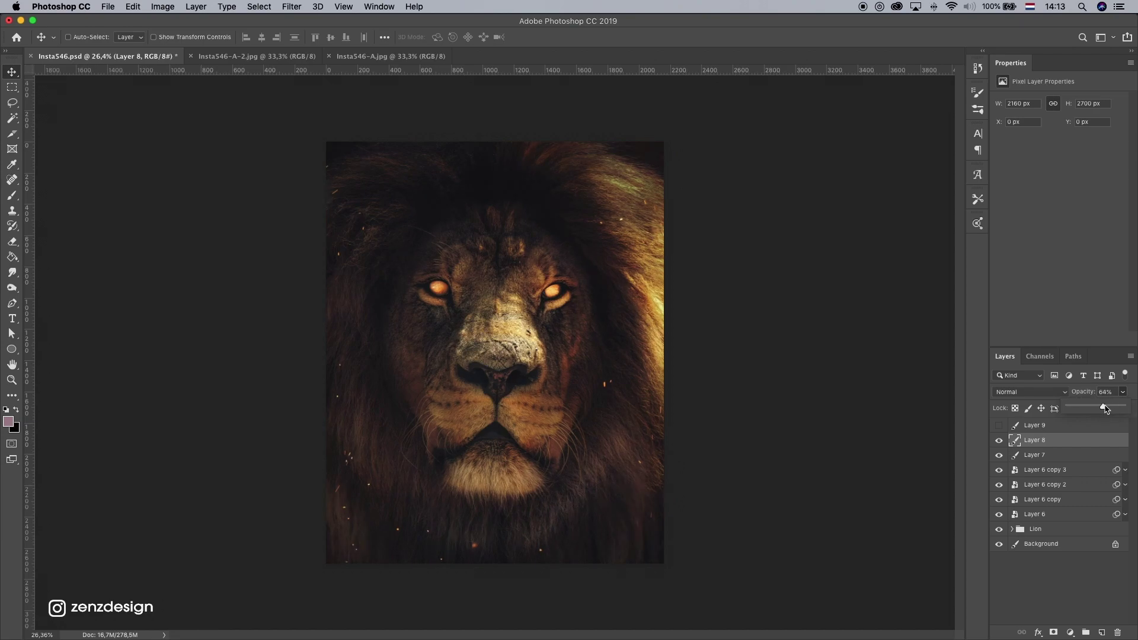
right_click(911, 303)
click(913, 343)
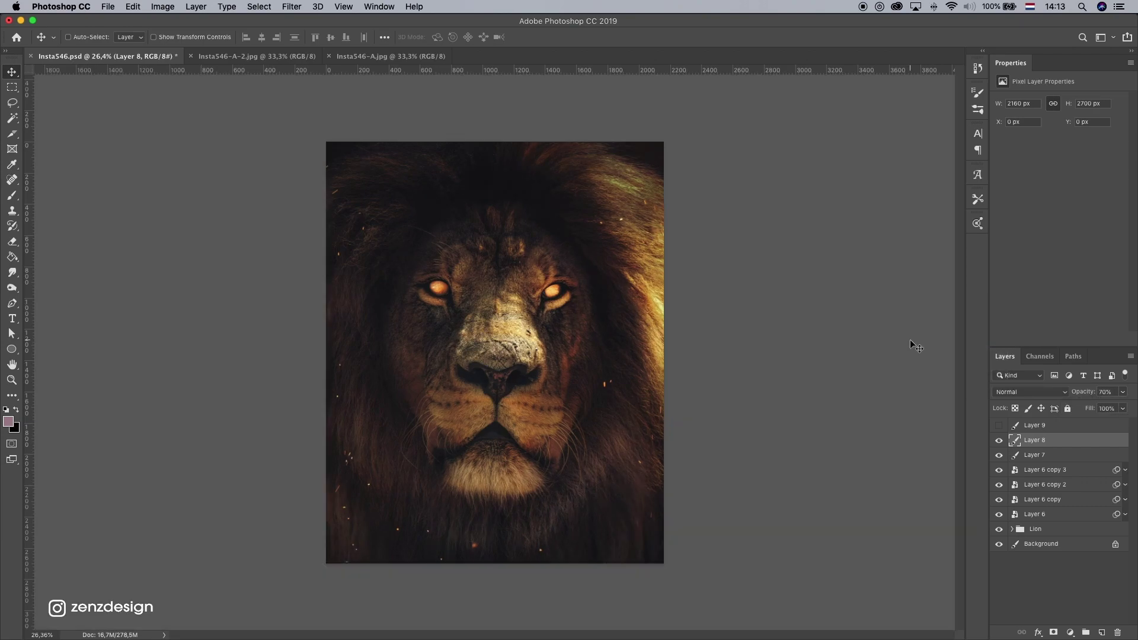
click(1123, 392)
drag(1107, 408, 1112, 412)
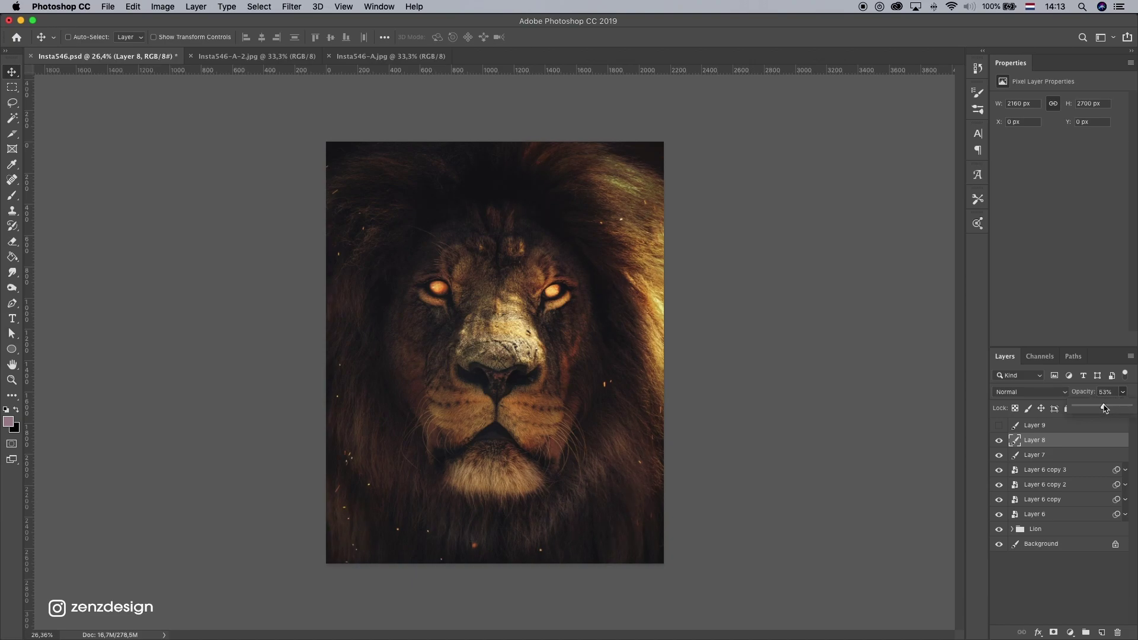
- Show Layer 9 again and lower its opacity to 54%
click(998, 424)
click(1077, 426)
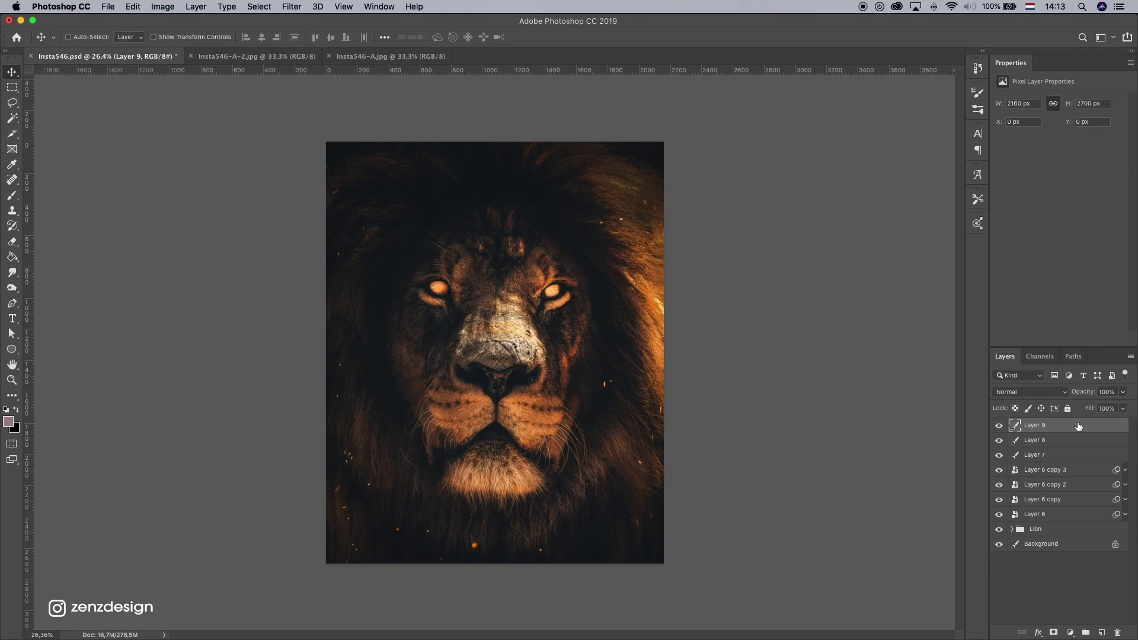
click(1123, 392)
drag(1077, 409, 1097, 409)
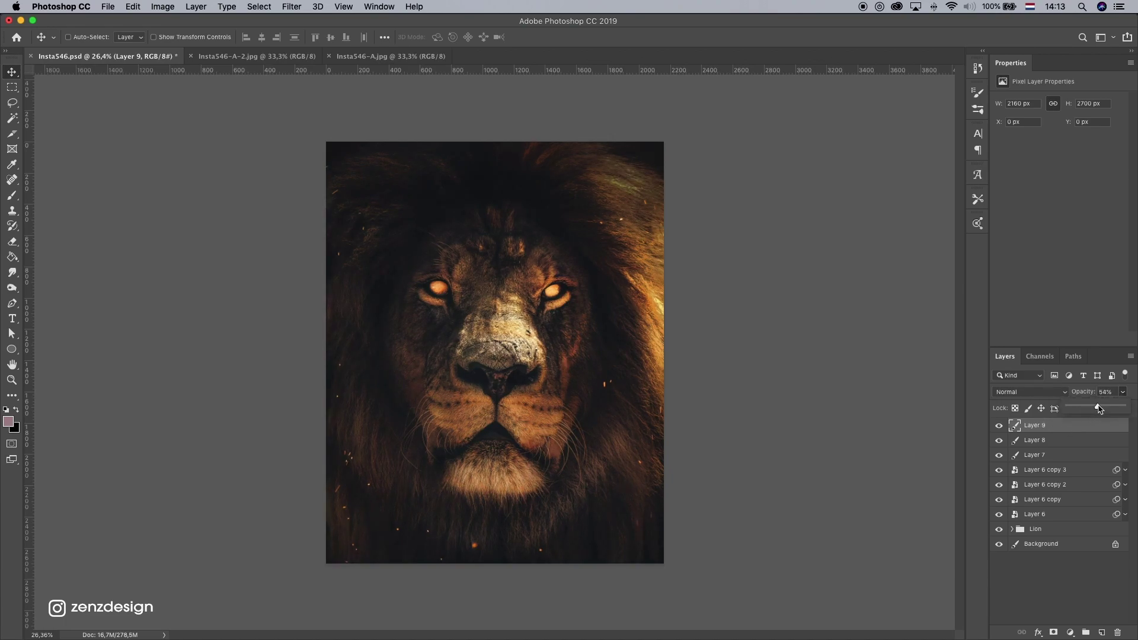
- Add a layer mask to Layer 9 and draw a white-to-black gradient on it from the image's right edge toward the lion's nose
click(1053, 633)
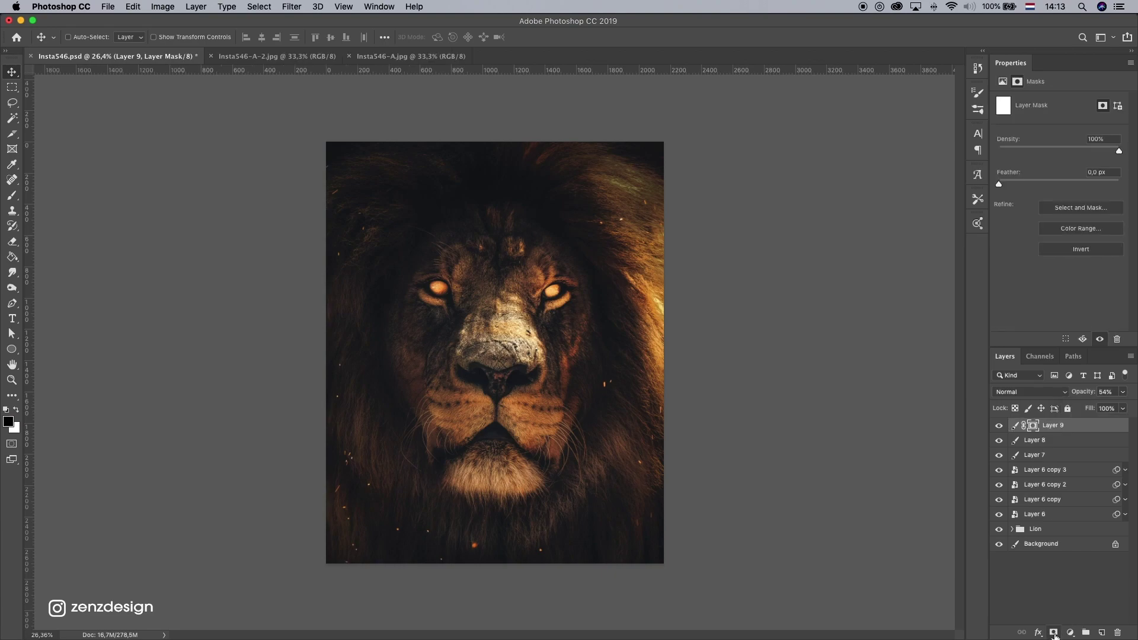
right_click(11, 256)
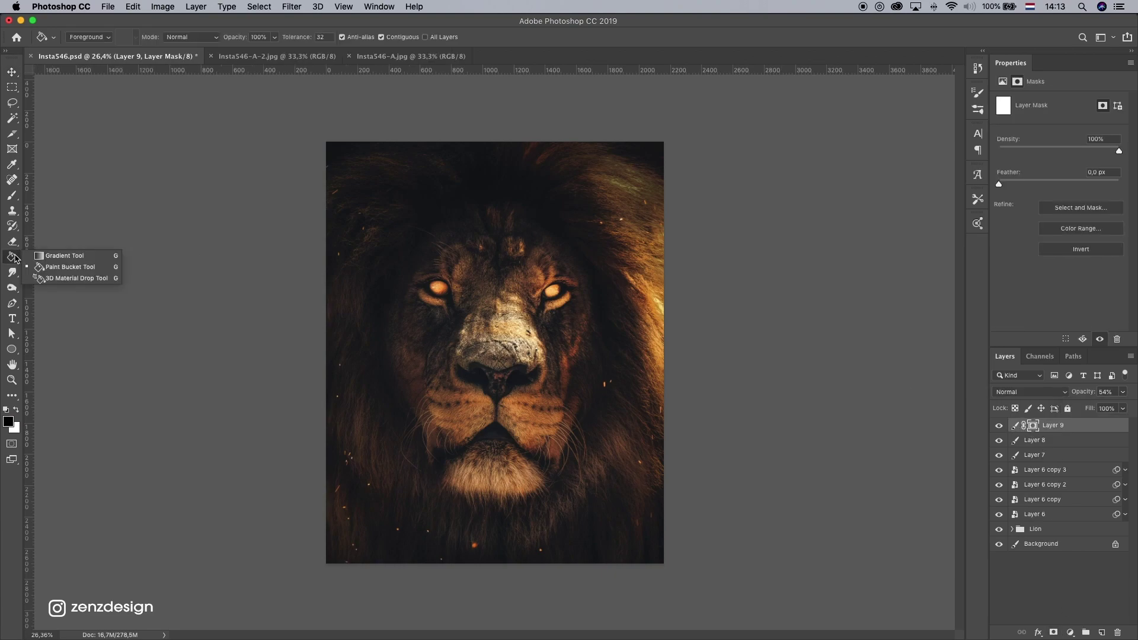
click(37, 259)
key(x)
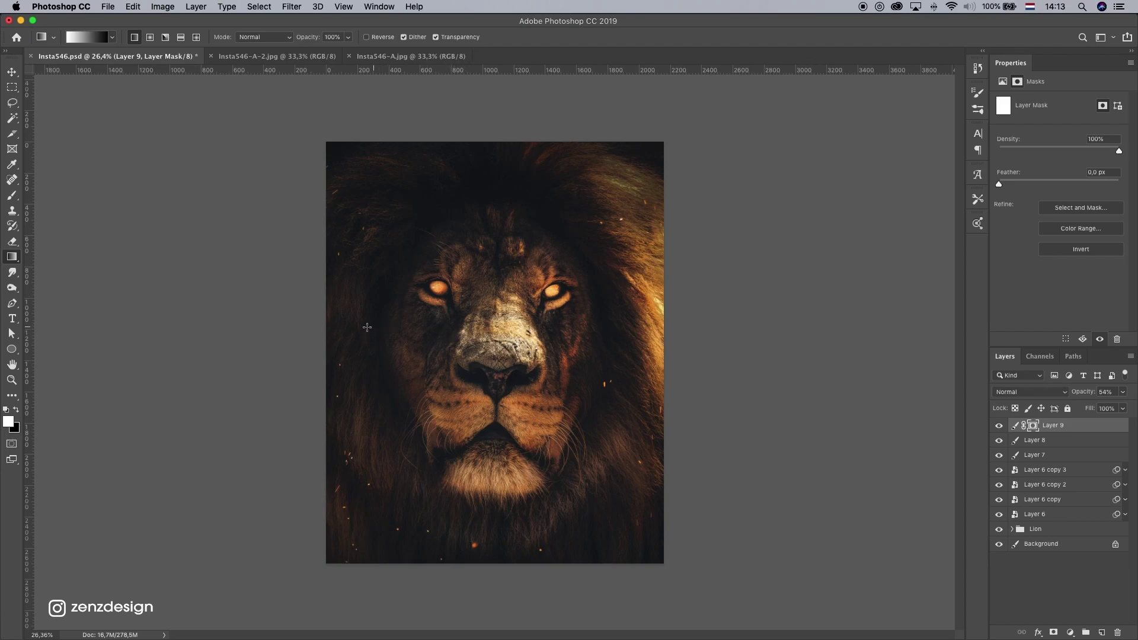
drag(364, 347, 549, 340)
key(super+z)
key(super+z)
drag(657, 329, 534, 329)
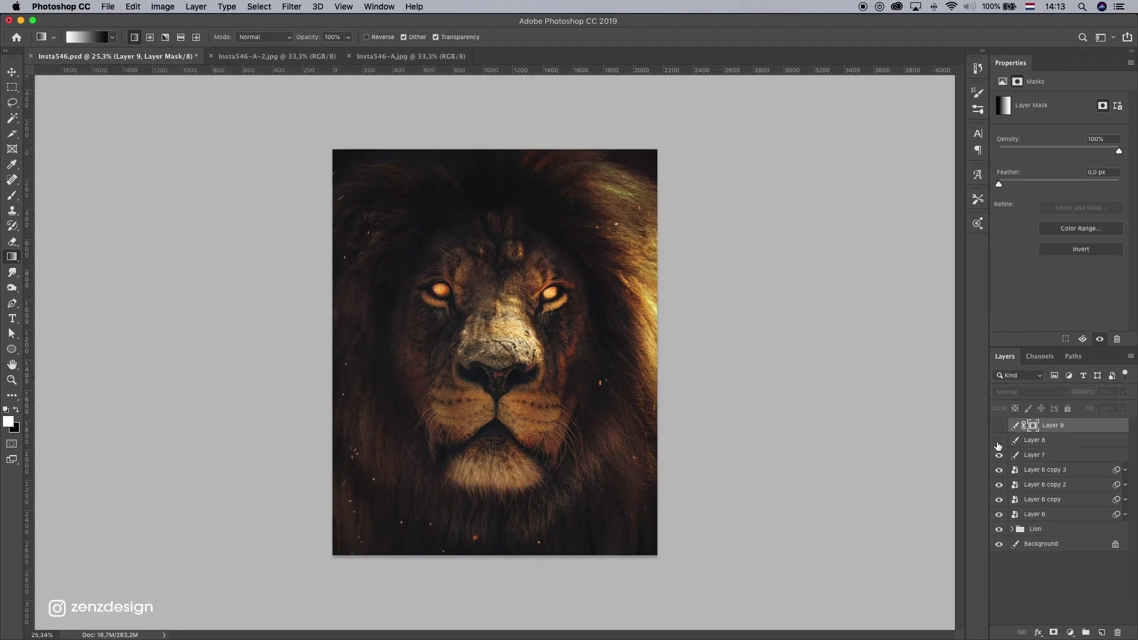
- Show Layer 8 and Layer 9 again and put both layers into one group
click(998, 441)
click(999, 425)
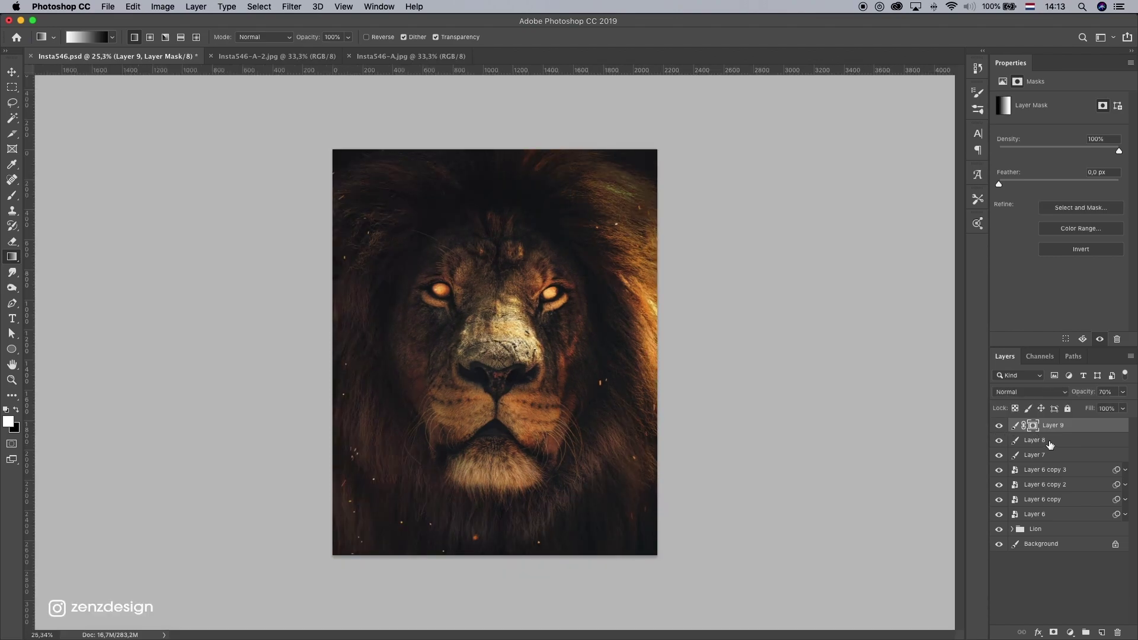
shift+click(1046, 441)
click(1083, 632)
- Compare the image with Group 1 hidden and shown, checking it at different sizes
click(998, 425)
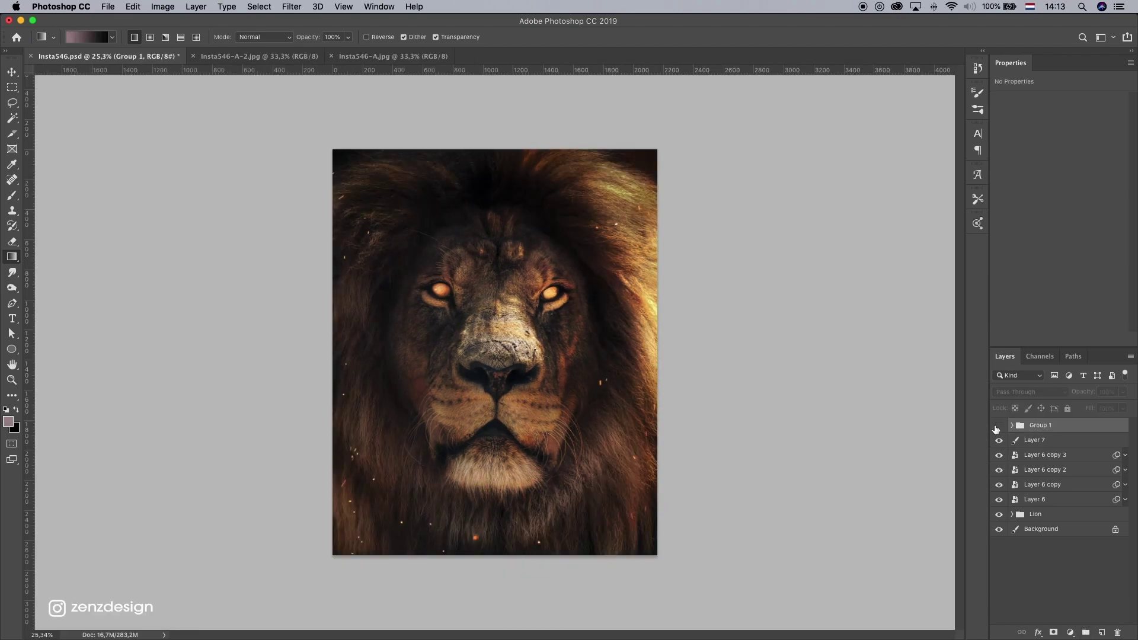
click(998, 425)
scroll(470, 365, down, 4)
scroll(471, 365, up, 4)
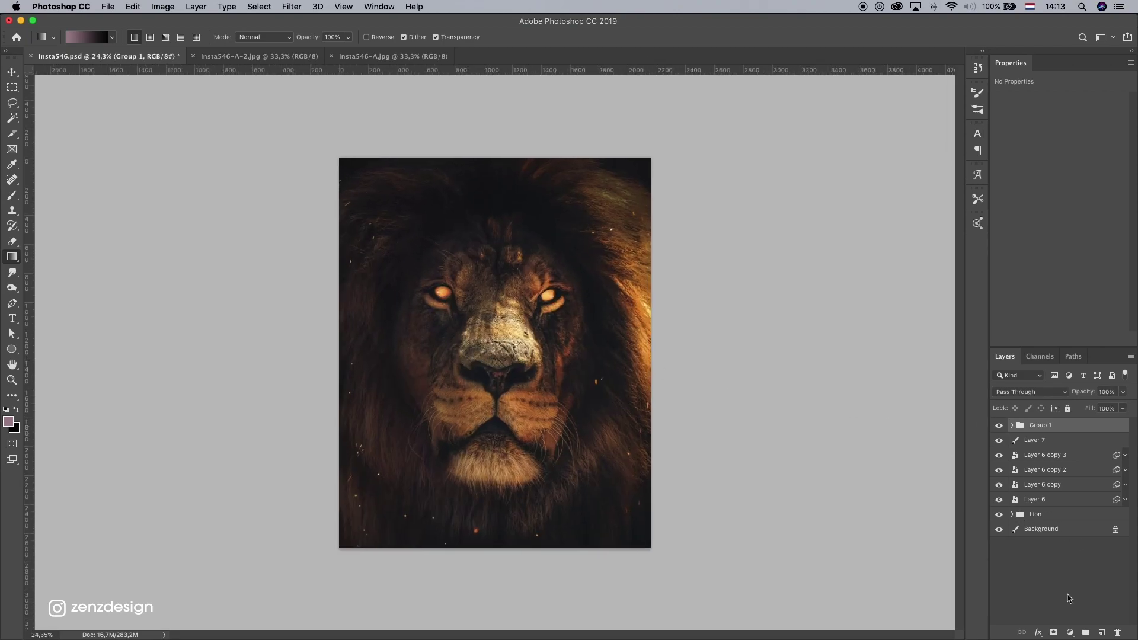
- Add a Curves adjustment layer above Group 1 and move the RGB curve's black point to input 8, output 0
click(1071, 632)
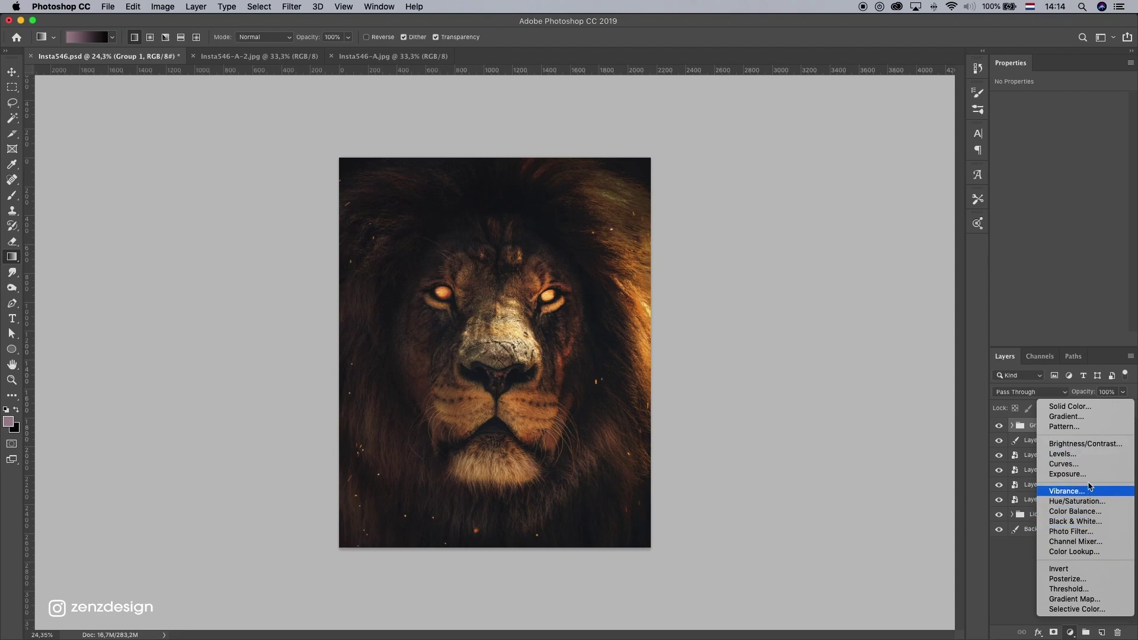
click(1089, 464)
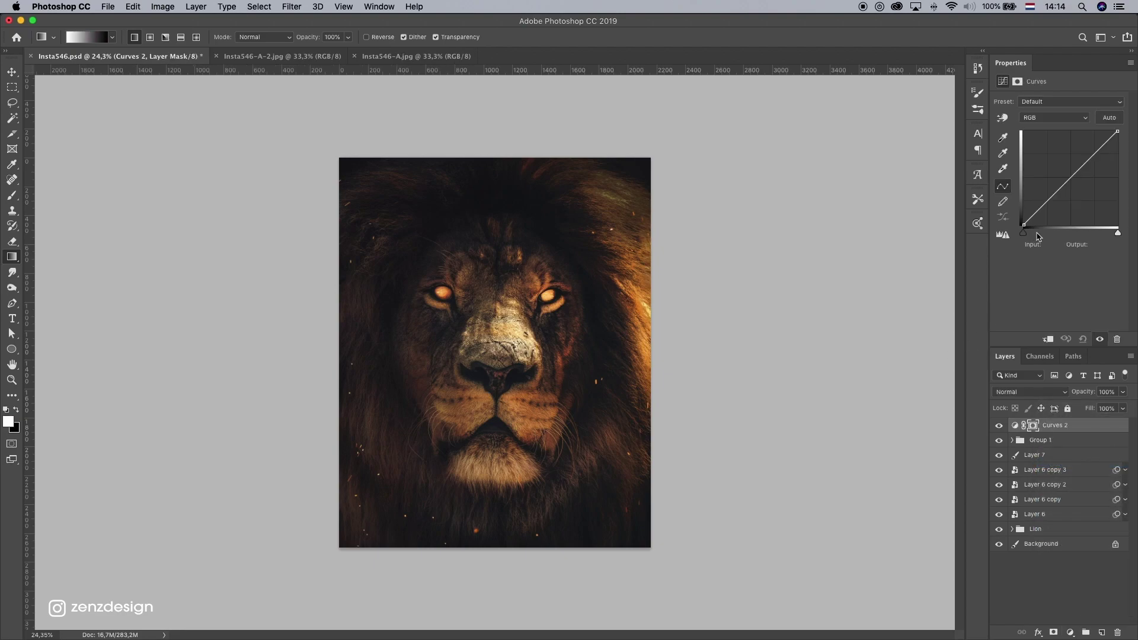
drag(1023, 224, 1026, 224)
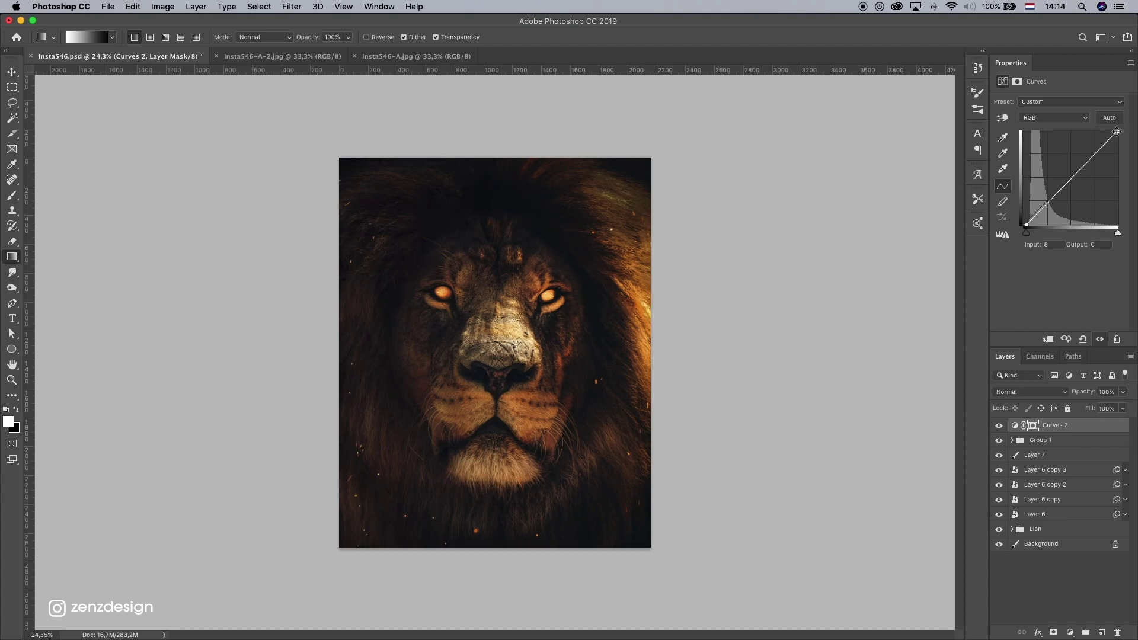
mouse_move(1117, 131)
mouse_down()
mouse_move(1101, 131)
mouse_move(1115, 126)
mouse_up()
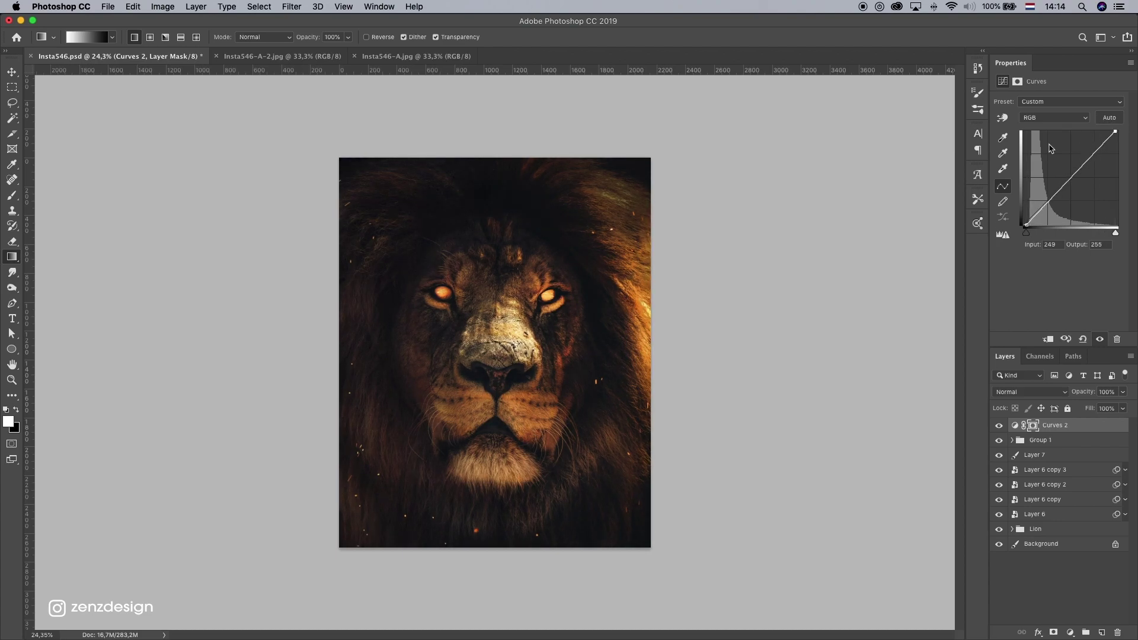
- Adjust the red curve's black point and set the green curve's black point to input 8, output 0
click(1031, 119)
click(1034, 128)
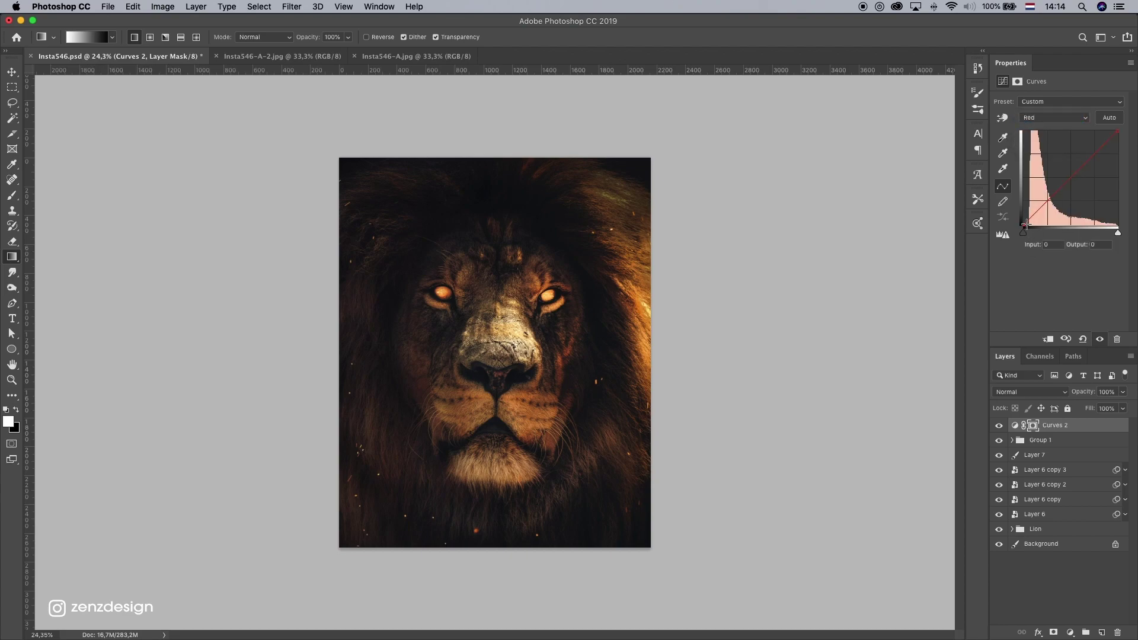
drag(1025, 224, 1025, 231)
click(1031, 117)
click(1034, 138)
- Adjust the blue curve's black point and move its white point to input 244, output 255
click(1054, 118)
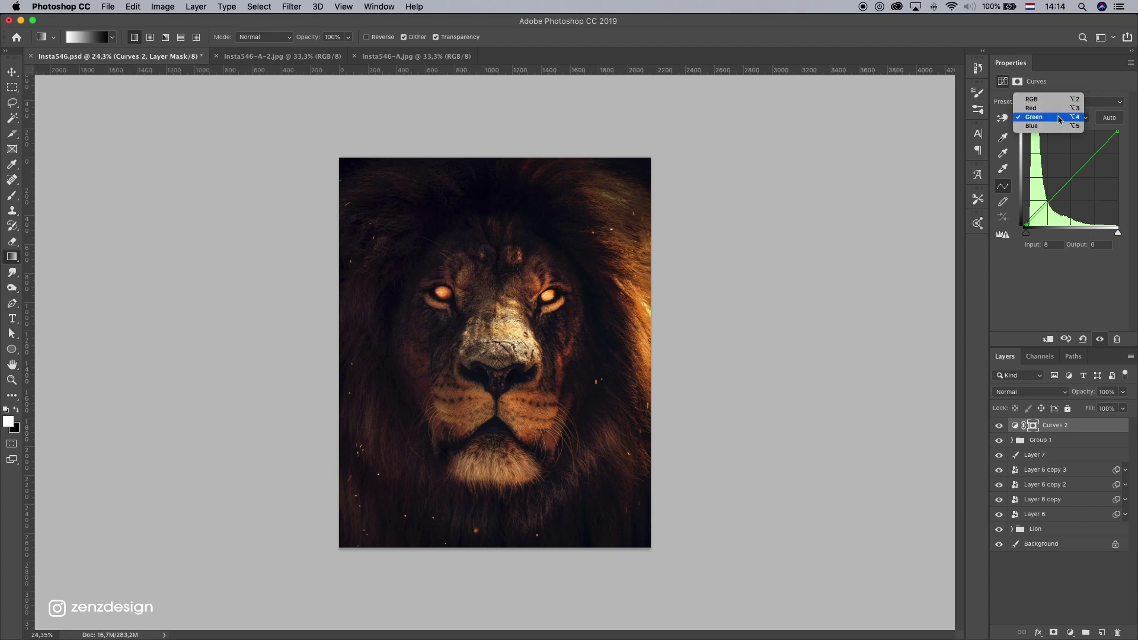
click(1046, 128)
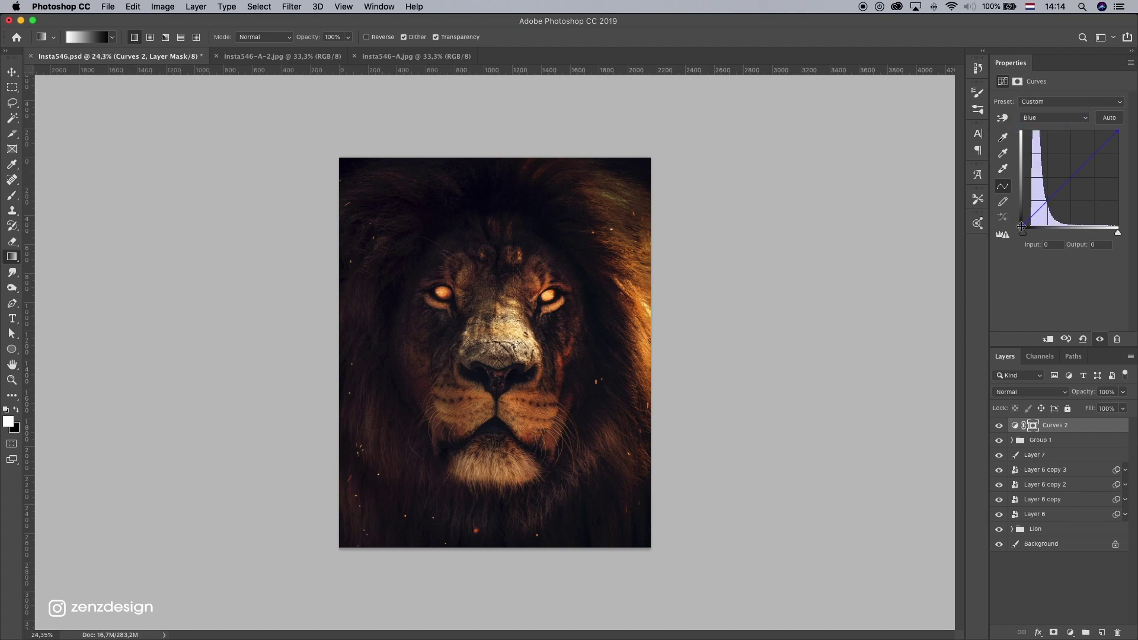
drag(1021, 227, 1022, 232)
drag(1116, 130, 1113, 129)
- Compare the image with the Curves 2 layer hidden and shown, and check it at a very small size
click(999, 424)
click(999, 426)
scroll(576, 324, down, 5)
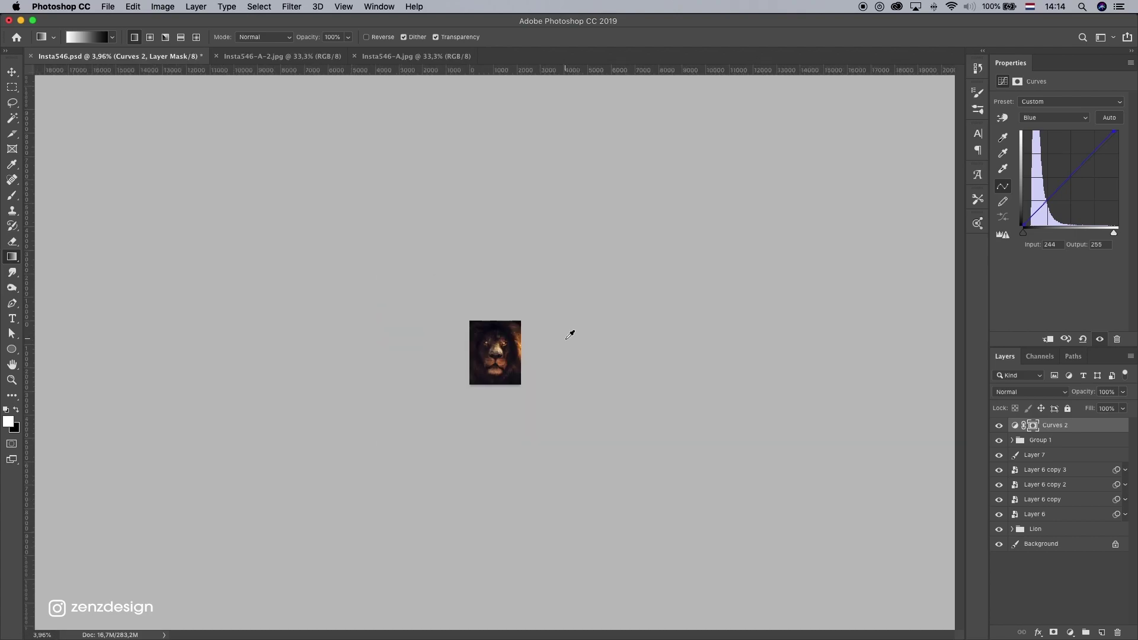
scroll(571, 330, up, 5)
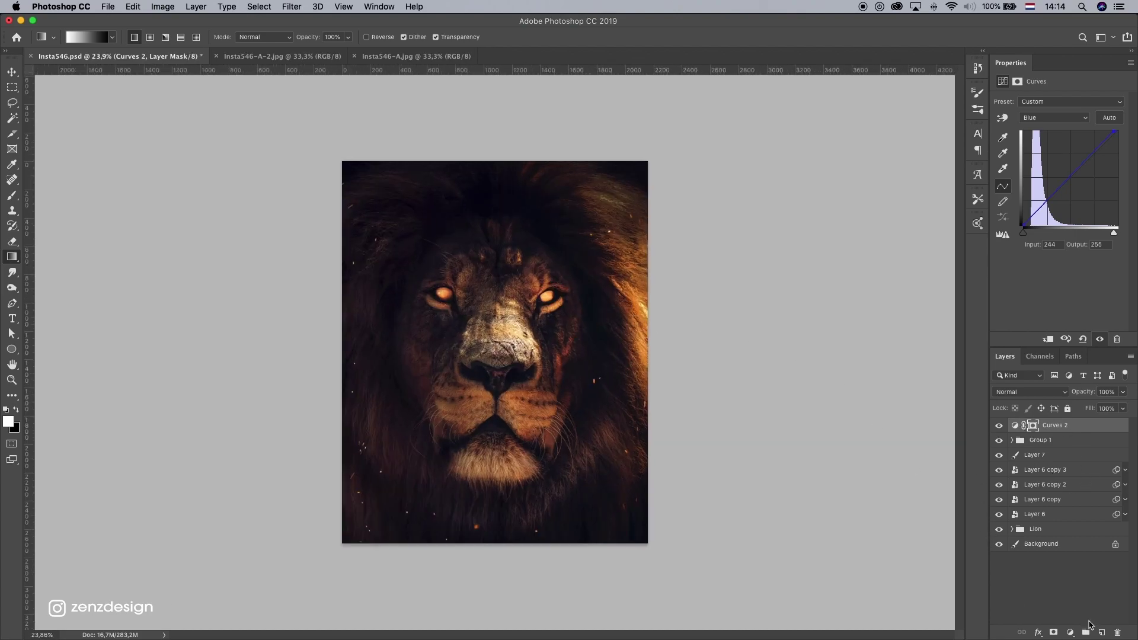
- Add a Color Balance adjustment layer above Curves 2 and shift its midtones toward blue and slightly toward cyan
click(1069, 632)
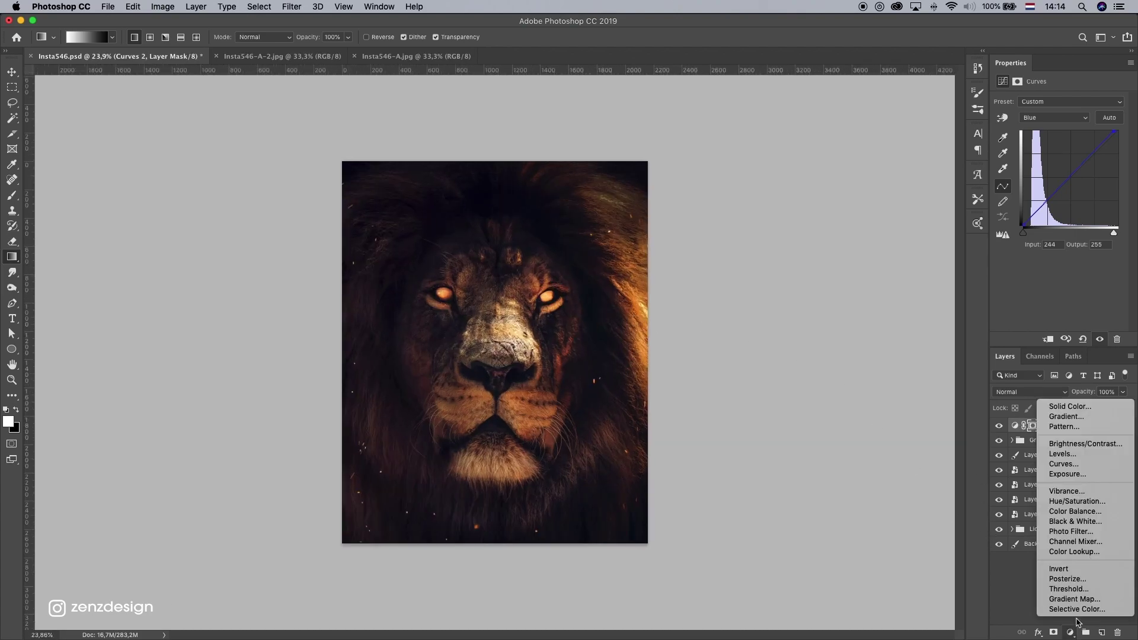
click(1074, 511)
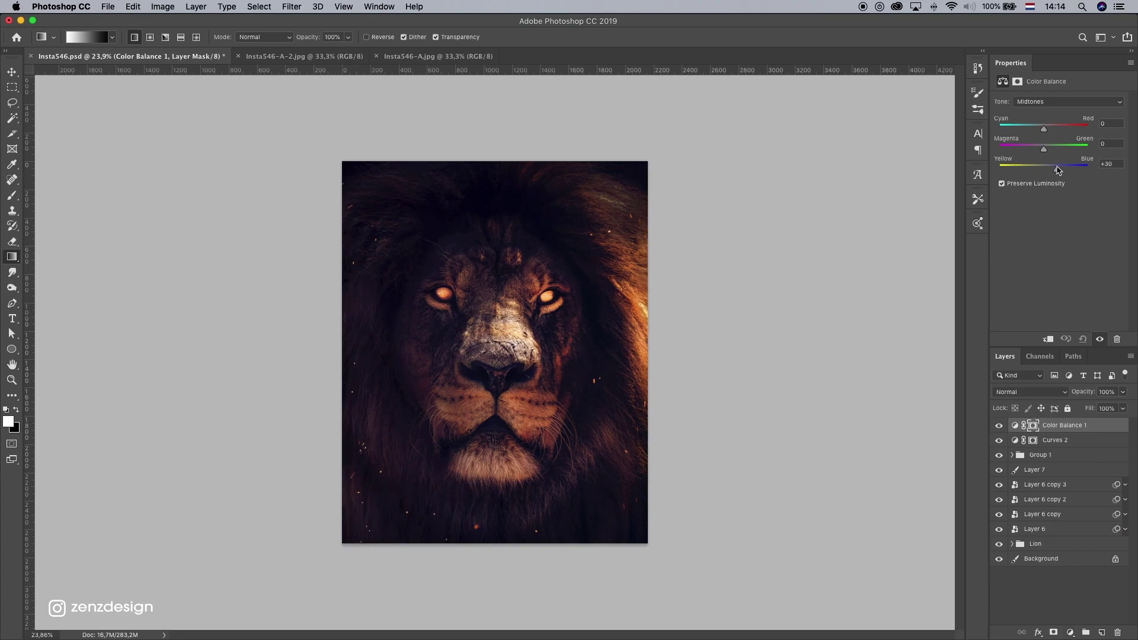
drag(1043, 128, 1041, 131)
- Set the Color Balance highlights to -10 on Yellow–Blue and +6 on Cyan–Red
click(1056, 102)
click(1052, 112)
drag(1043, 170, 1038, 170)
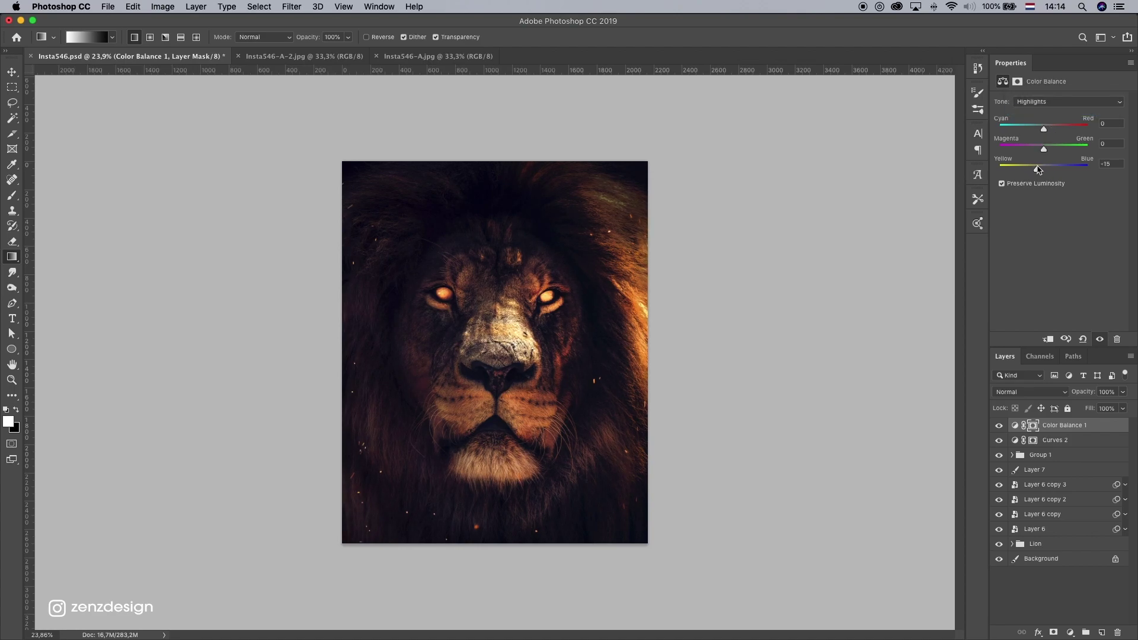
drag(1044, 130, 1052, 130)
- Set the Color Balance shadows to +5 on Yellow–Blue and compare the image with the adjustment hidden and shown
click(1044, 102)
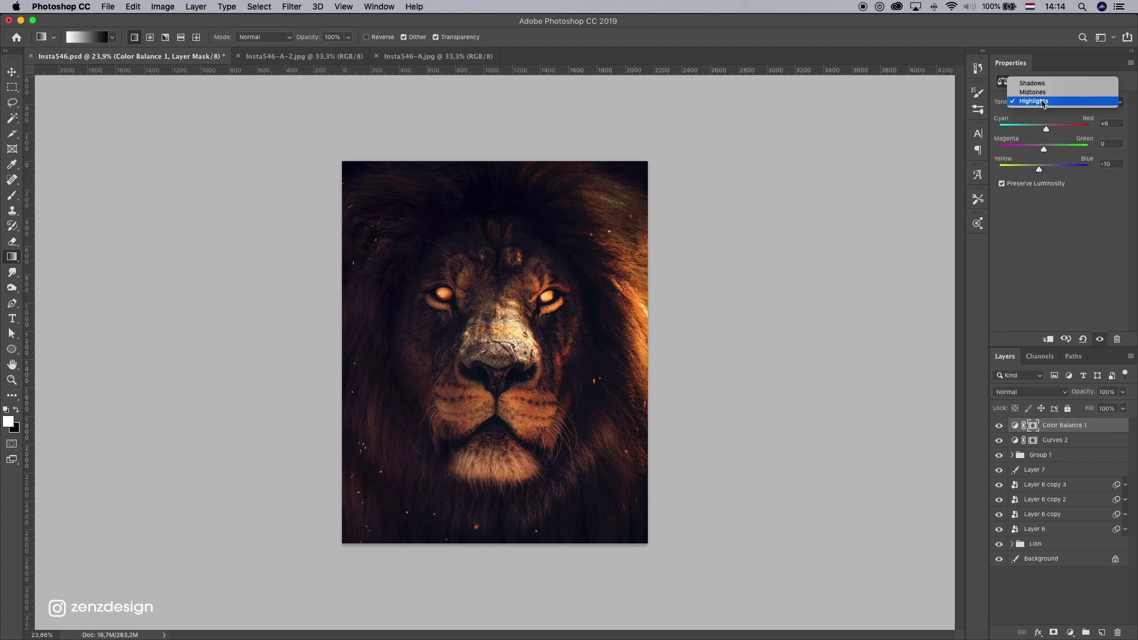
click(1048, 87)
drag(1043, 170, 1049, 172)
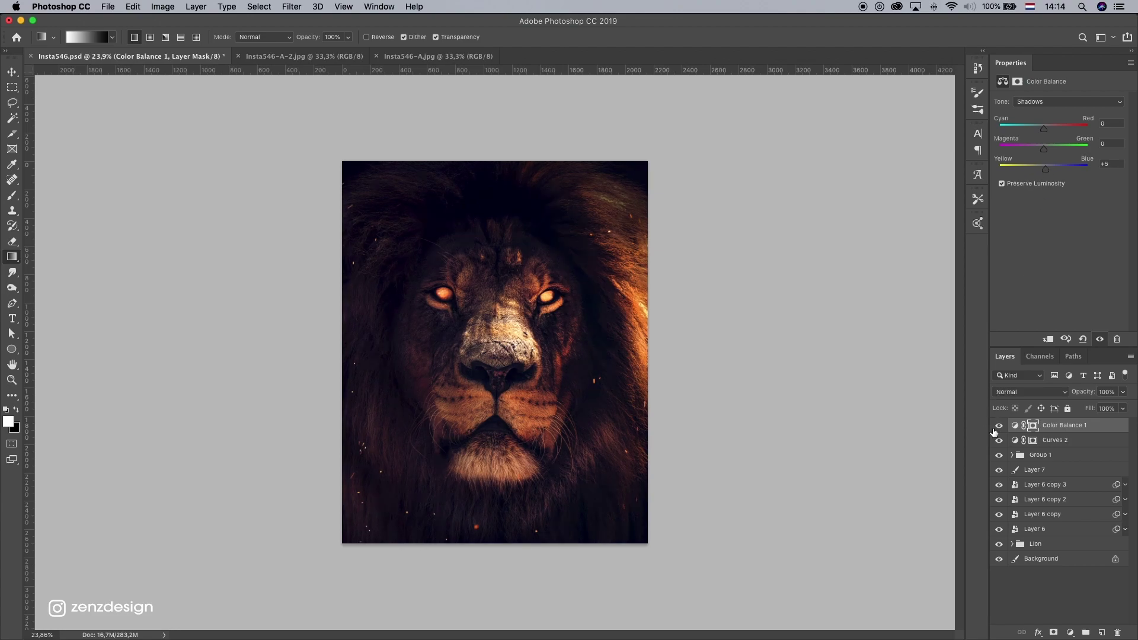
click(994, 429)
click(994, 429)
- Lower the Color Balance layer's opacity to 57% and switch the area around the canvas to a darker gray
click(1123, 394)
drag(1123, 406, 1096, 413)
click(991, 442)
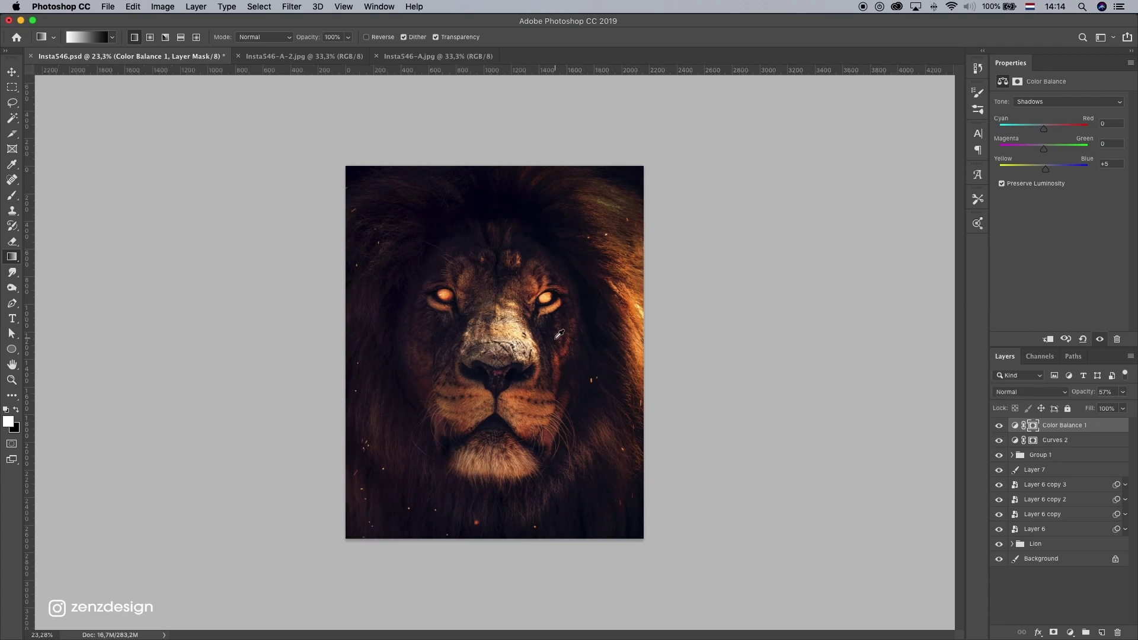
right_click(761, 251)
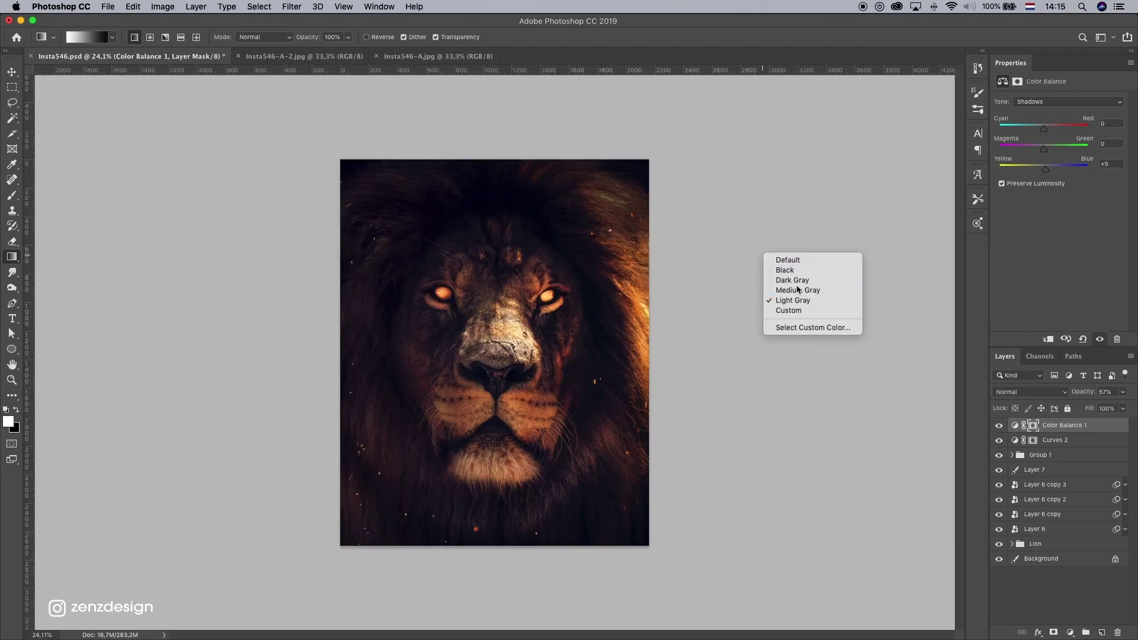
click(788, 289)
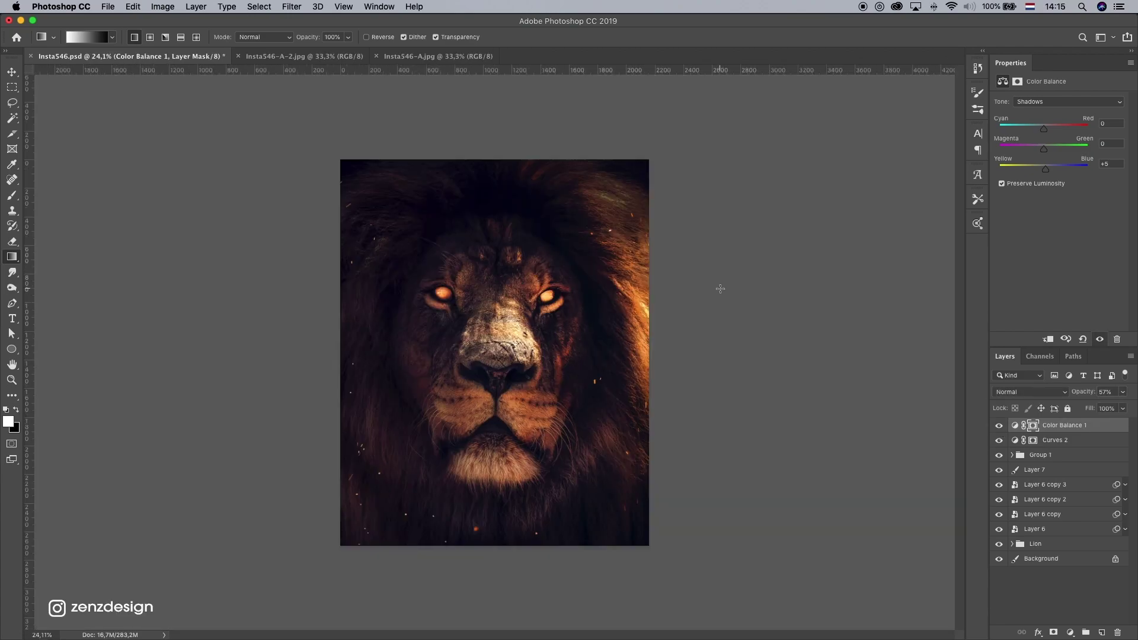